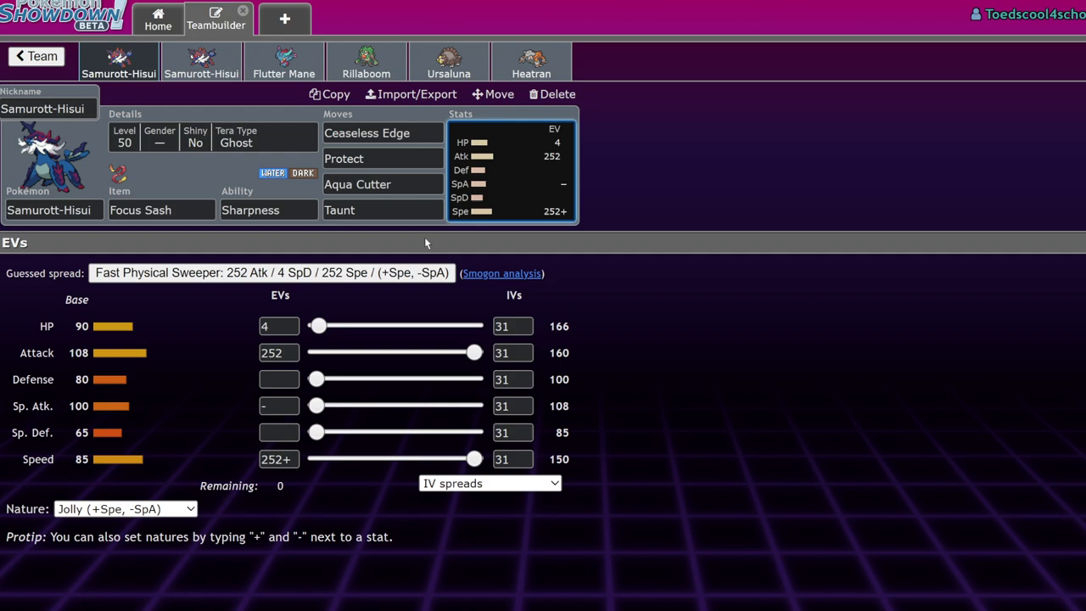
Create a new team and add Samurott as its first member at level 50.
click(36, 61)
click(34, 57)
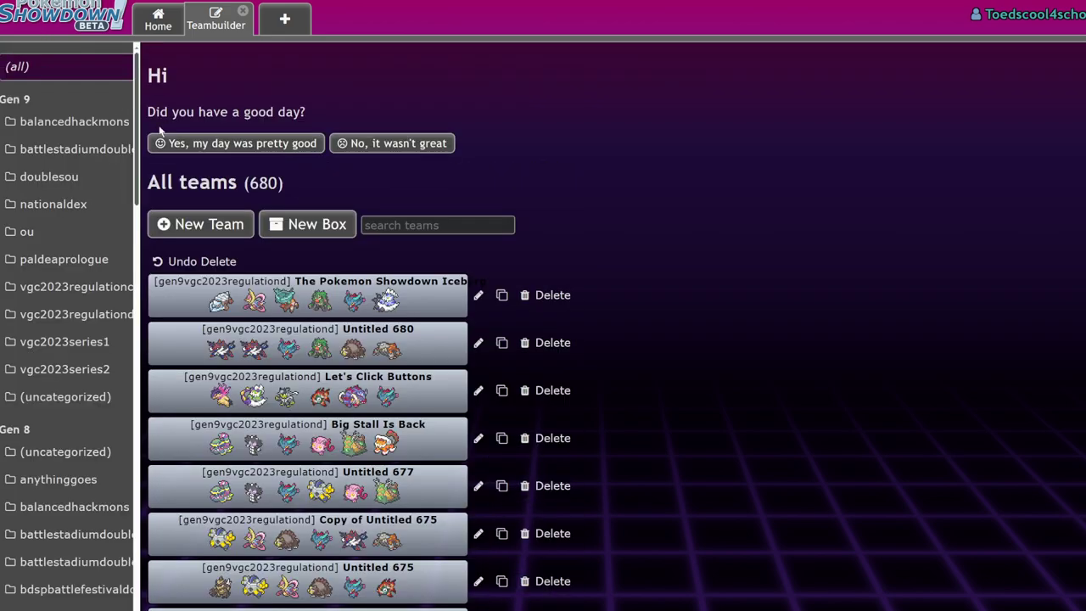
click(203, 226)
click(69, 268)
text(sam)
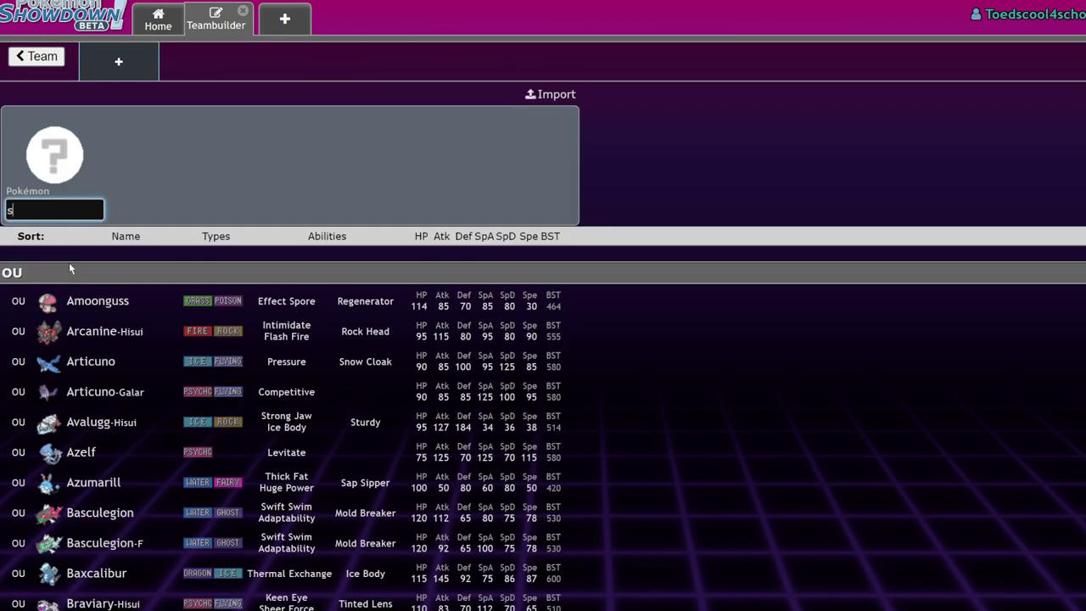
click(161, 270)
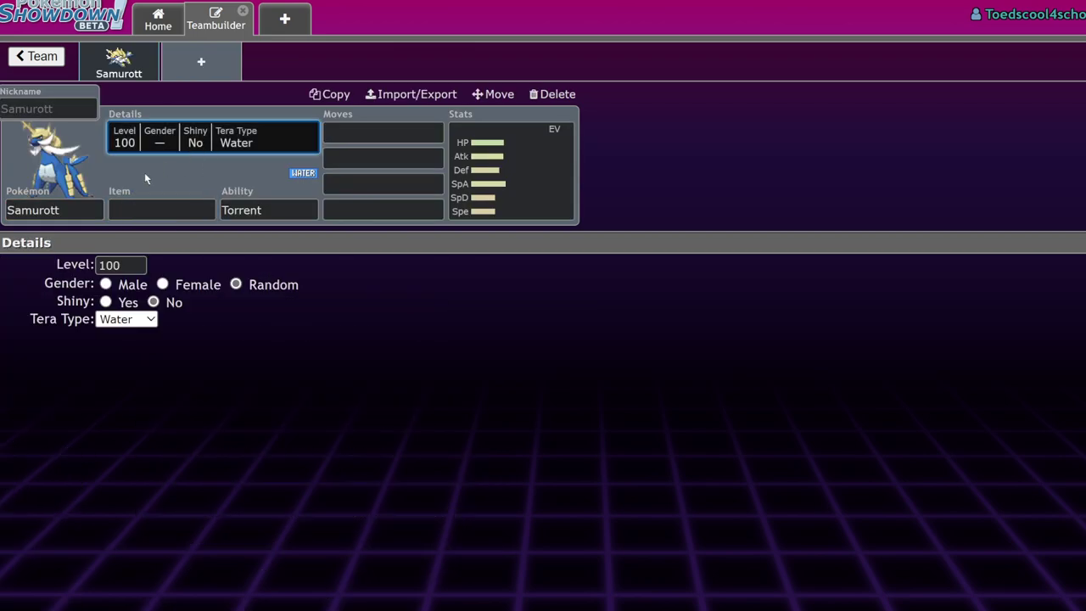
click(117, 264)
text(50)
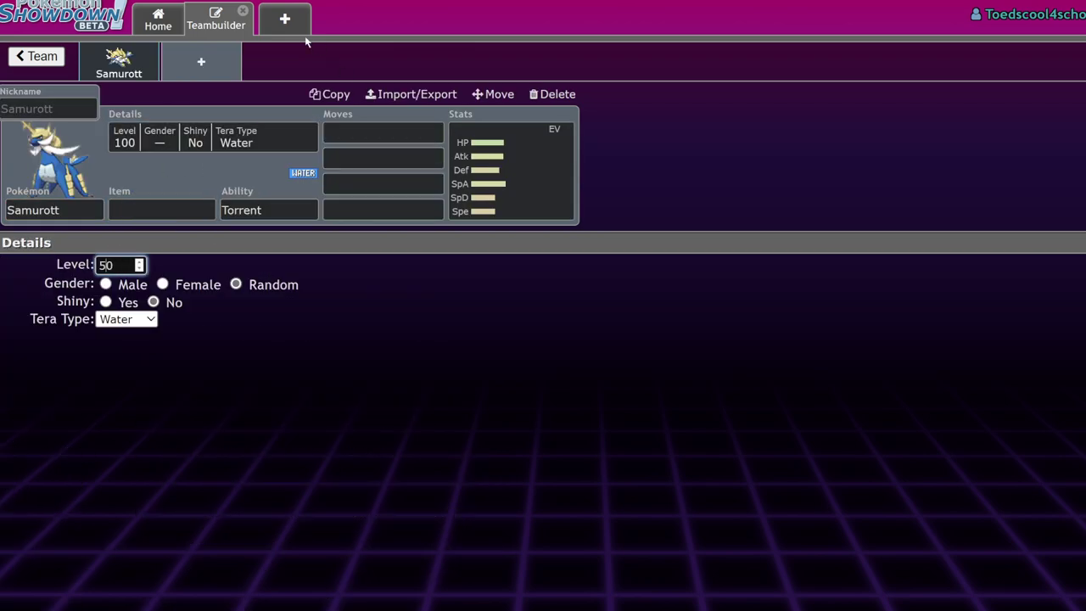
Add Samurott-Hisui as the second team member and set its level to 50.
click(183, 75)
text(samu)
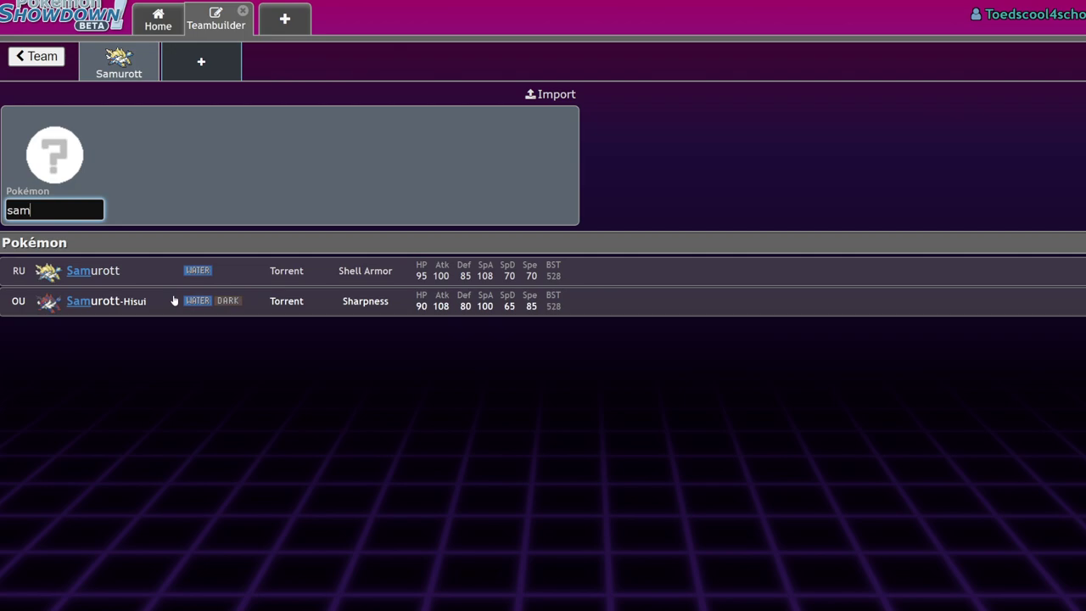
click(174, 301)
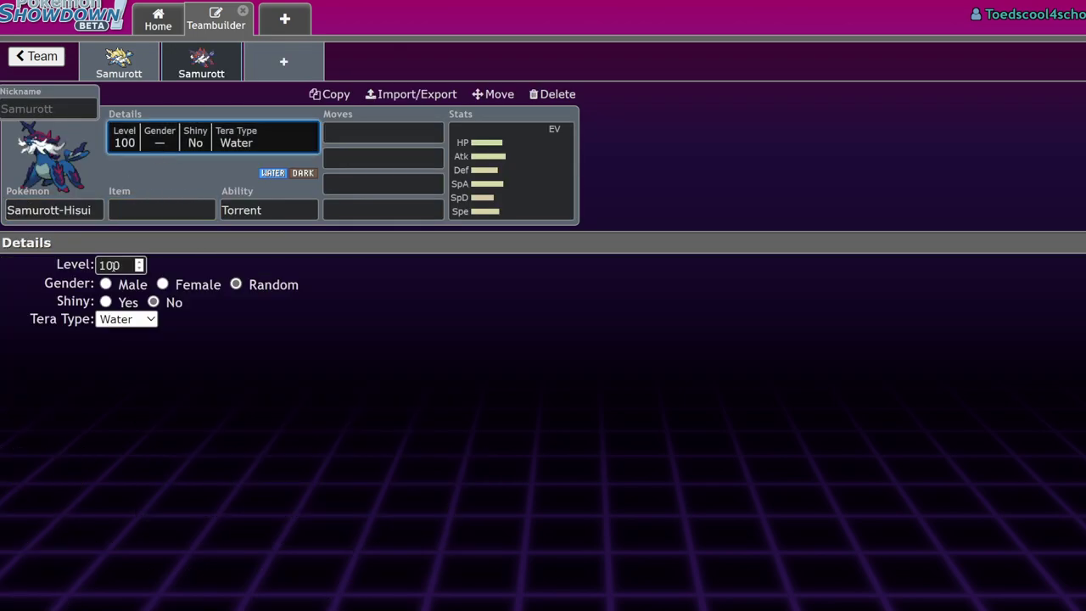
click(119, 265)
text(50)
Compare the base stats of Samurott and Samurott-Hisui in their EV views.
click(102, 67)
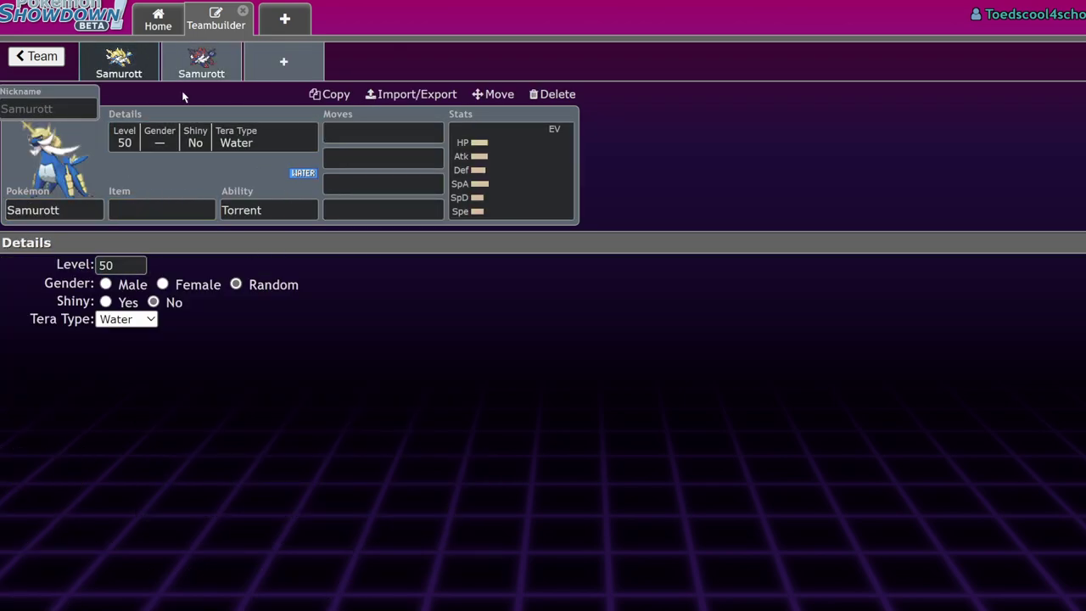
click(501, 187)
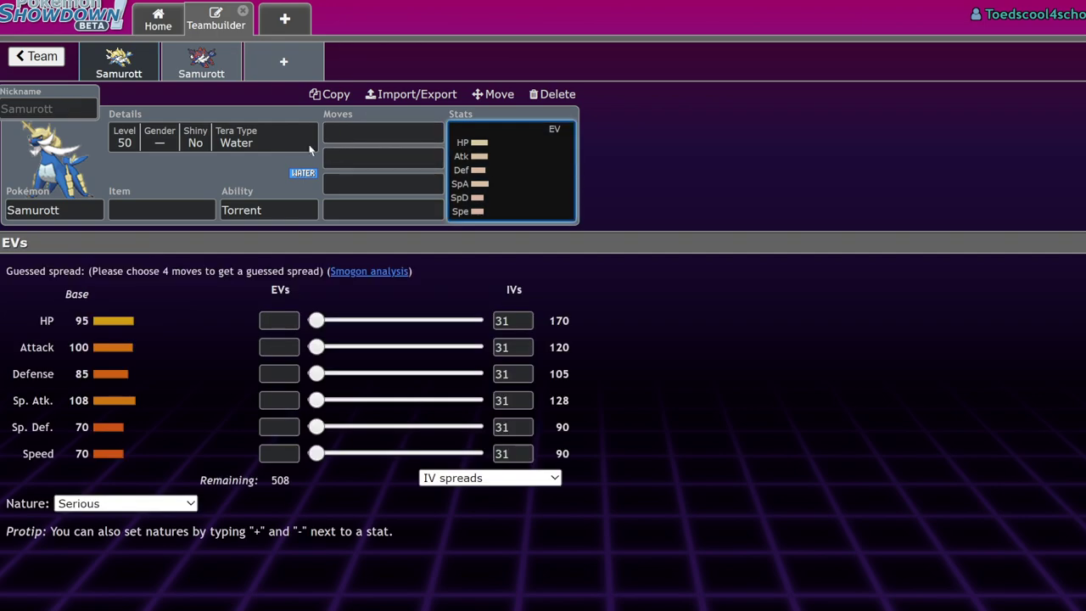
click(216, 70)
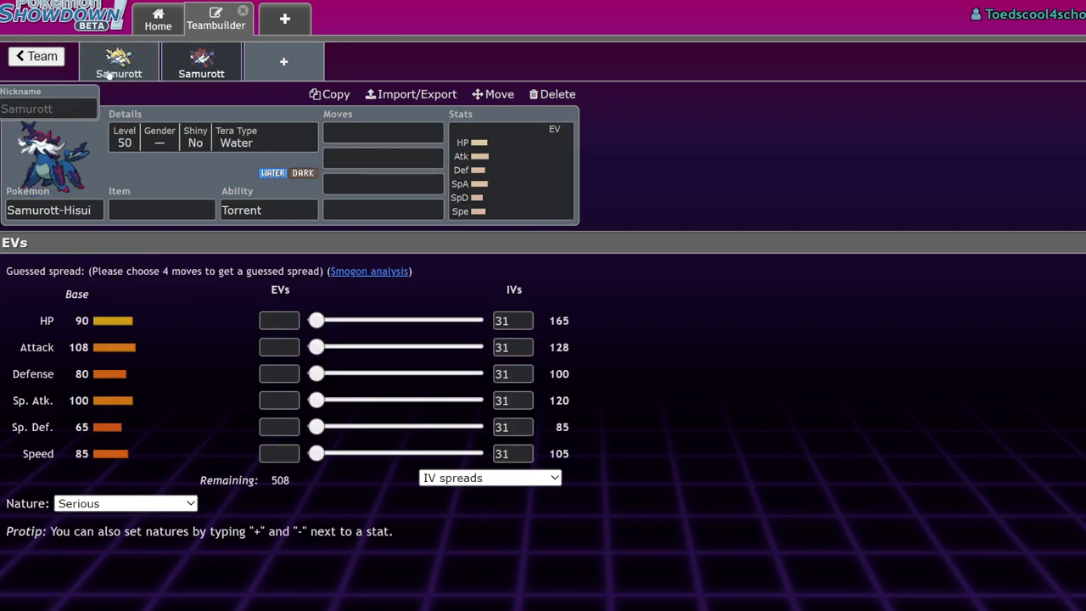
click(92, 73)
click(173, 66)
click(122, 72)
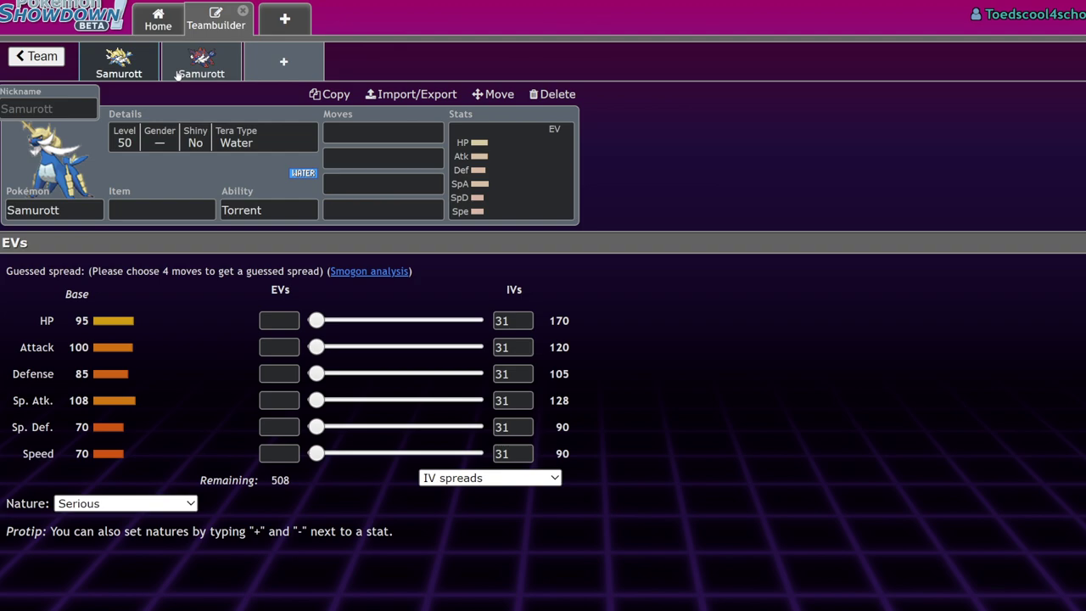
click(180, 73)
click(141, 74)
click(174, 71)
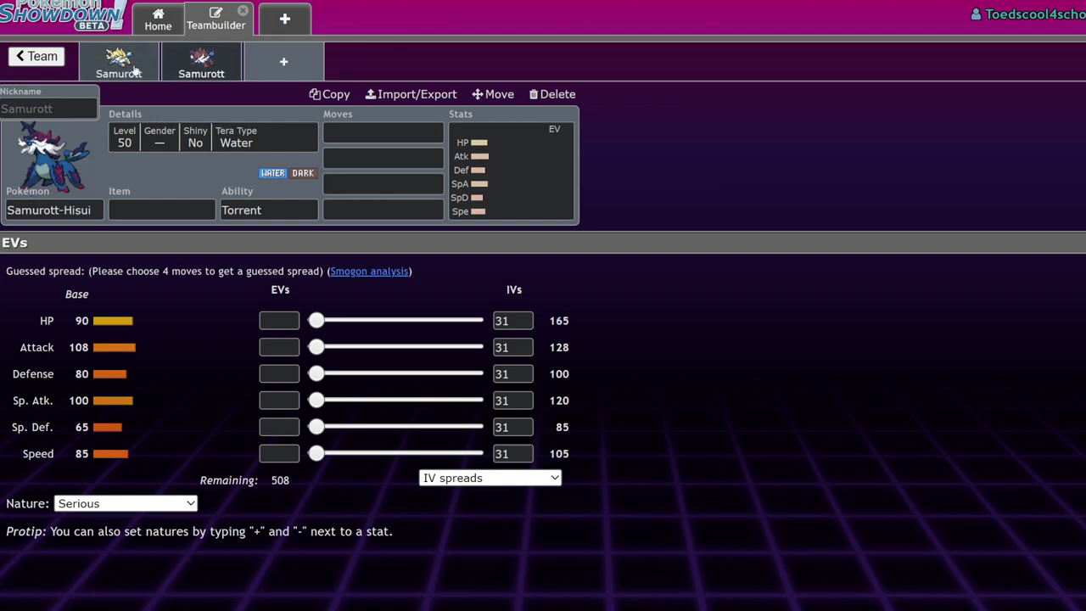
click(136, 71)
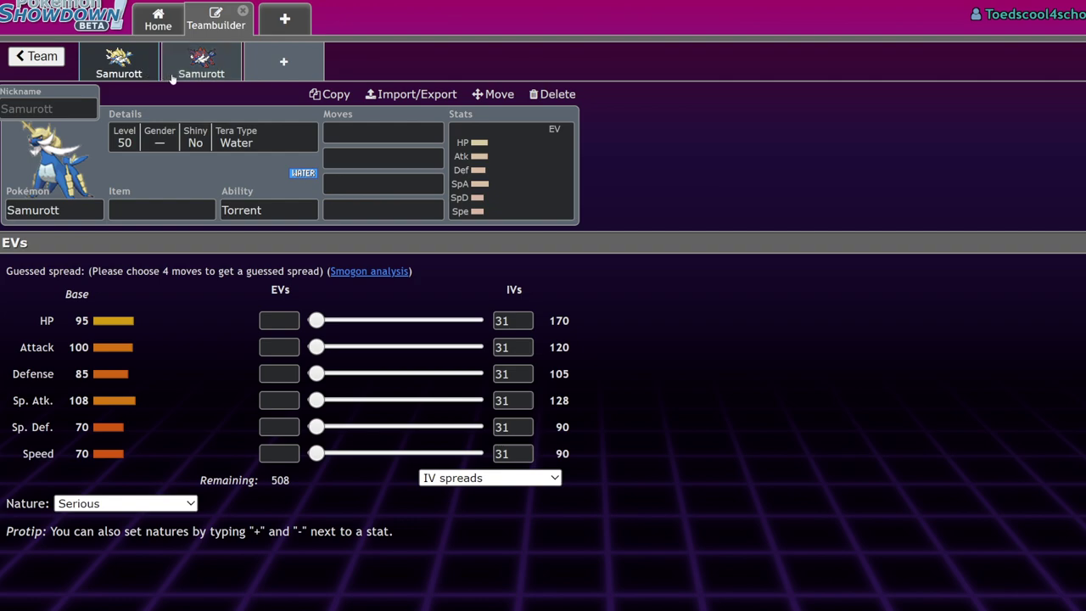
click(142, 211)
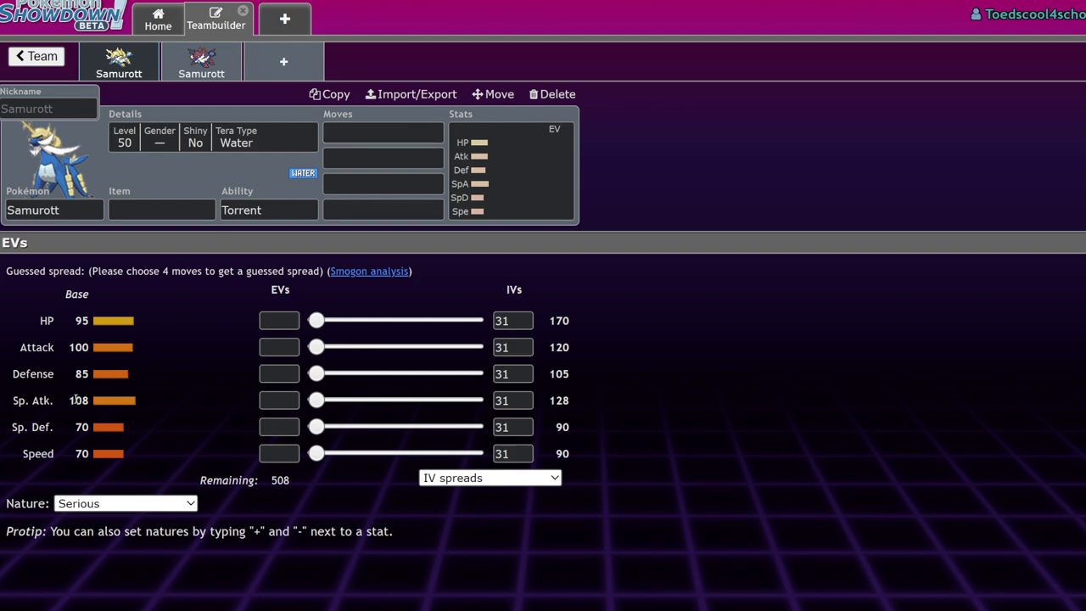
Give Samurott the moves Ice Beam and Hydro Cannon, and show its stats.
click(373, 133)
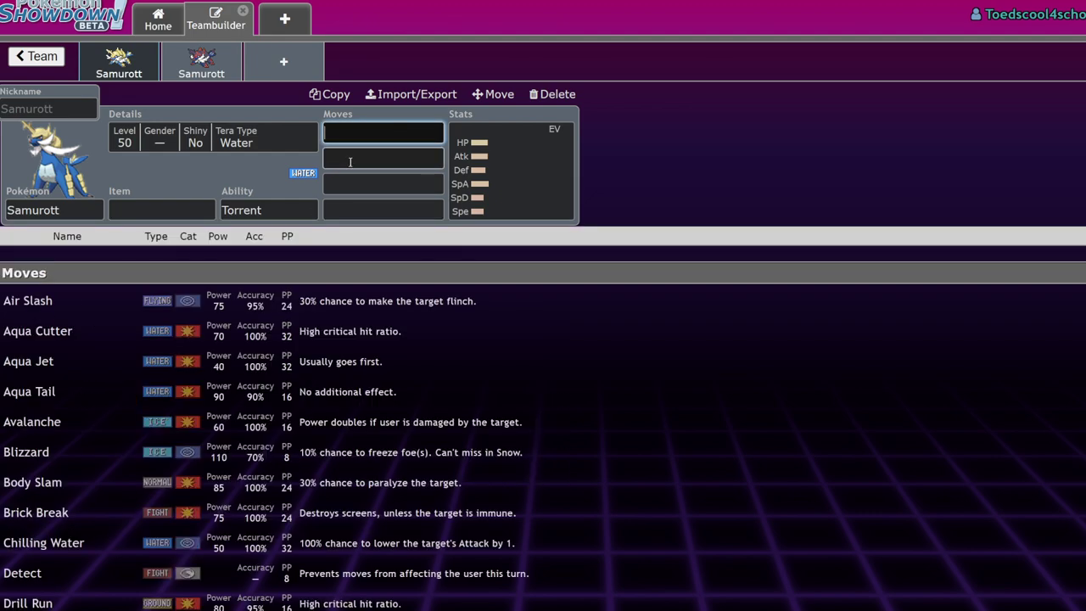
text(hy)
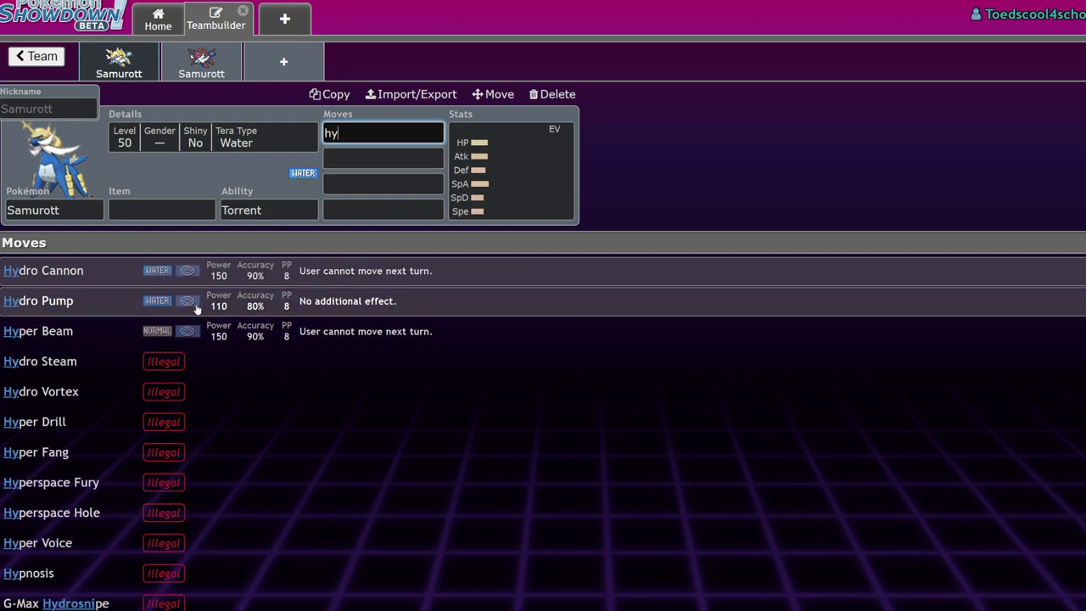
key(ctrl+a)
text(ice)
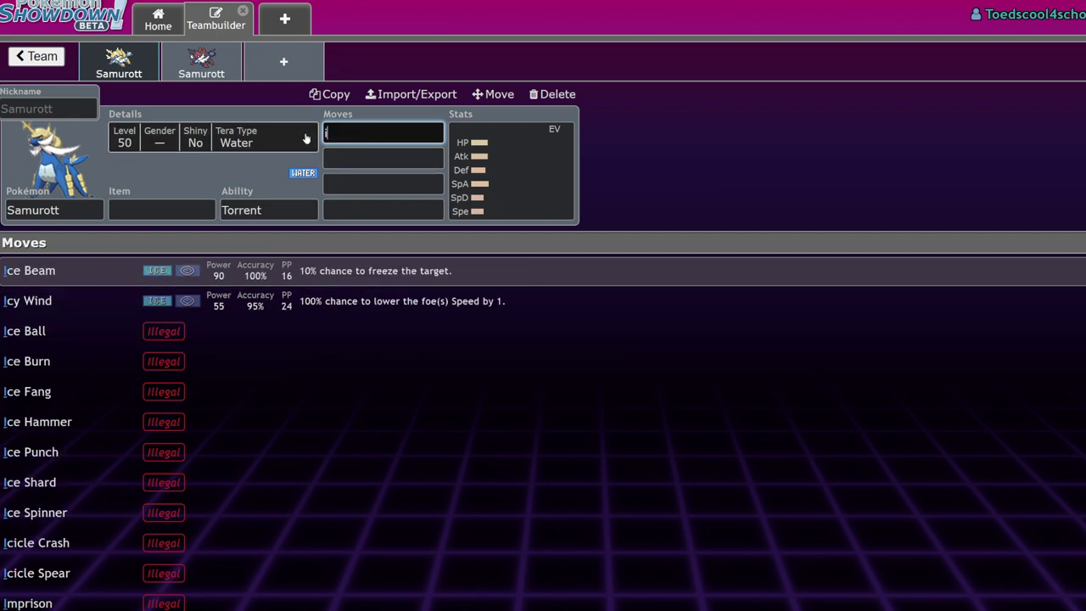
click(136, 276)
text(hy)
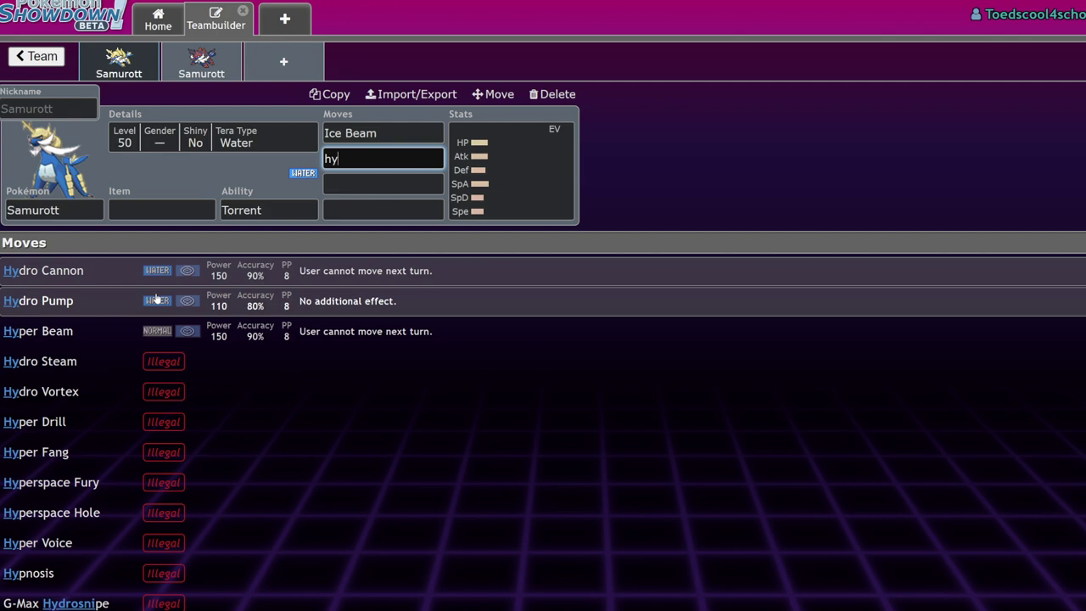
click(156, 275)
click(509, 188)
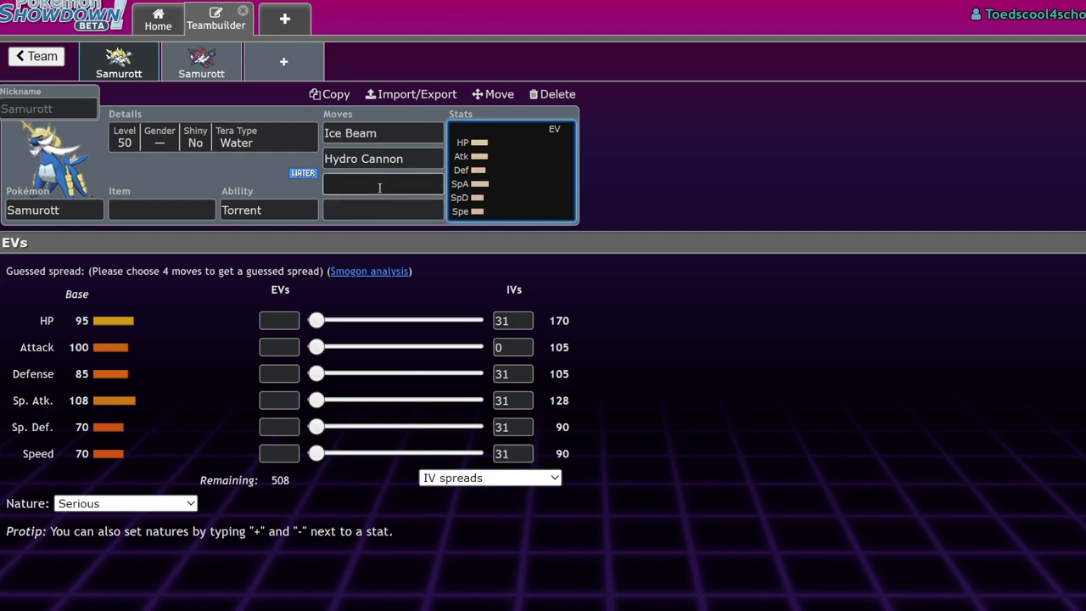
Give Samurott-Hisui the moves Knock Off and Ceaseless Edge.
click(234, 76)
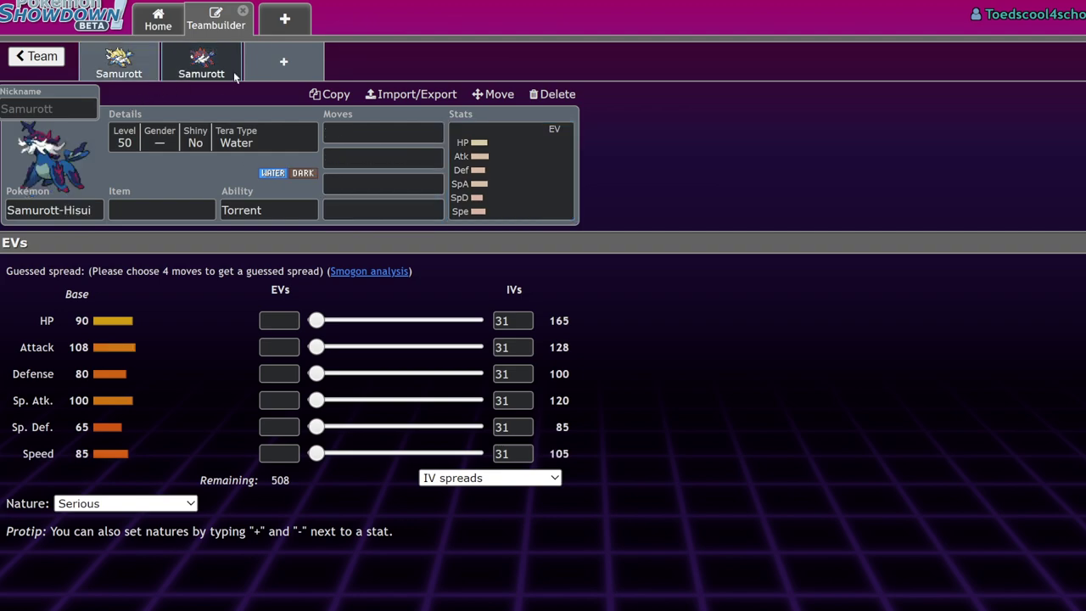
click(534, 196)
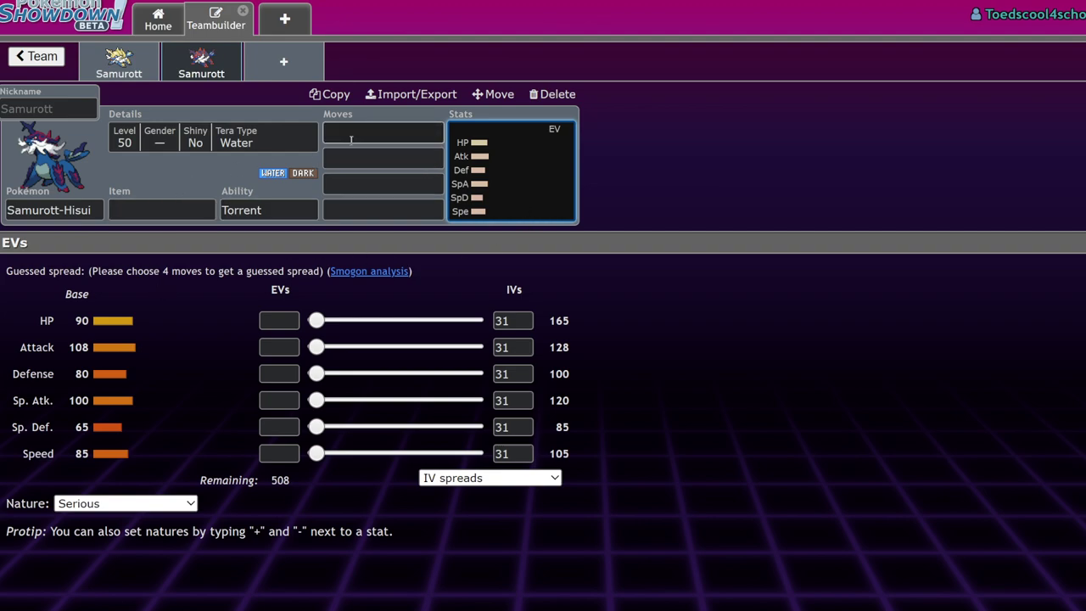
click(414, 125)
text(kn)
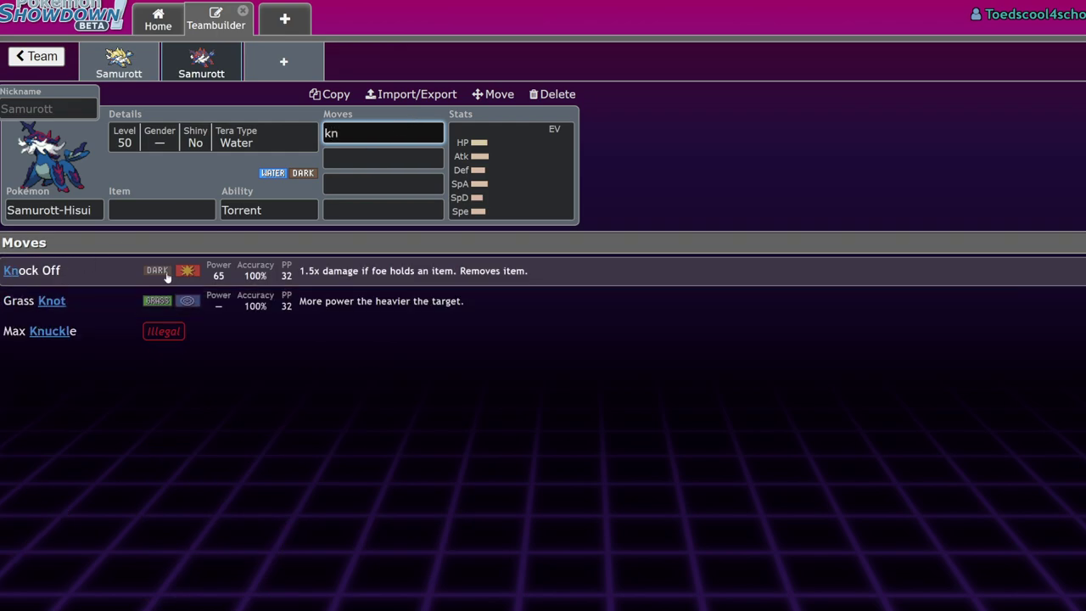
key(Return)
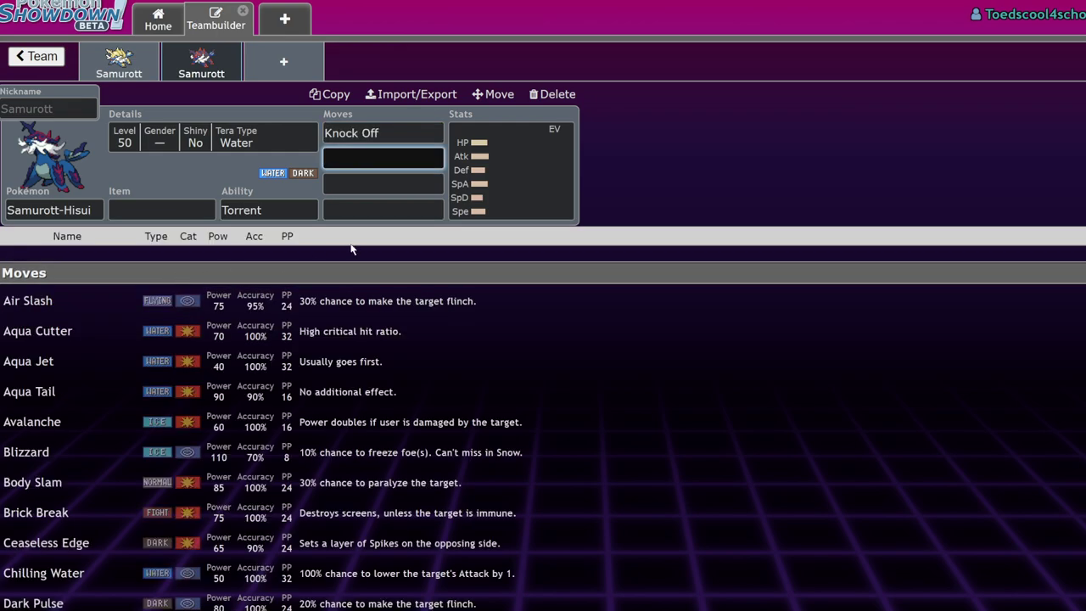
text(cea)
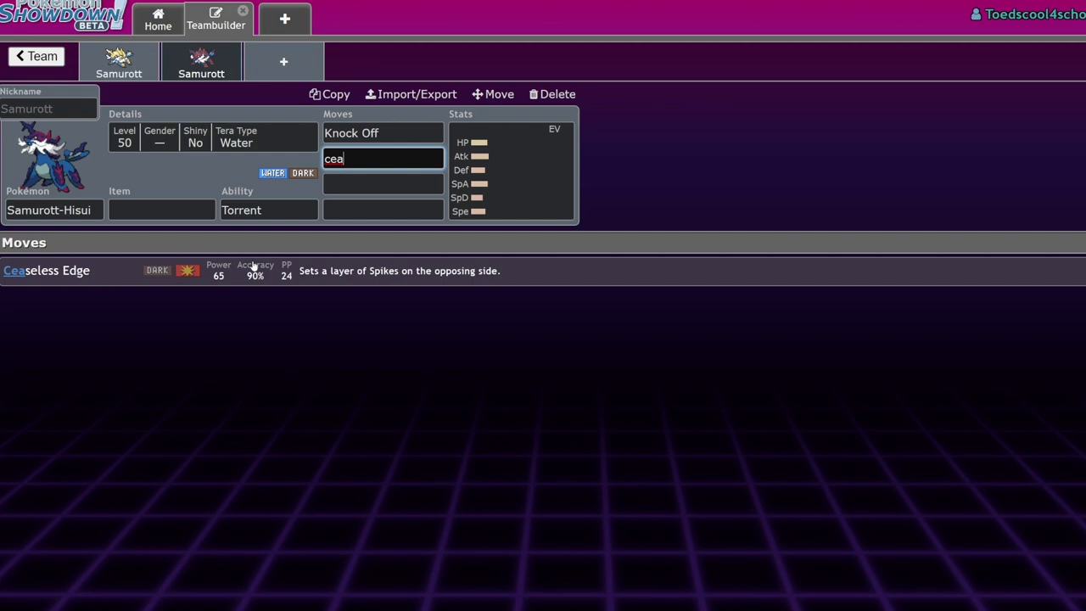
click(407, 131)
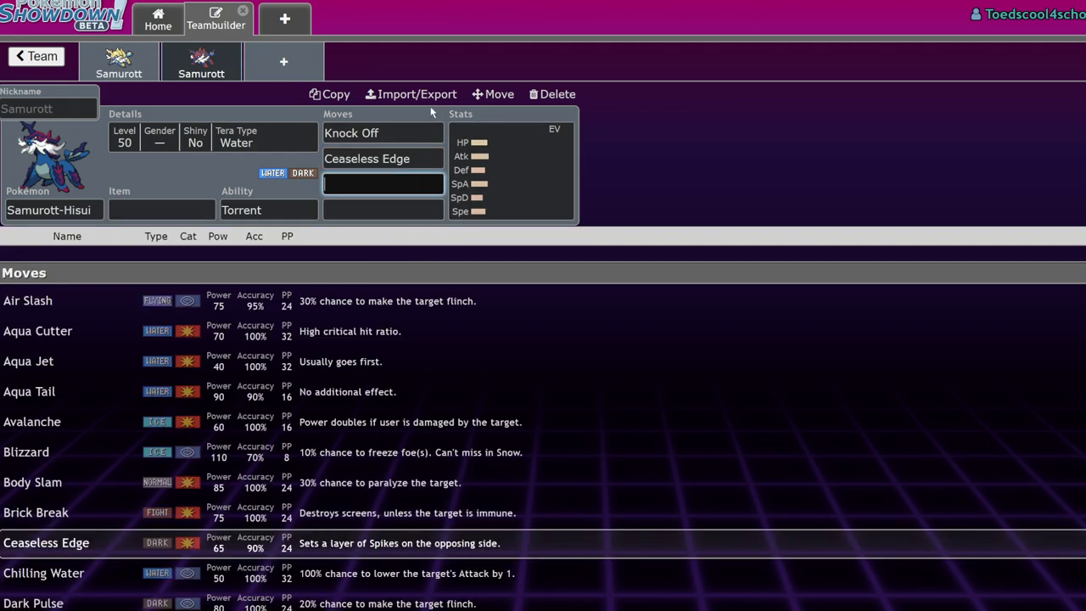
click(407, 159)
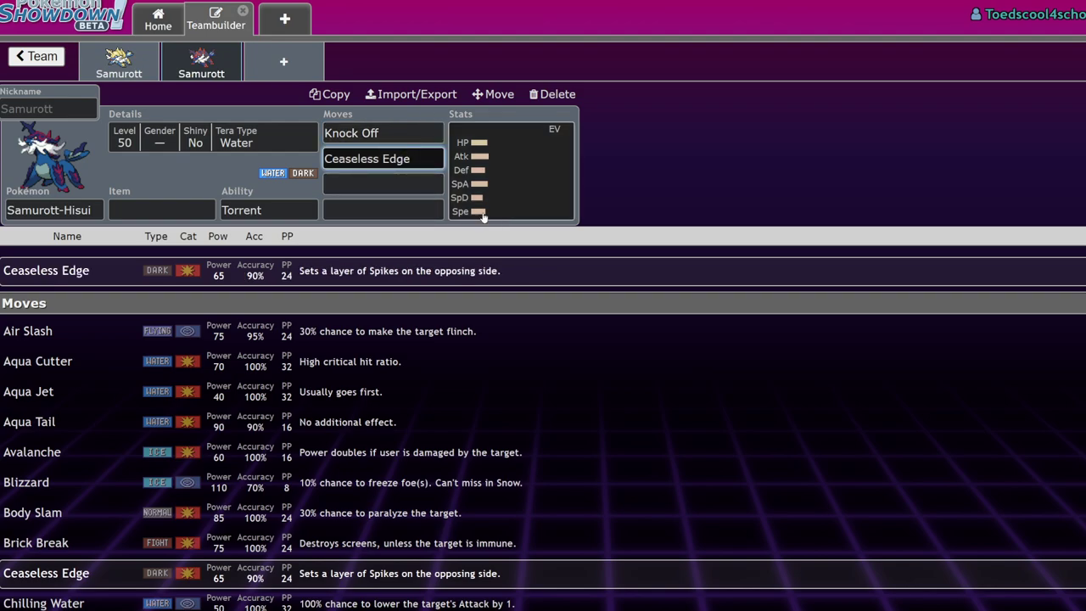
Open the team Untitled 680 and show the EV spread of its first Samurott-Hisui, the one holding Focus Sash.
click(38, 56)
click(29, 58)
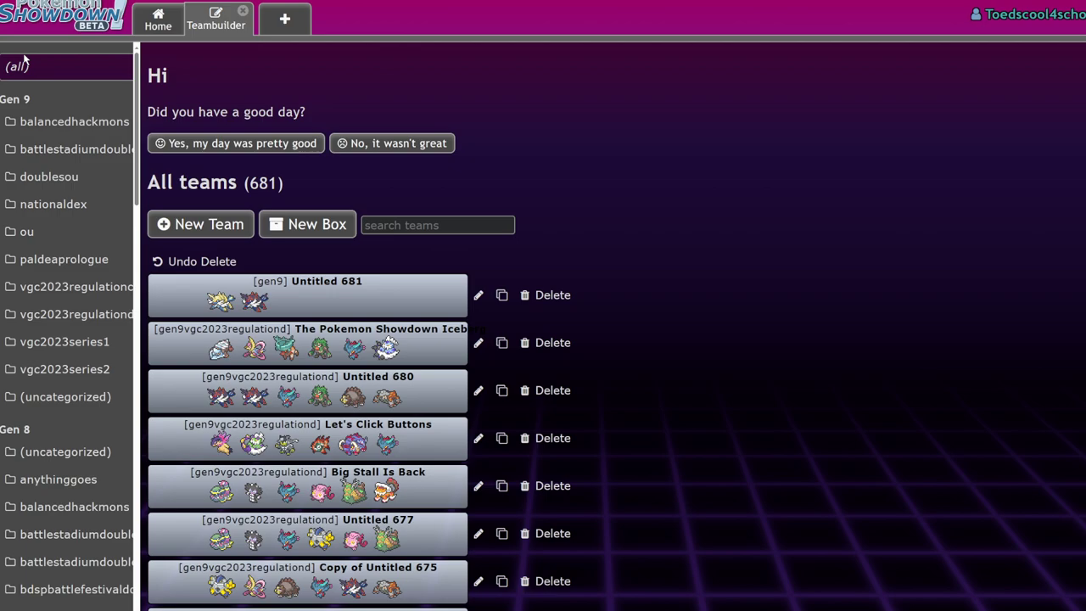
click(339, 392)
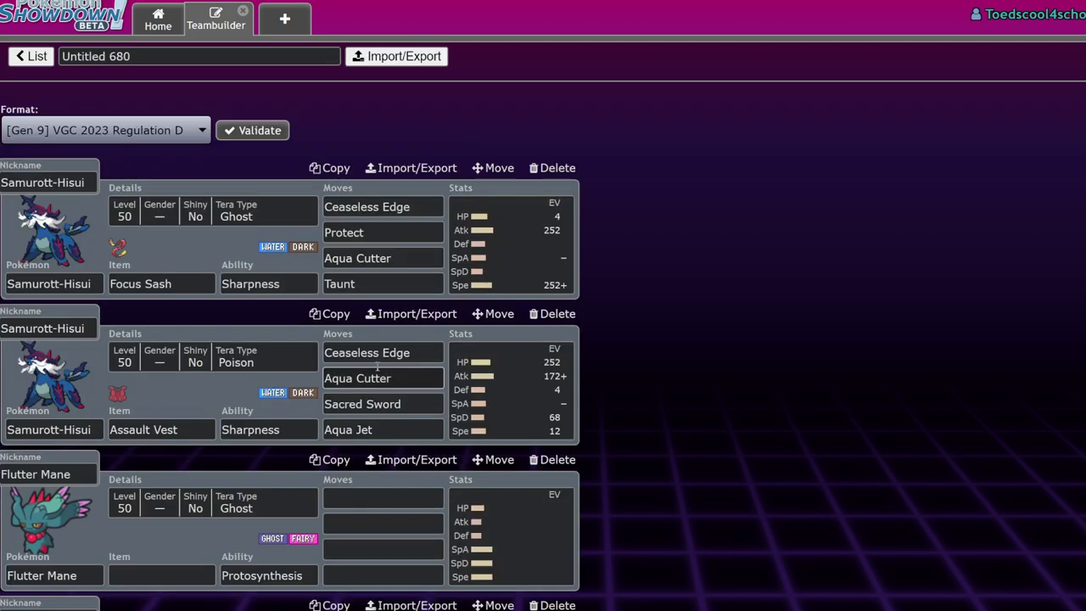
click(560, 247)
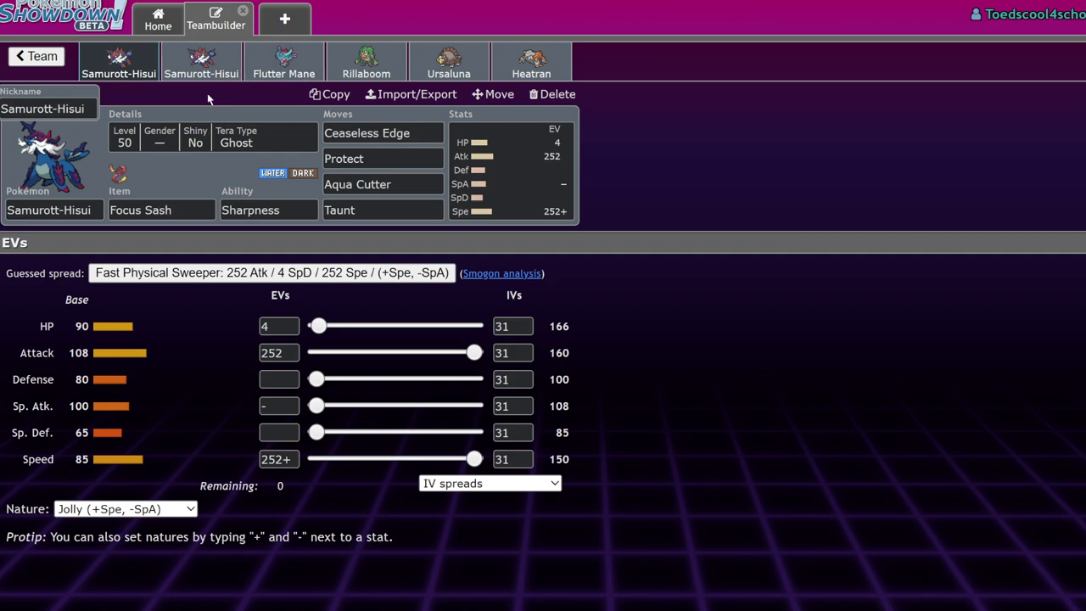
Compare the Focus Sash and Assault Vest Samurott-Hisui sets, and examine the stats of Flutter Mane, Rillaboom and Ursaluna.
click(194, 71)
click(131, 75)
click(220, 59)
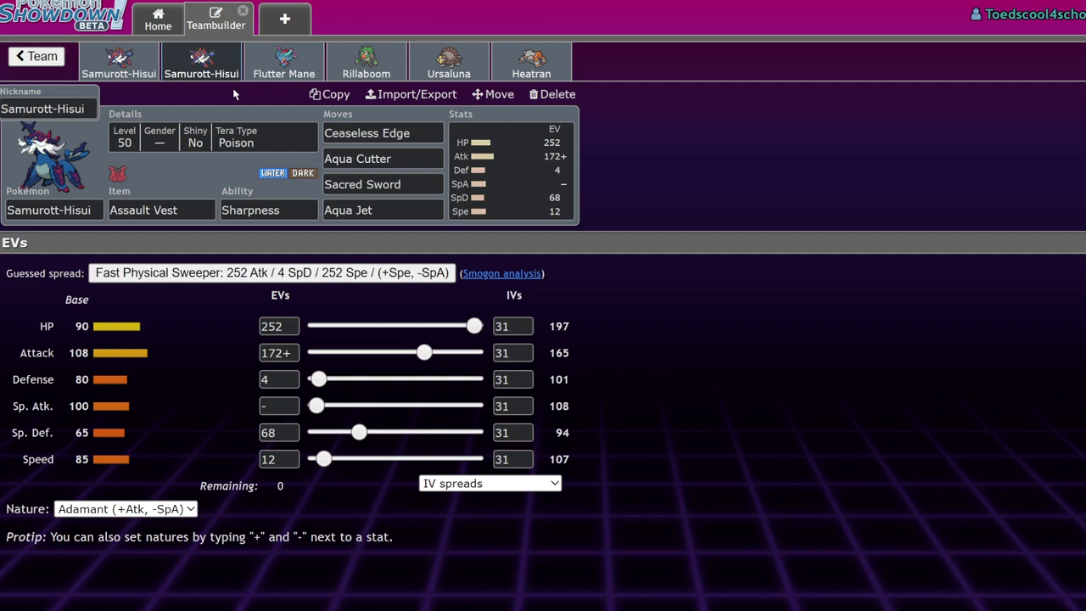
click(291, 75)
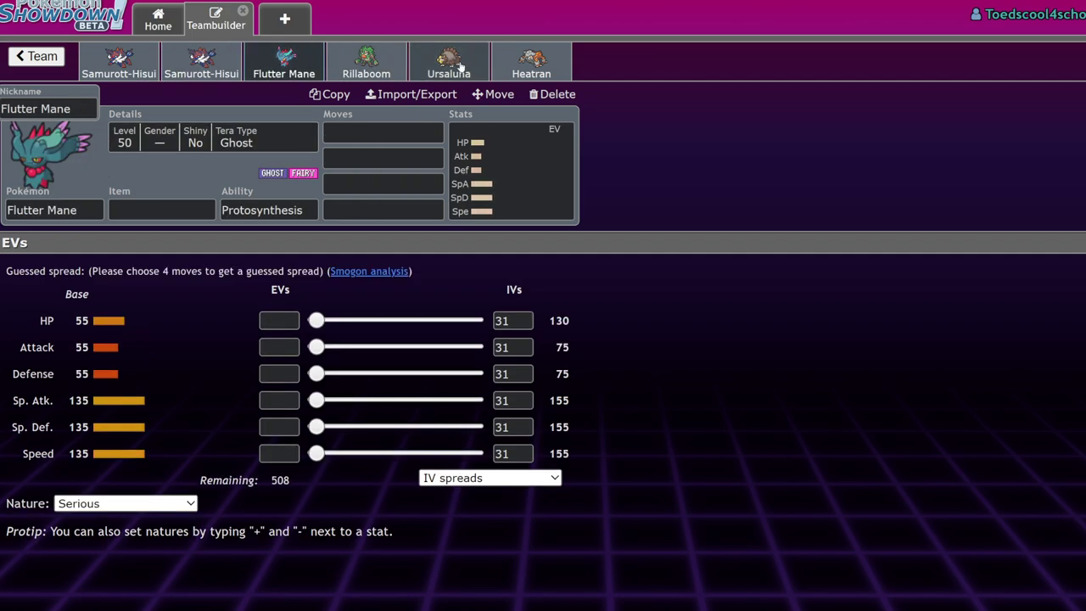
click(347, 80)
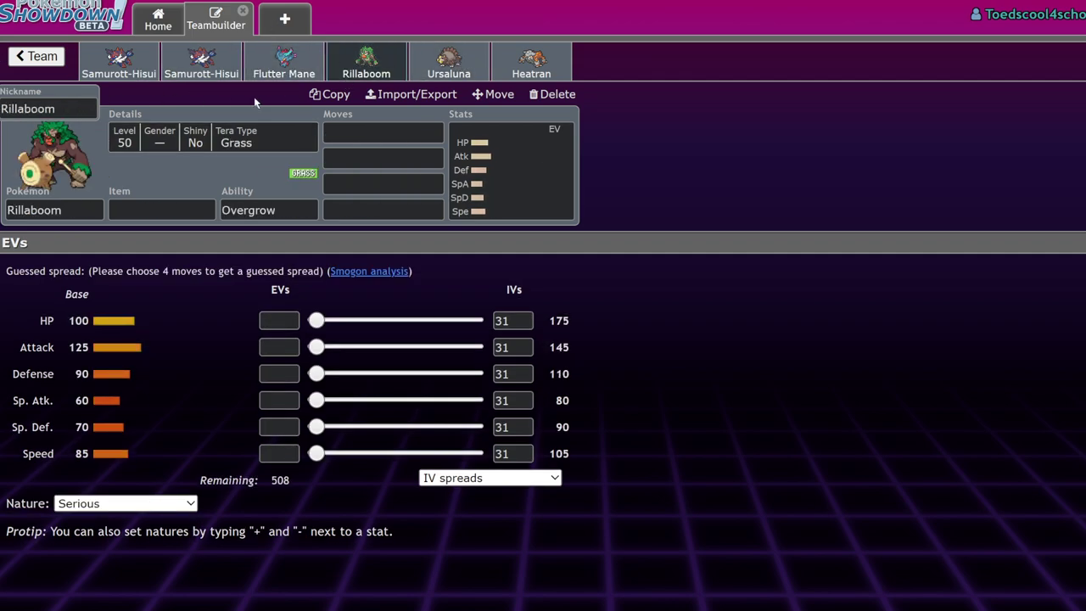
click(482, 78)
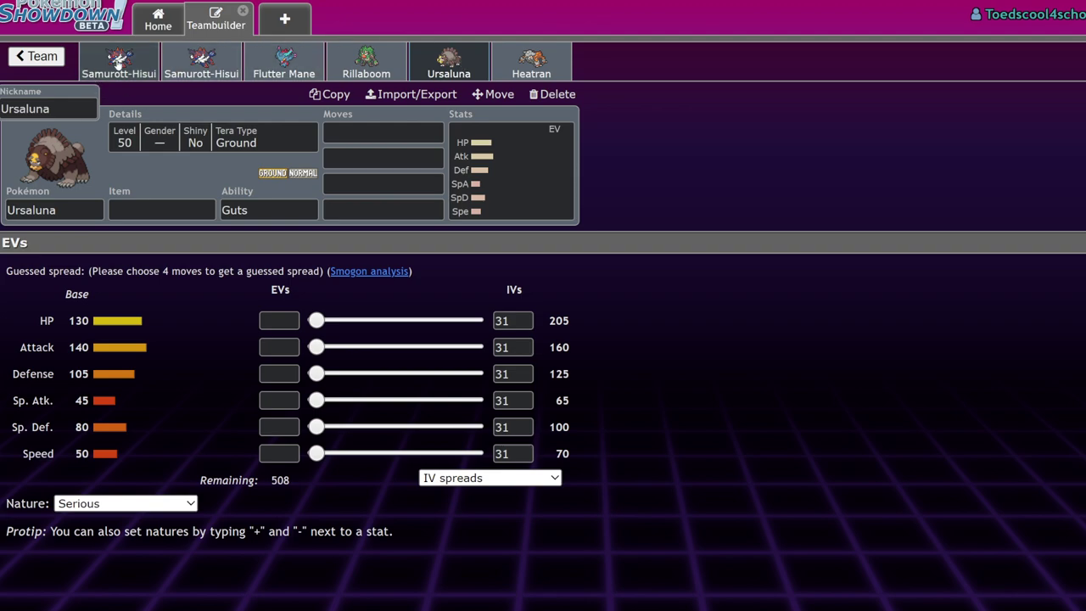
click(120, 65)
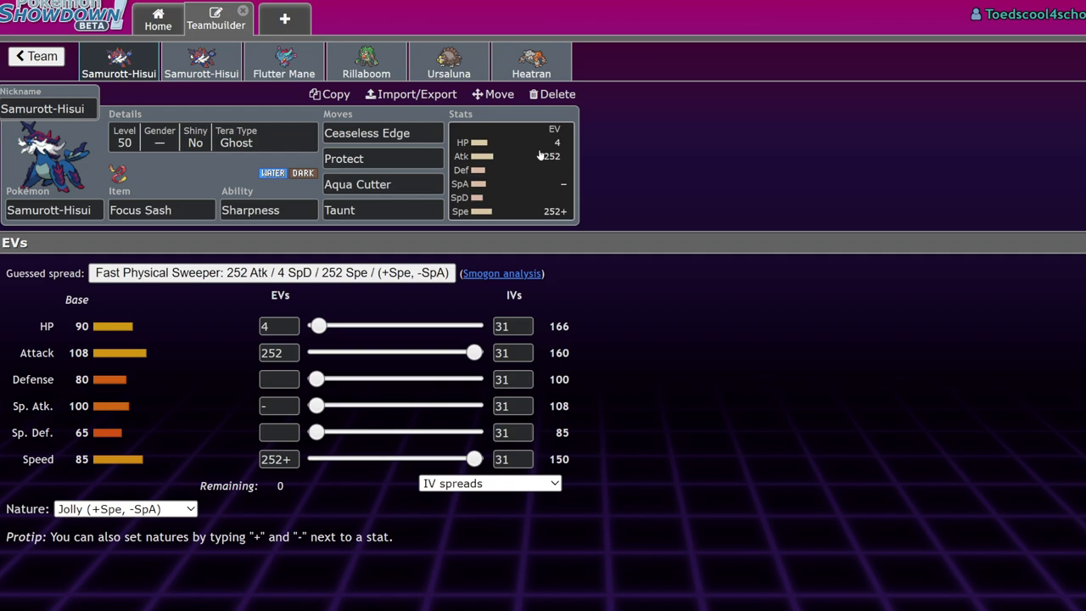
click(284, 61)
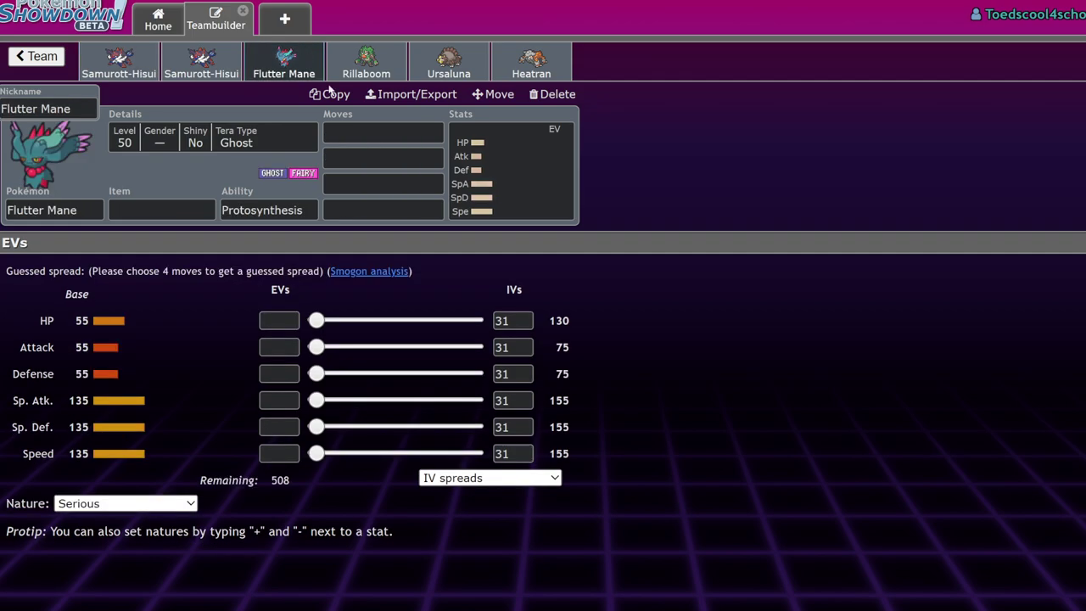
click(138, 75)
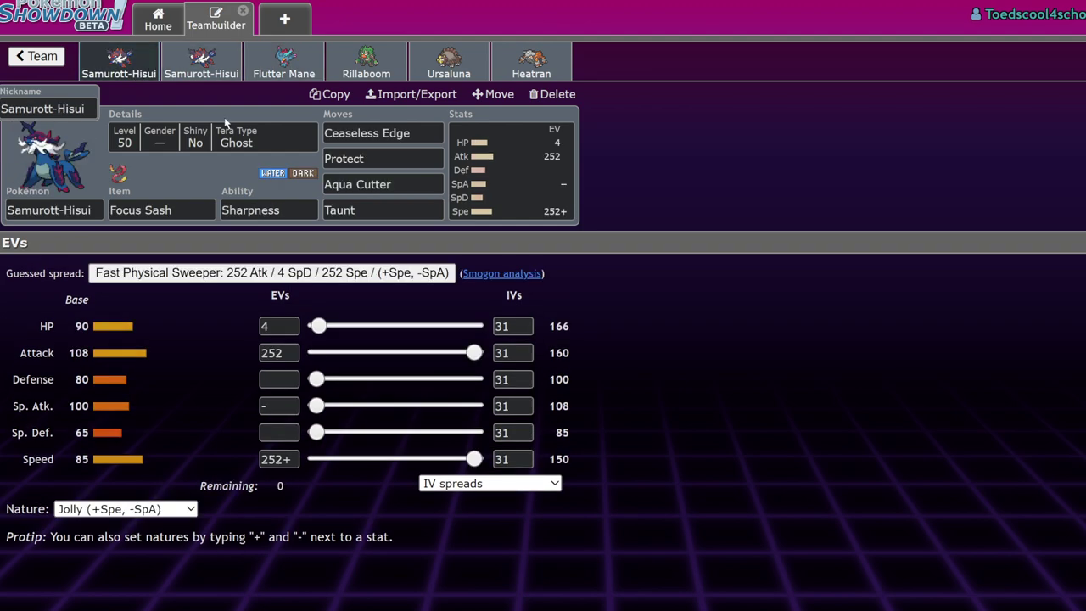
Examine Flutter Mane's base stats, plus the item, Sharpness ability, attacking moves and EV spread of the Focus Sash Samurott-Hisui.
click(285, 57)
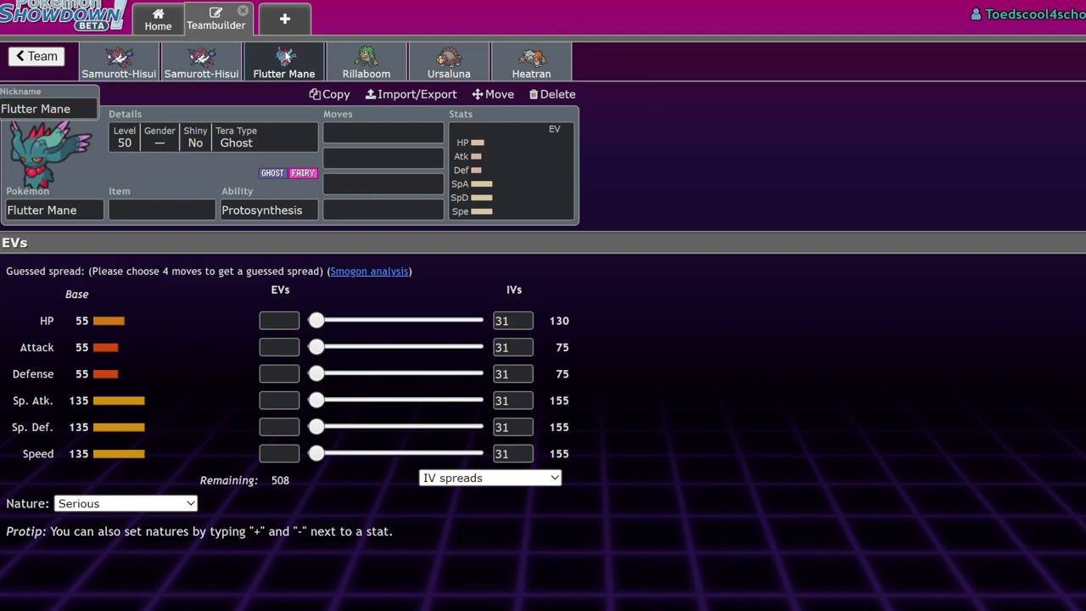
click(125, 68)
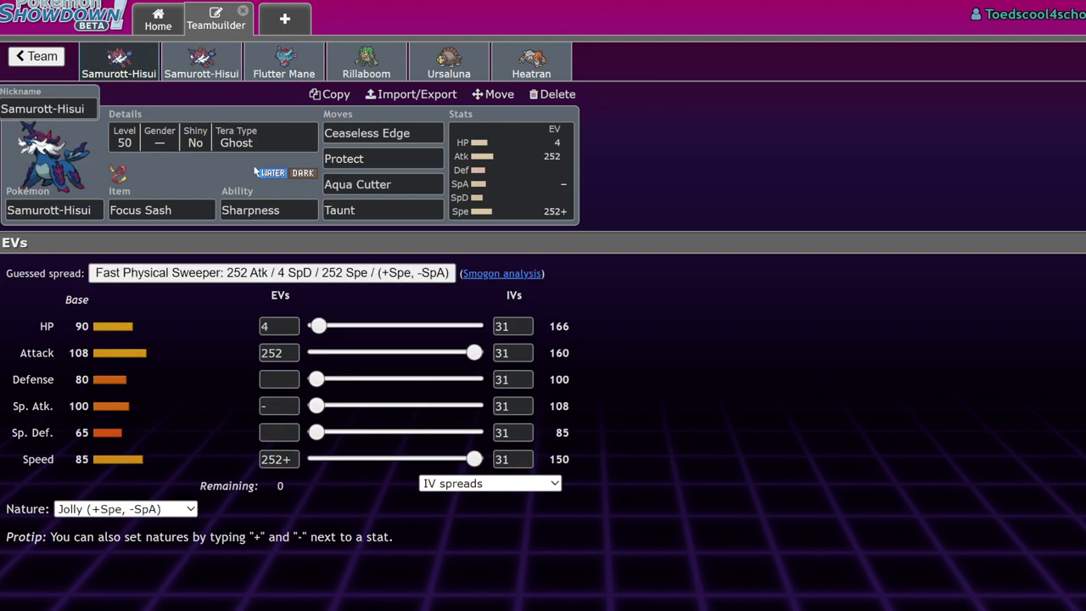
click(207, 210)
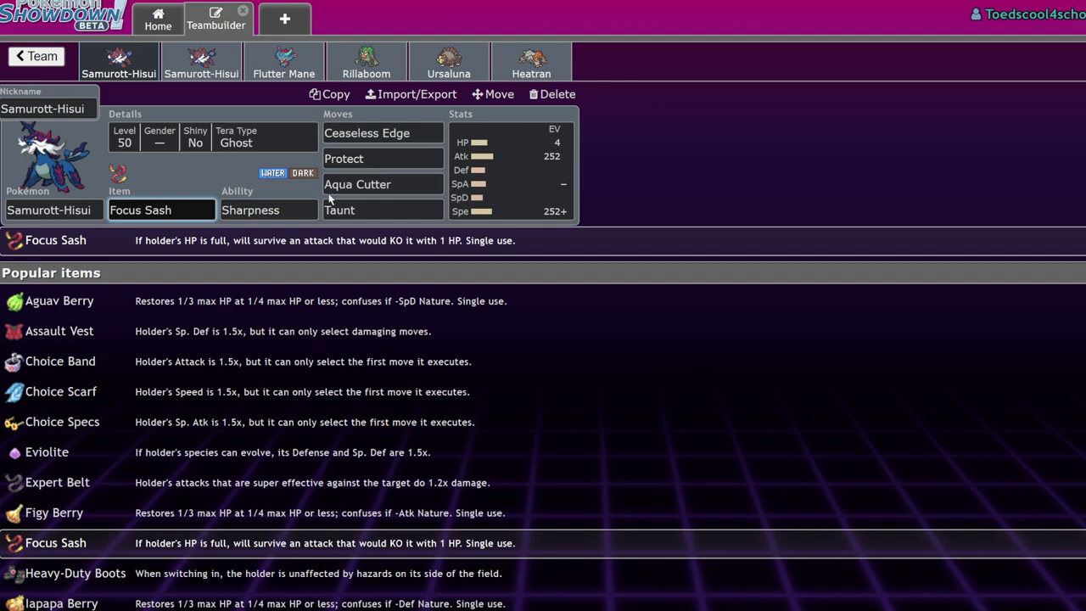
click(296, 211)
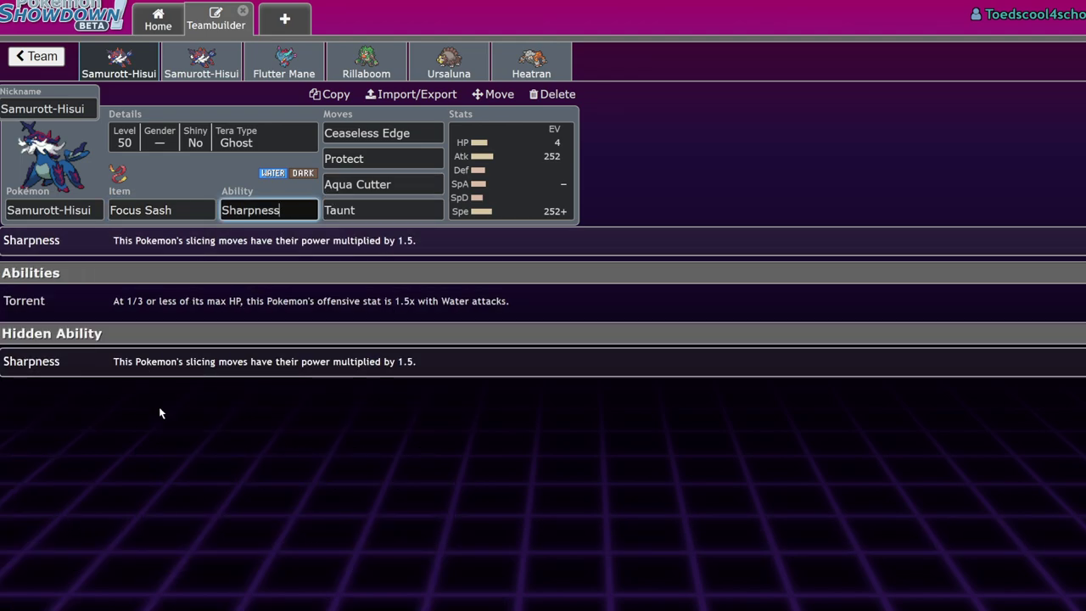
click(541, 157)
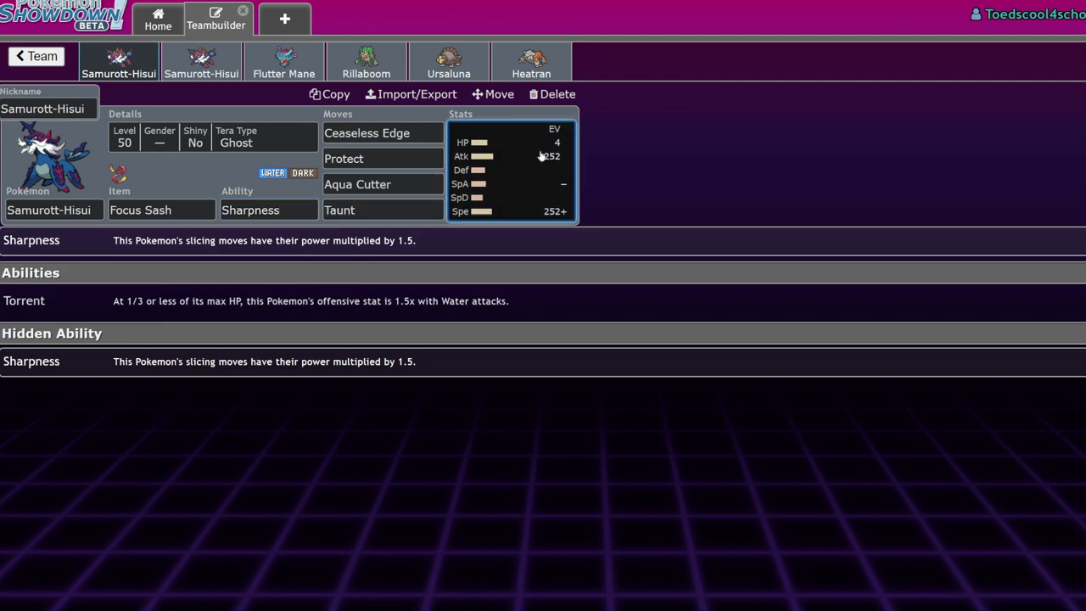
click(409, 133)
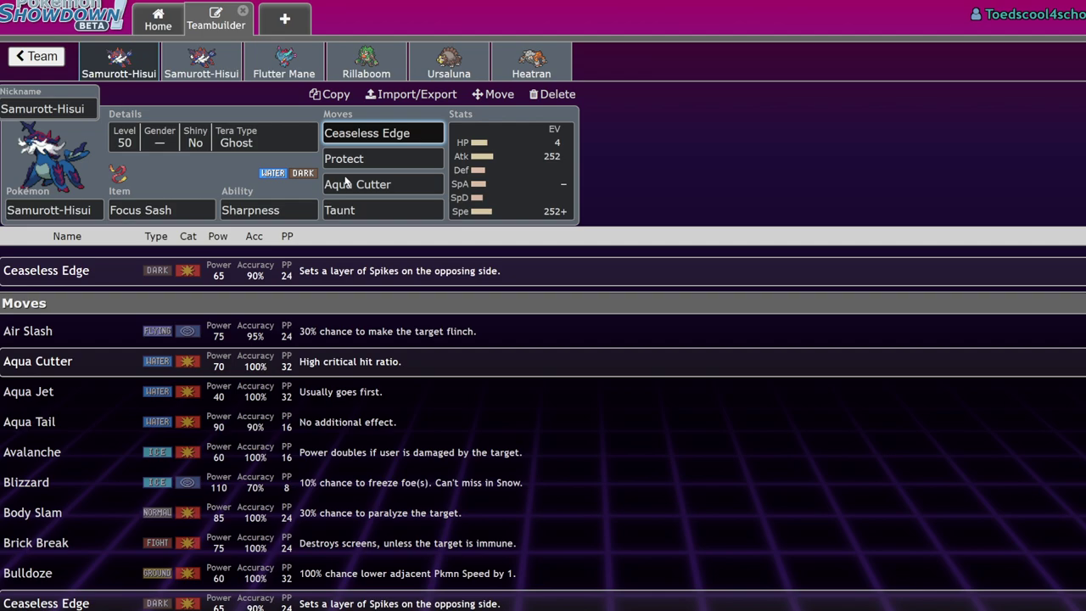
click(180, 209)
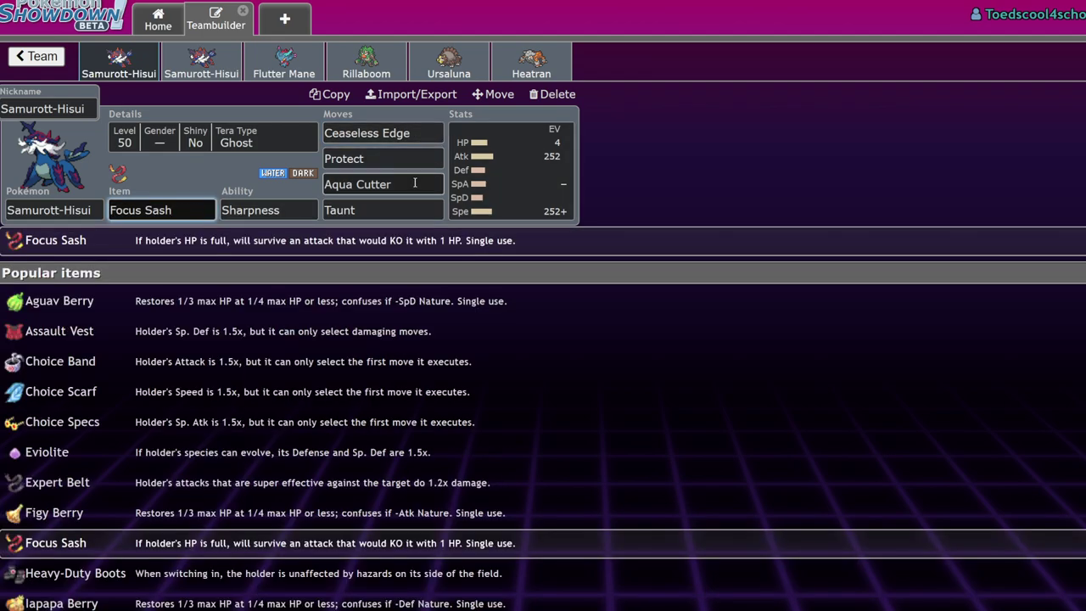
click(415, 183)
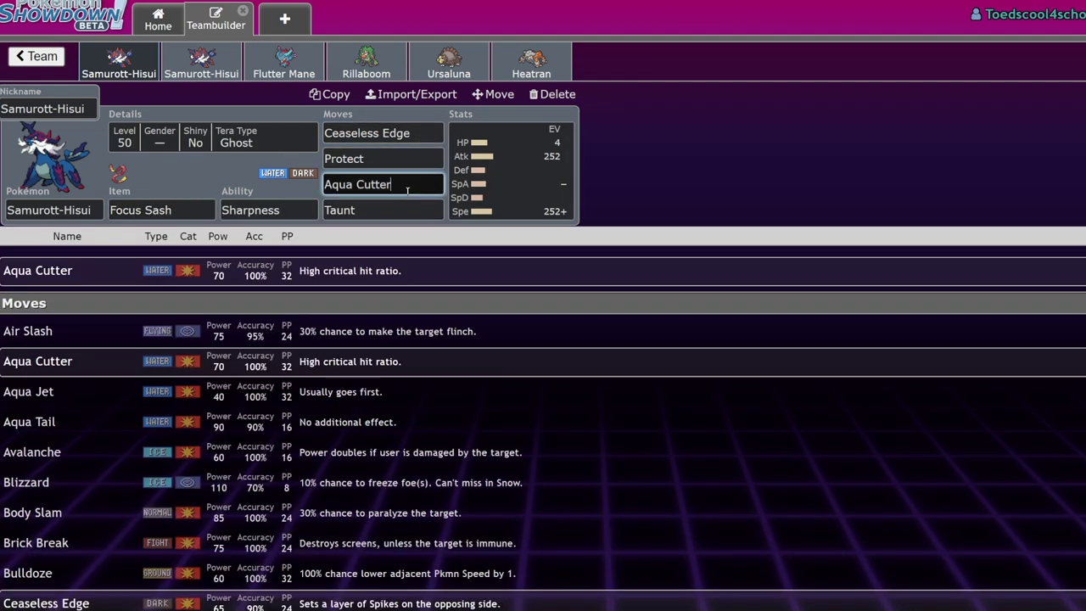
click(299, 212)
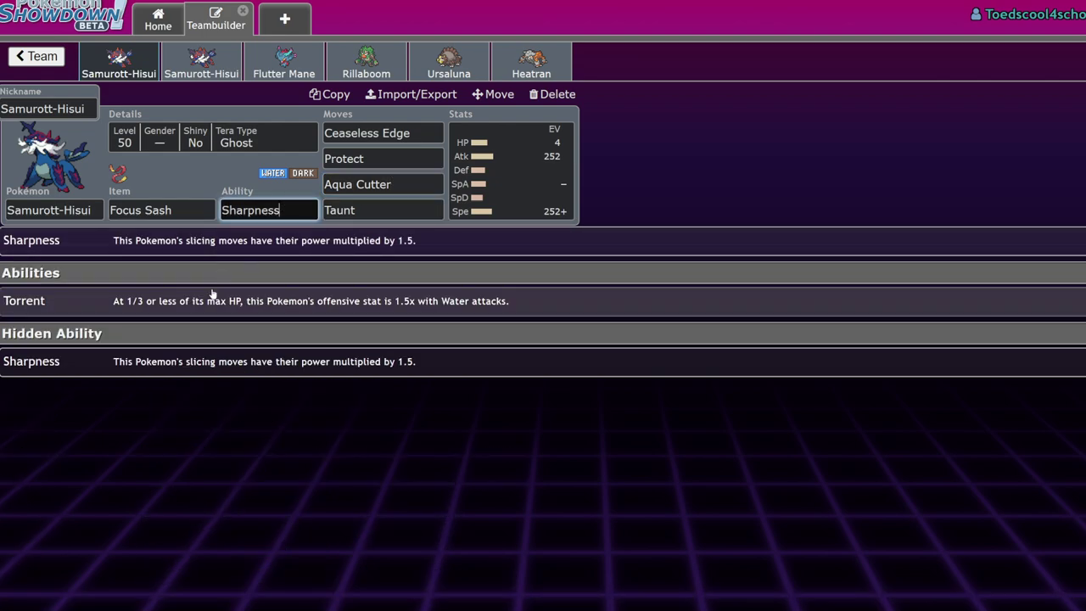
click(414, 186)
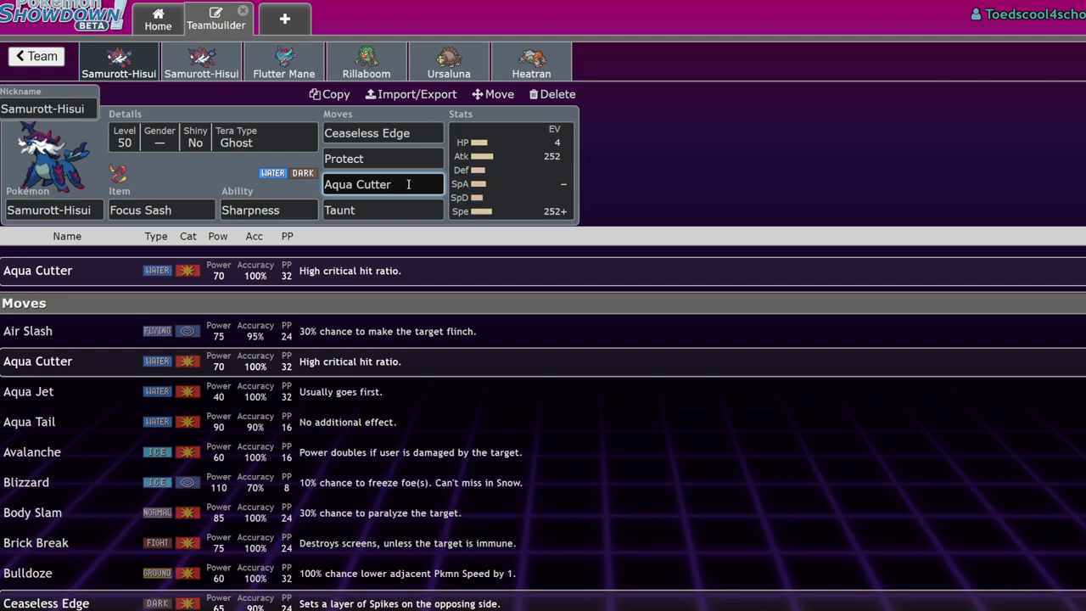
click(482, 168)
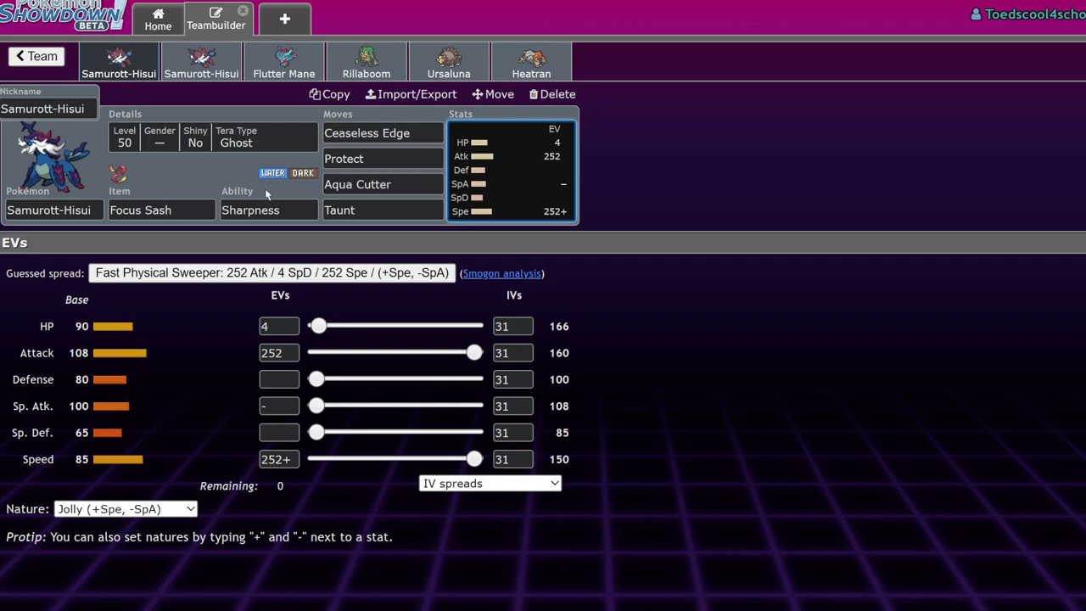
Replace Taunt with Sacred Sword as the fourth move of the Focus Sash Samurott-Hisui.
click(407, 218)
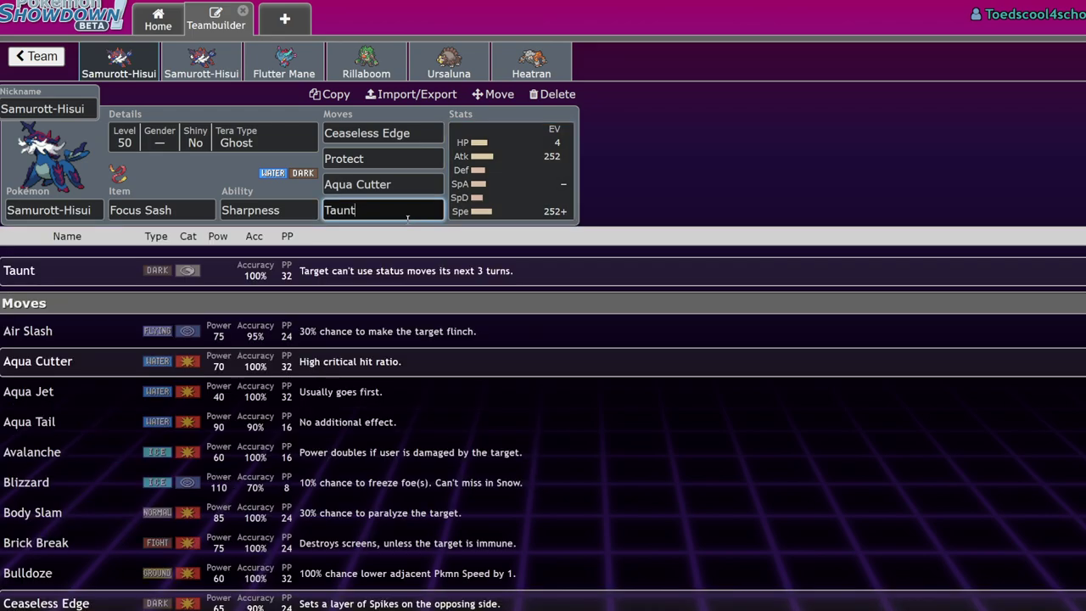
key(BackSpace)
key(BackSpace)
key(BackSpace)
key(BackSpace)
key(BackSpace)
text(sac)
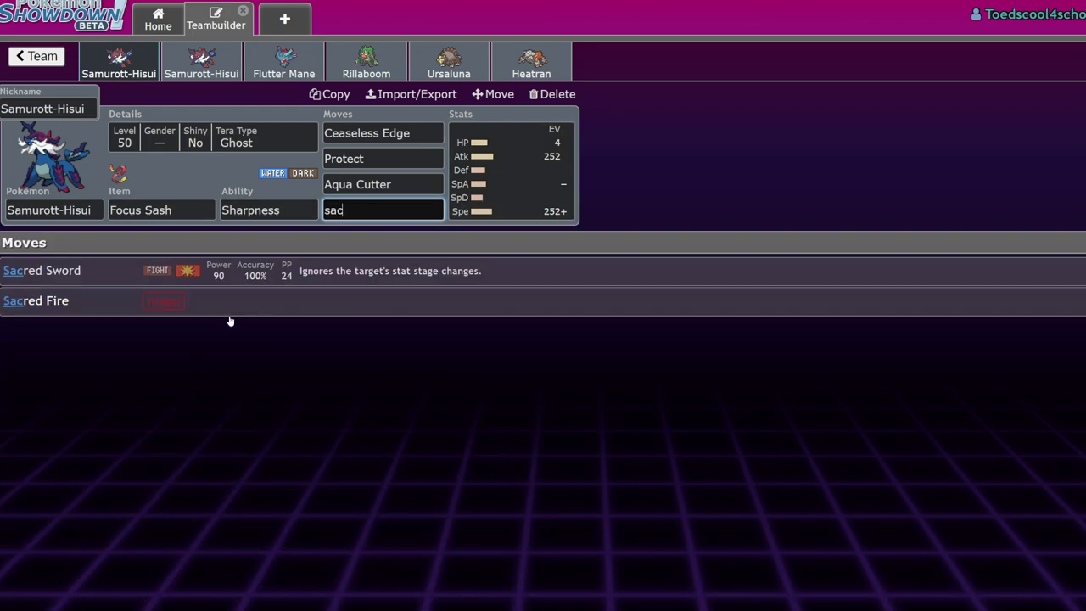
click(222, 274)
Restore Taunt as the fourth move of the Focus Sash Samurott-Hisui.
click(326, 217)
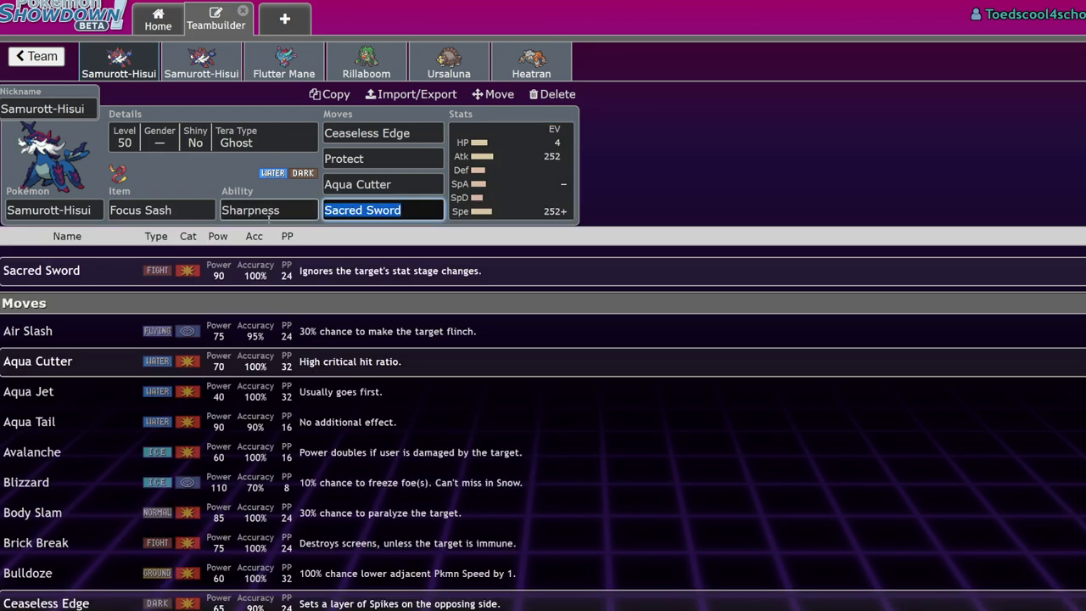
text(tau)
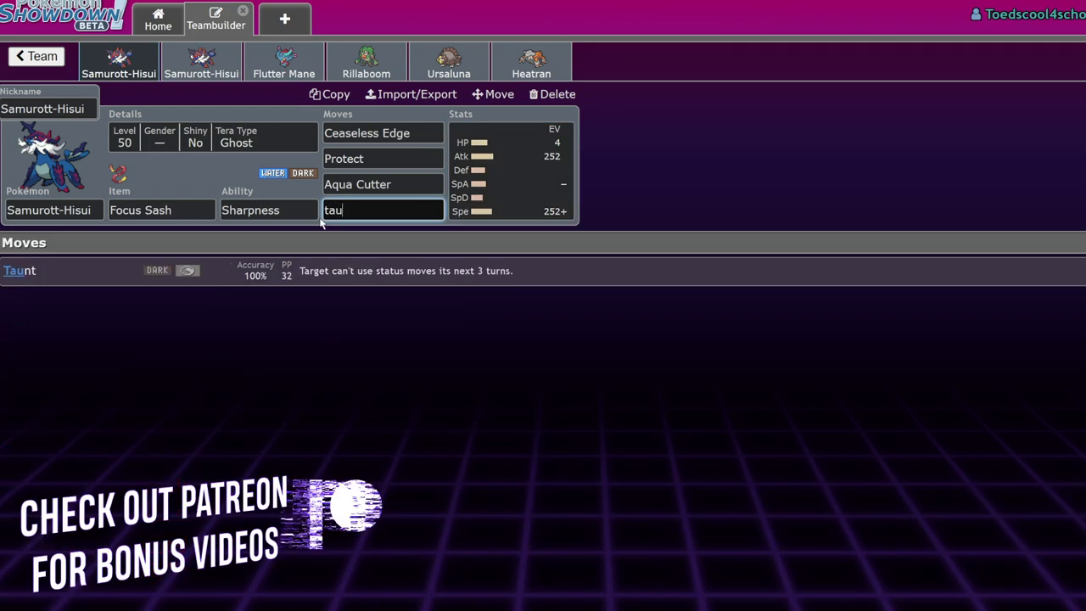
key(Return)
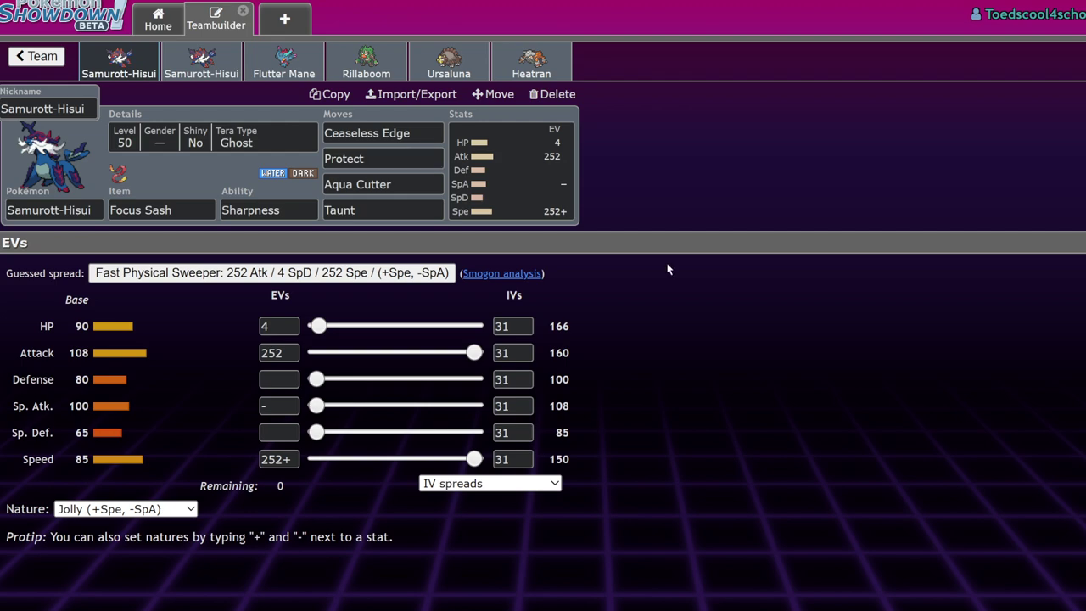
Review the descriptions of Sharpness, Aqua Cutter and Ceaseless Edge on the Focus Sash Samurott-Hisui.
click(276, 209)
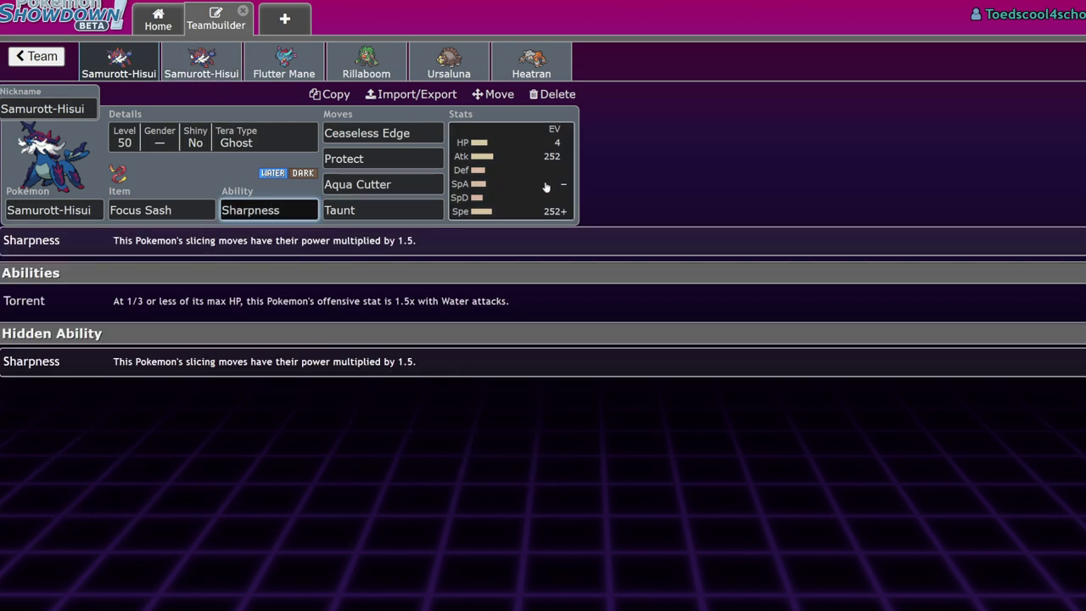
click(399, 185)
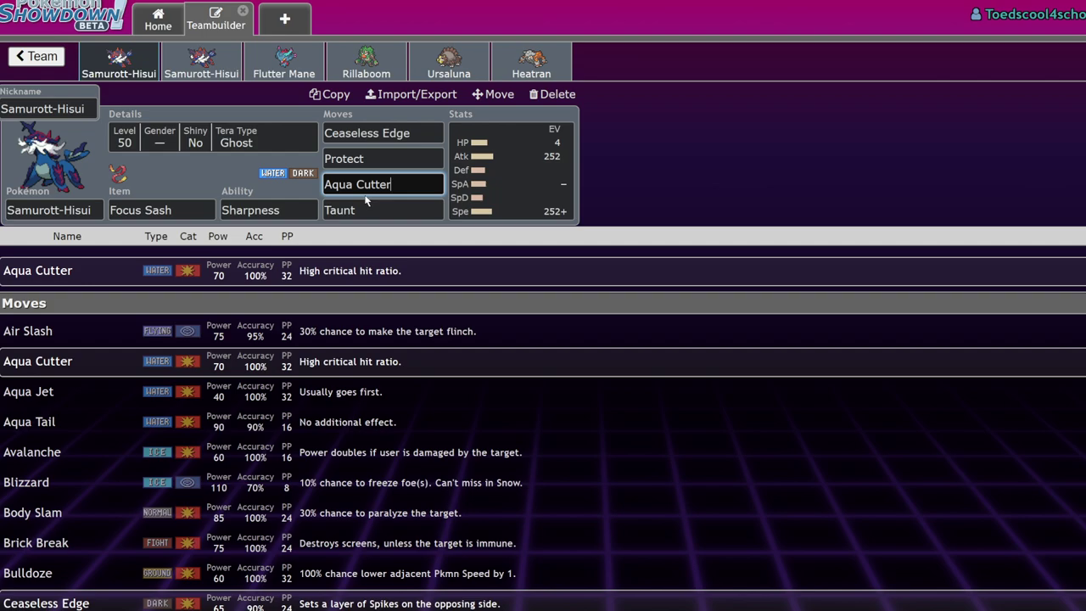
click(365, 134)
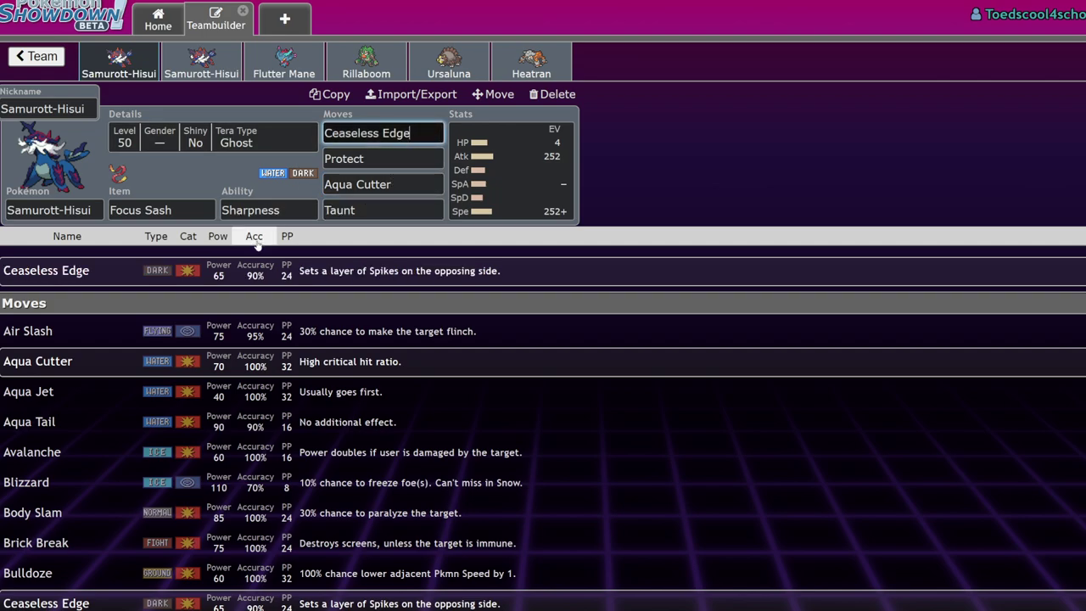
Replace Aqua Cutter with Razor Shell on the Focus Sash Samurott-Hisui, and check the new move's details and the EV spread.
click(422, 178)
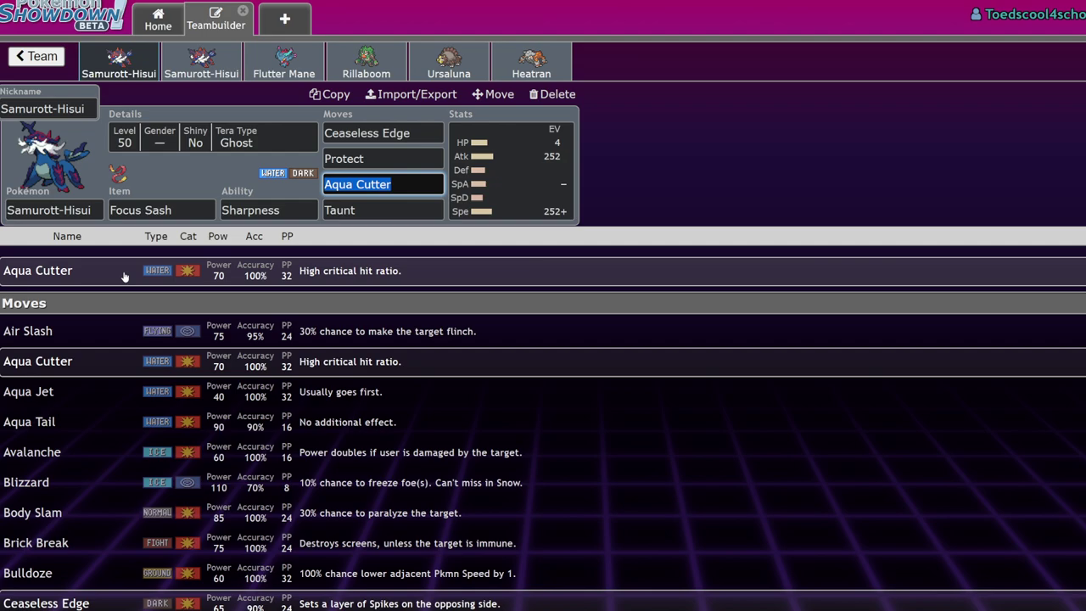
text(raz)
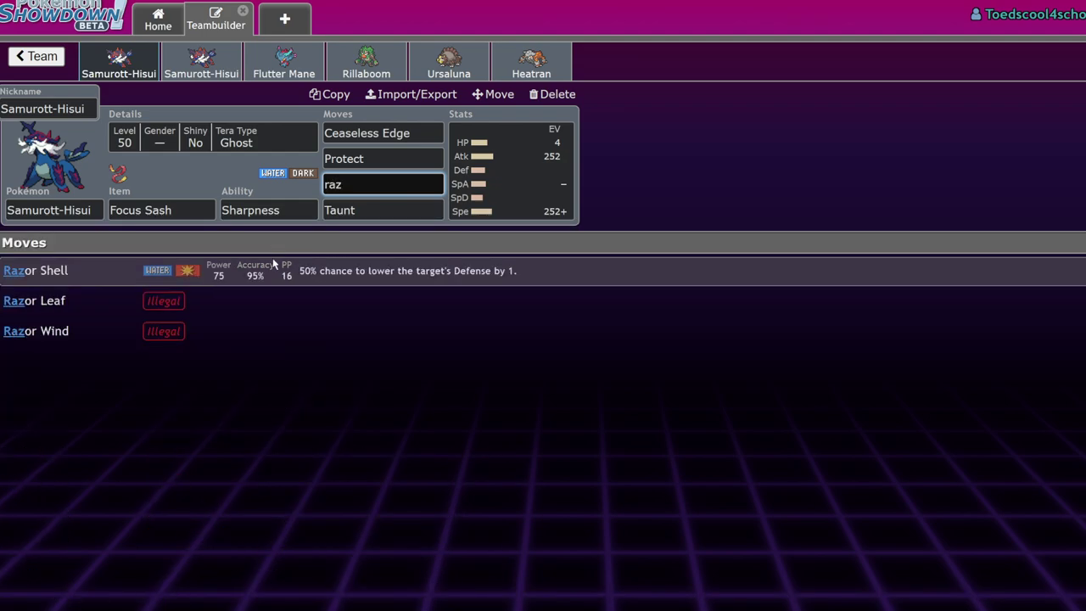
click(271, 271)
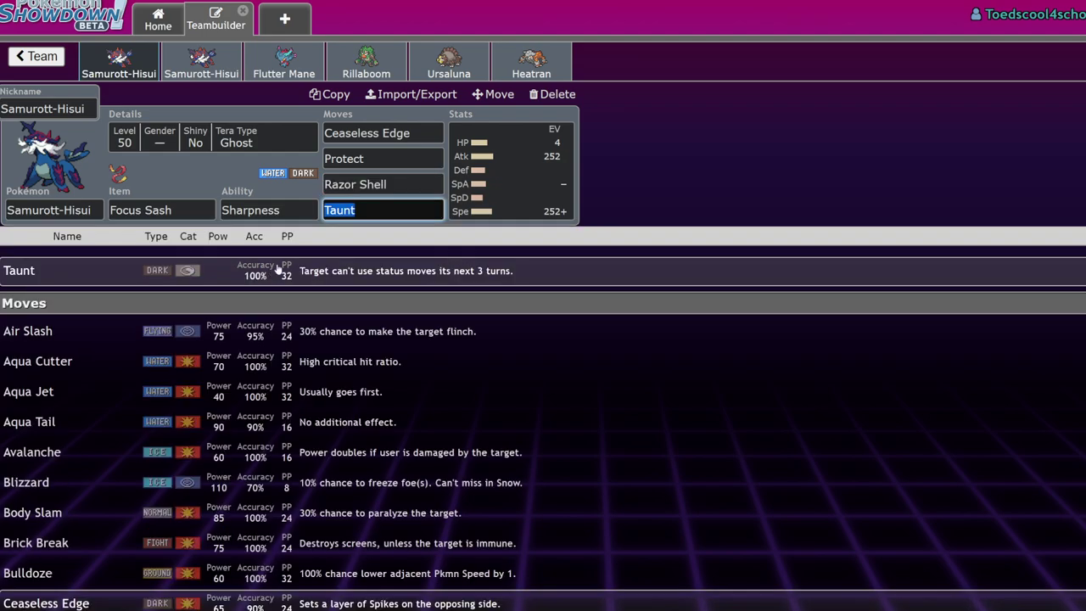
click(407, 187)
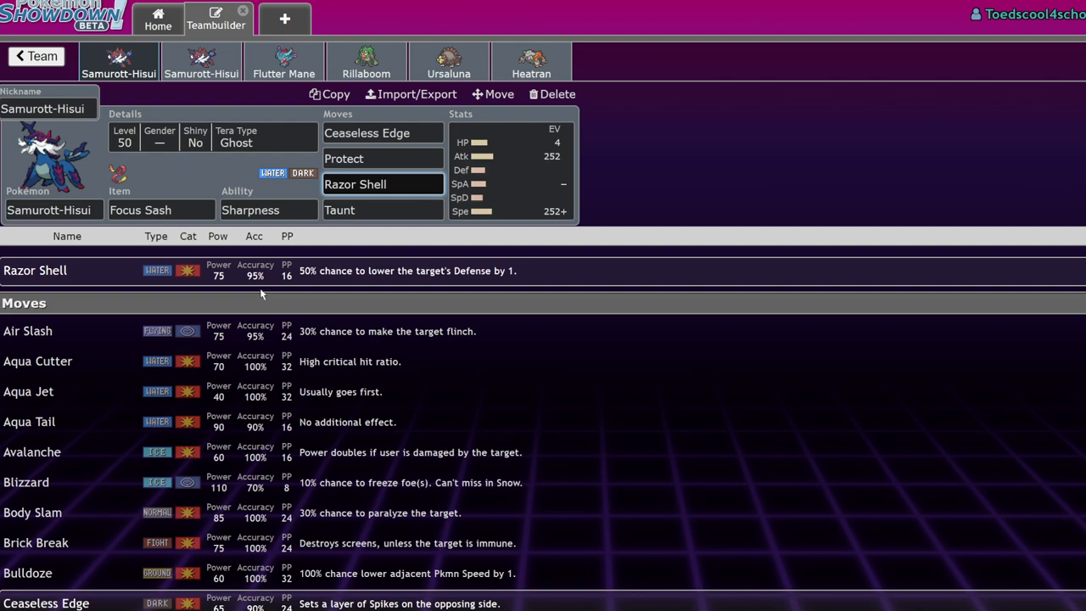
click(502, 174)
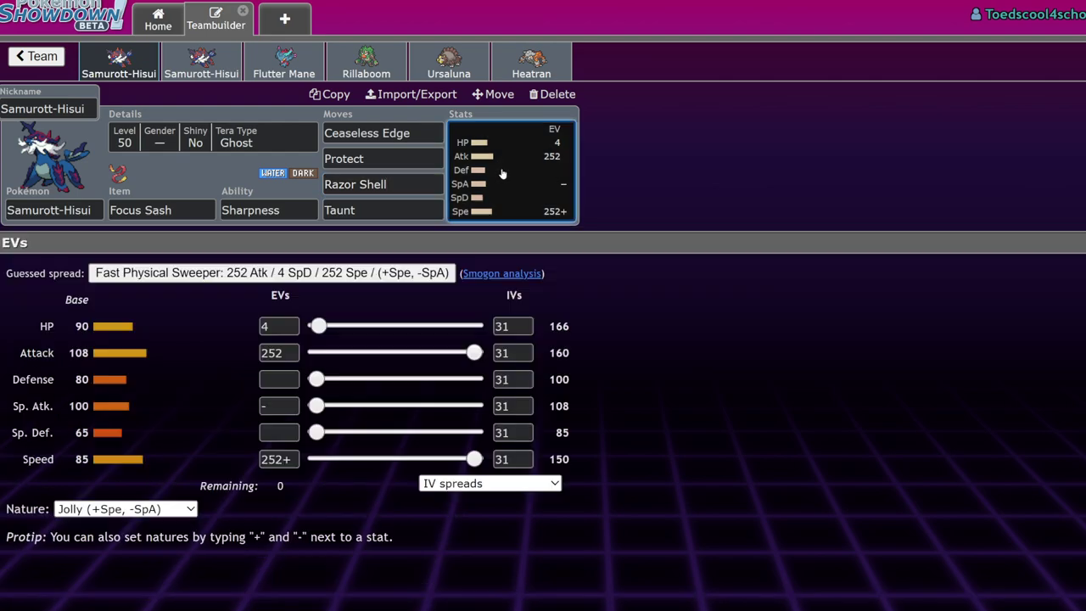
Swap Taunt for Sacred Sword in the Focus Sash Samurott-Hisui's fourth move slot.
click(382, 209)
click(414, 179)
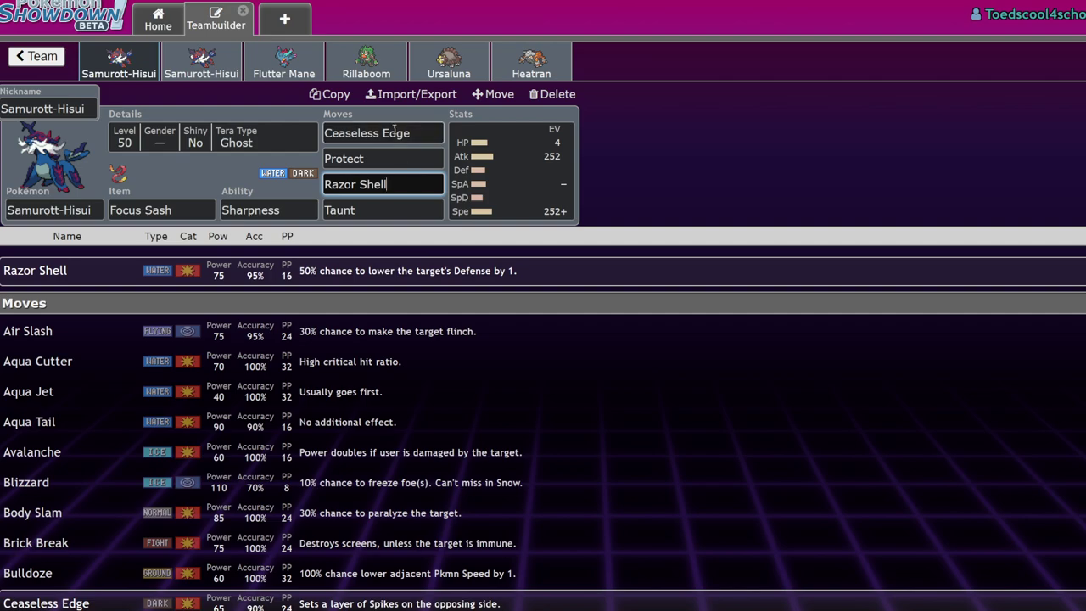
click(380, 210)
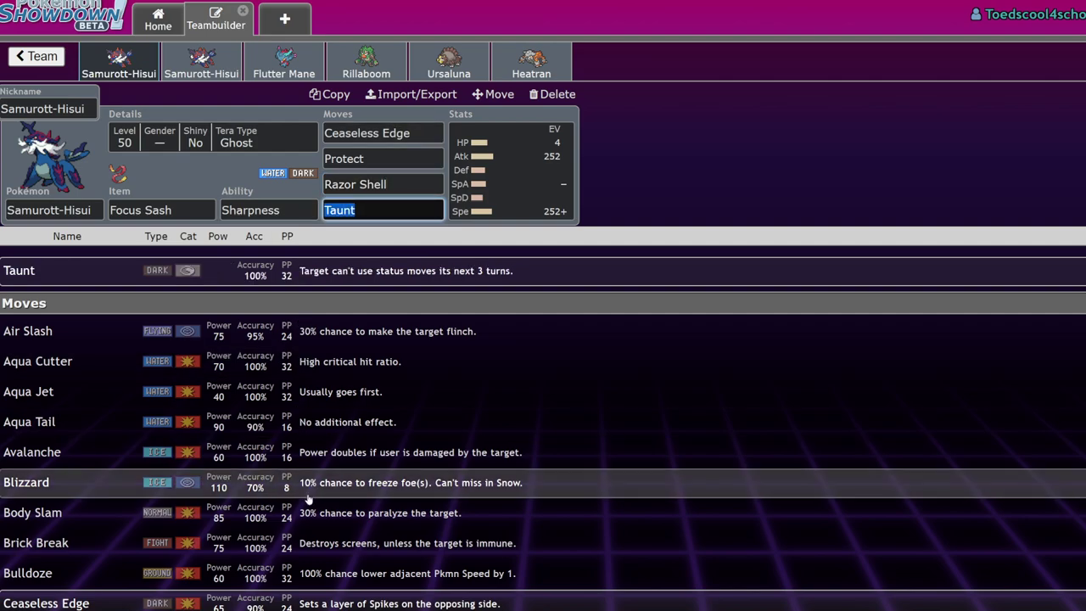
text(sac)
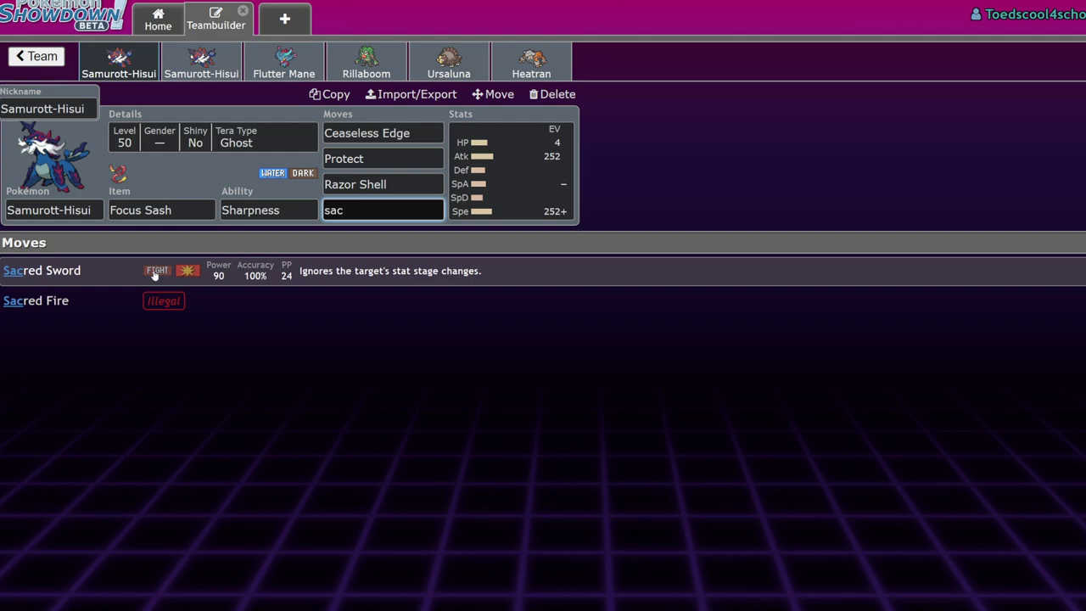
click(541, 179)
click(411, 214)
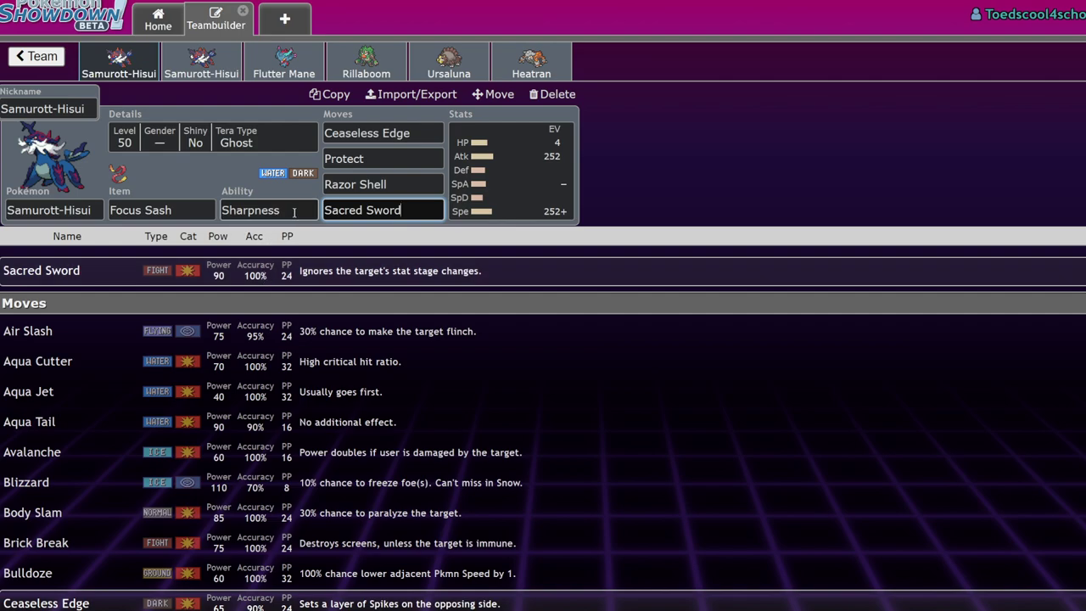
Review the Sharpness ability, the available moves, and the level and Tera Type details of the Focus Sash Samurott-Hisui.
click(259, 210)
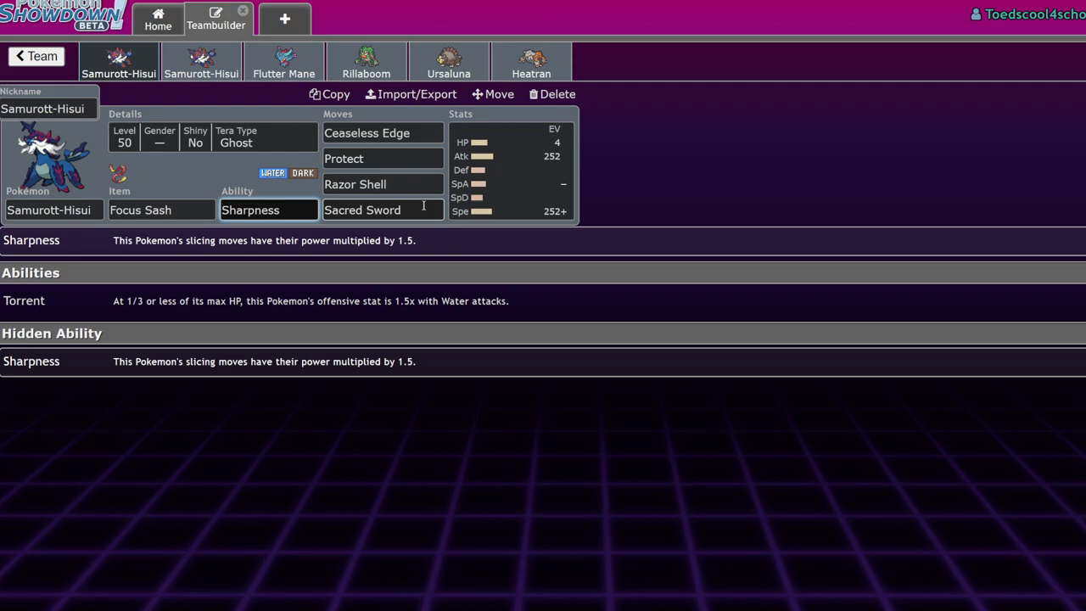
click(382, 210)
scroll(185, 465, down, 4)
scroll(185, 465, up, 5)
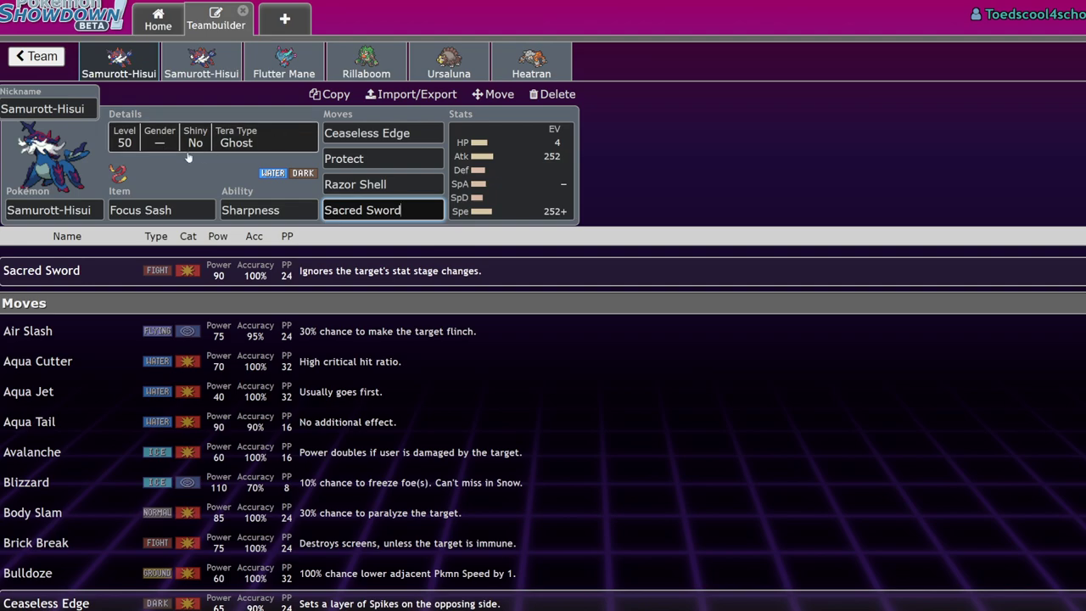
click(283, 168)
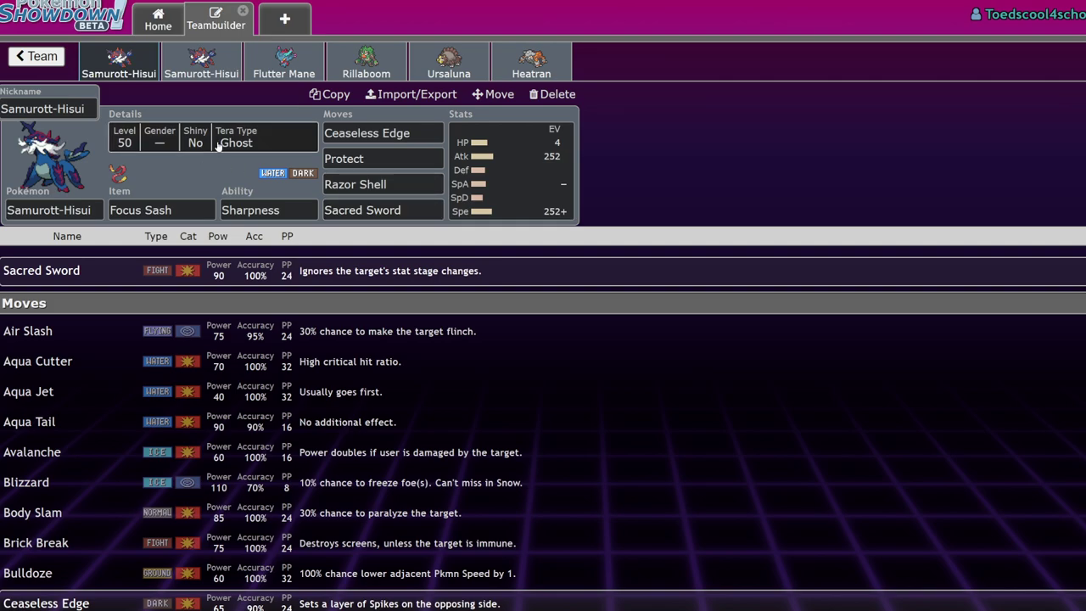
click(217, 146)
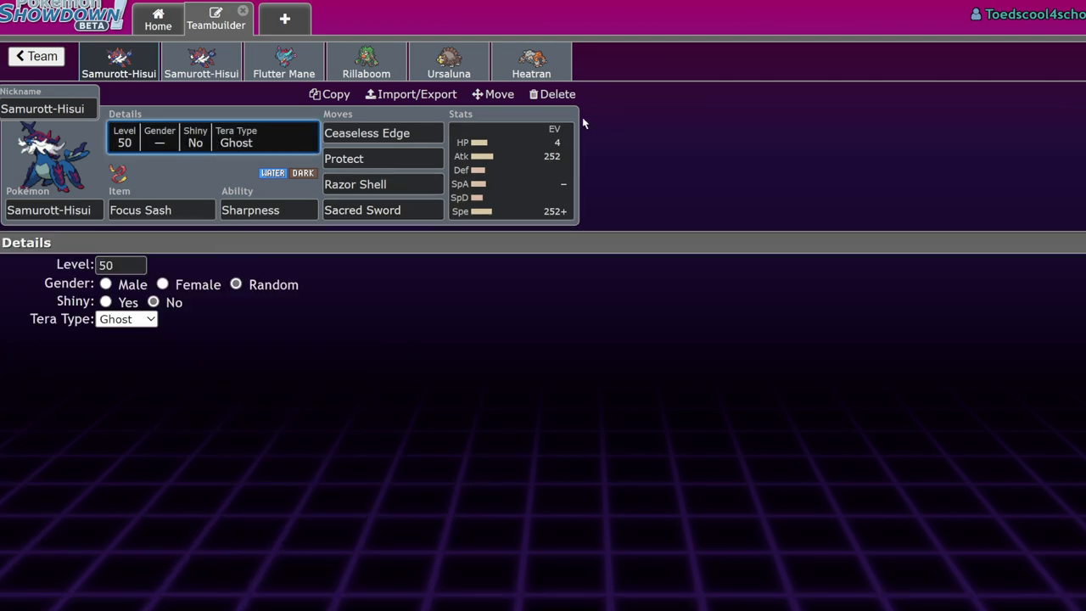
Show the Assault Vest Samurott-Hisui and examine its EV spread and resulting stats.
click(203, 69)
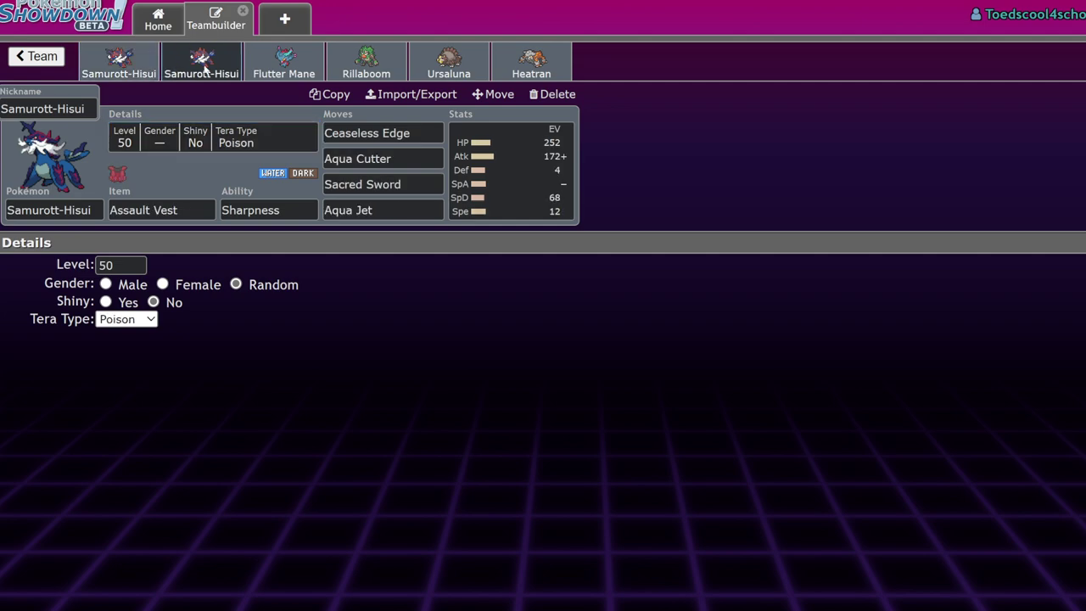
click(540, 179)
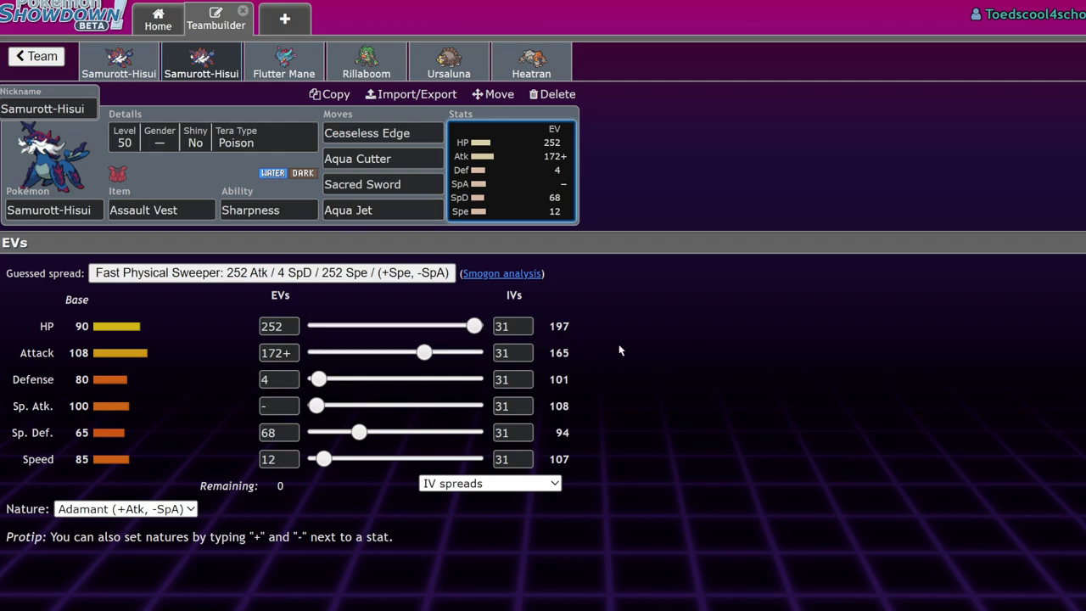
drag(425, 353, 424, 352)
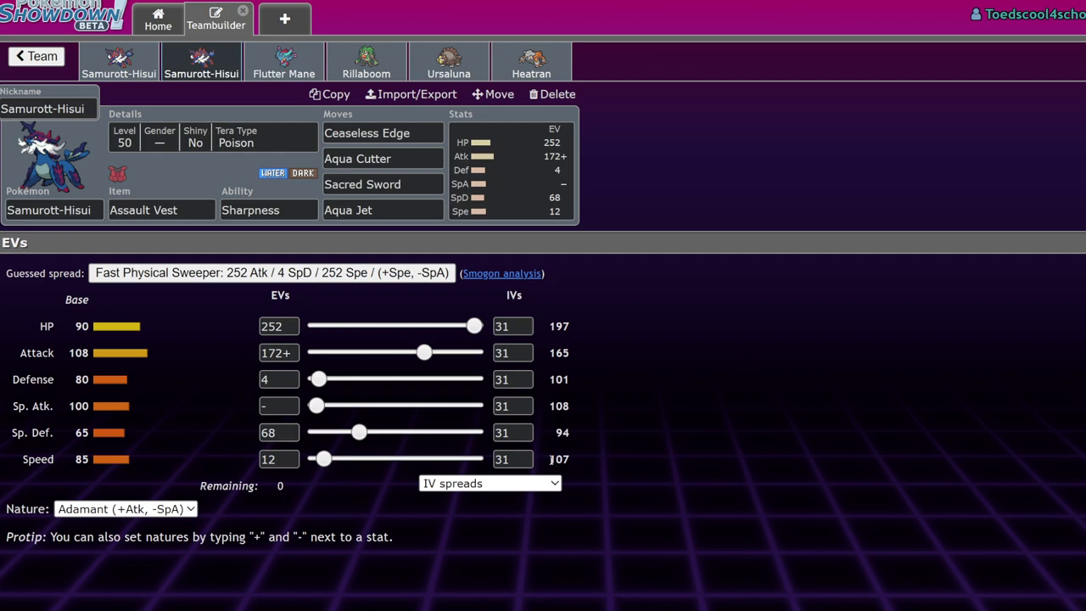
Remove the Special Defense EVs from the Assault Vest Samurott-Hisui and compare its stats with the Focus Sash set.
drag(551, 459, 582, 461)
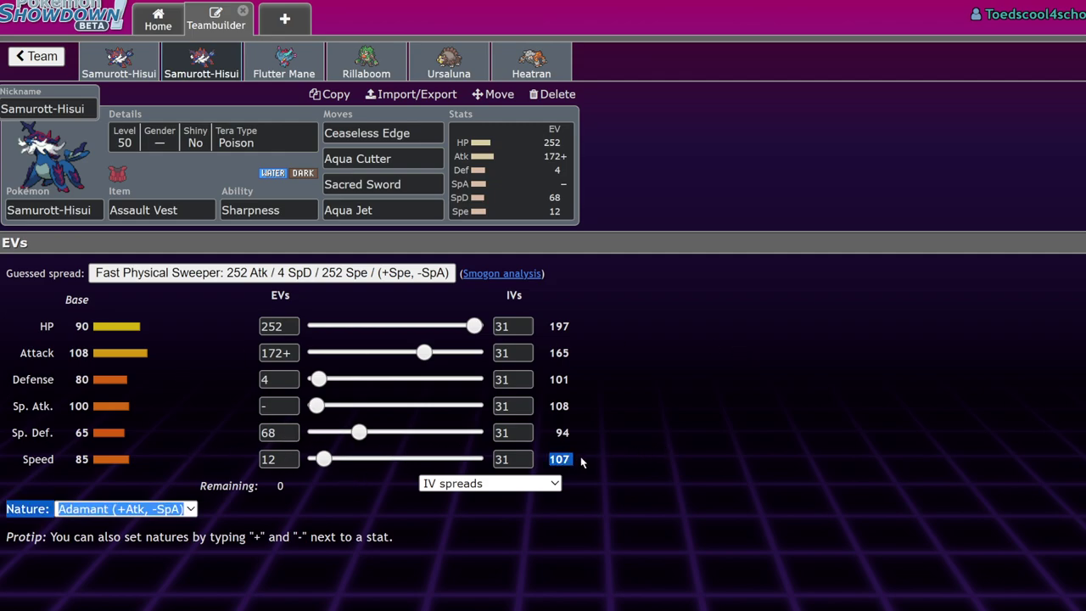
click(866, 407)
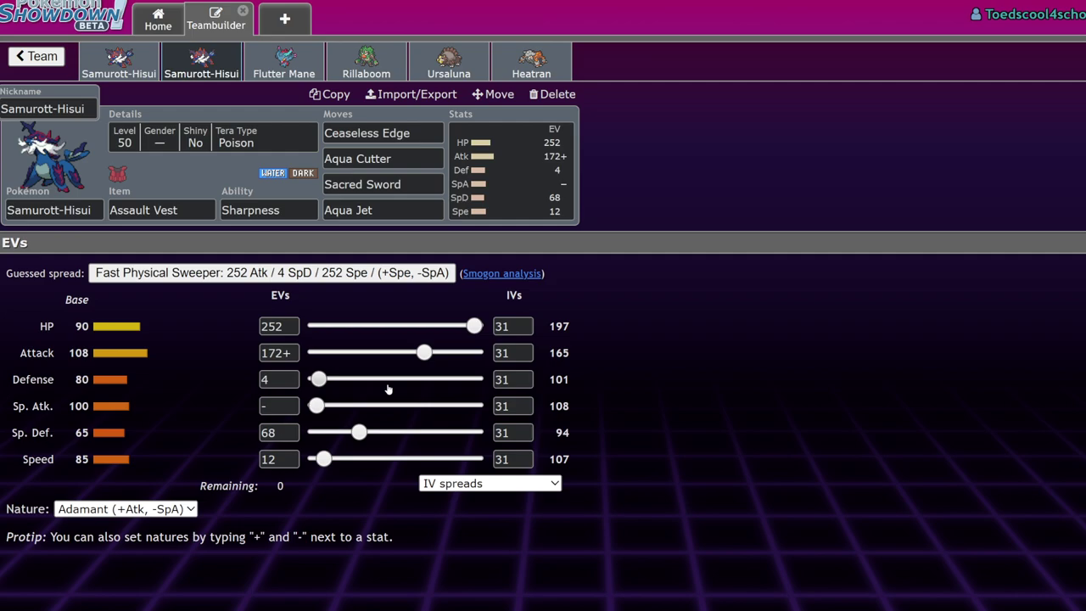
drag(359, 433, 316, 433)
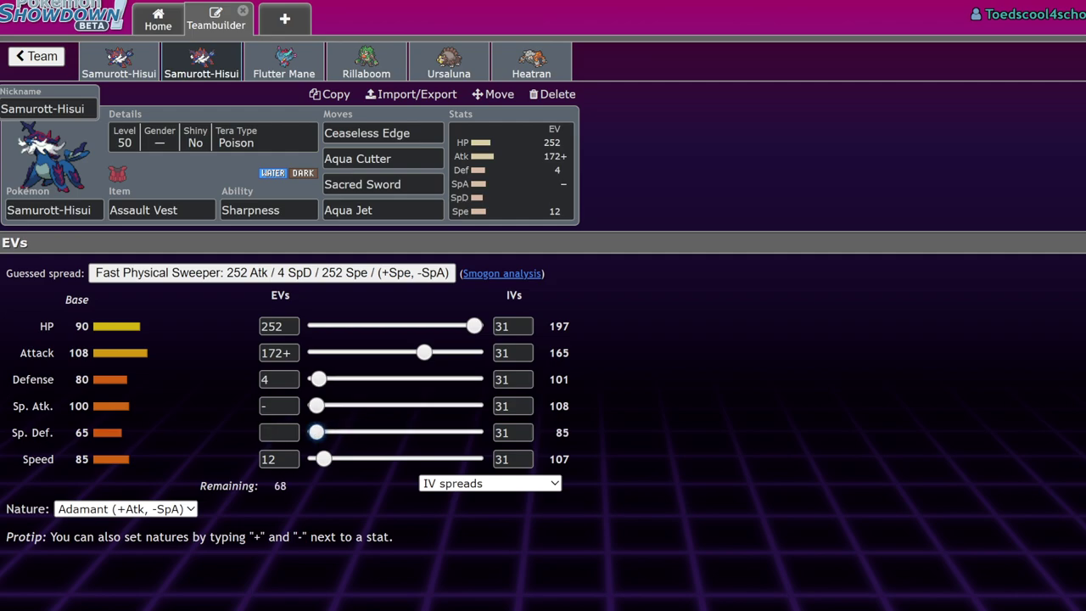
click(382, 64)
click(118, 68)
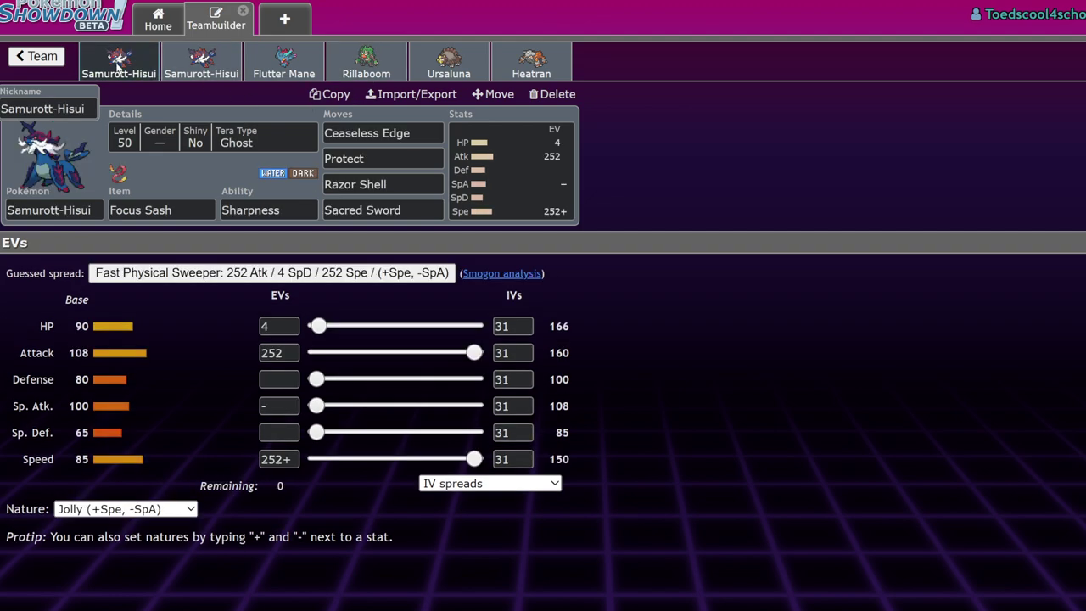
click(366, 64)
mouse_move(315, 453)
mouse_down()
mouse_move(369, 454)
mouse_move(315, 454)
mouse_up()
click(119, 65)
click(201, 65)
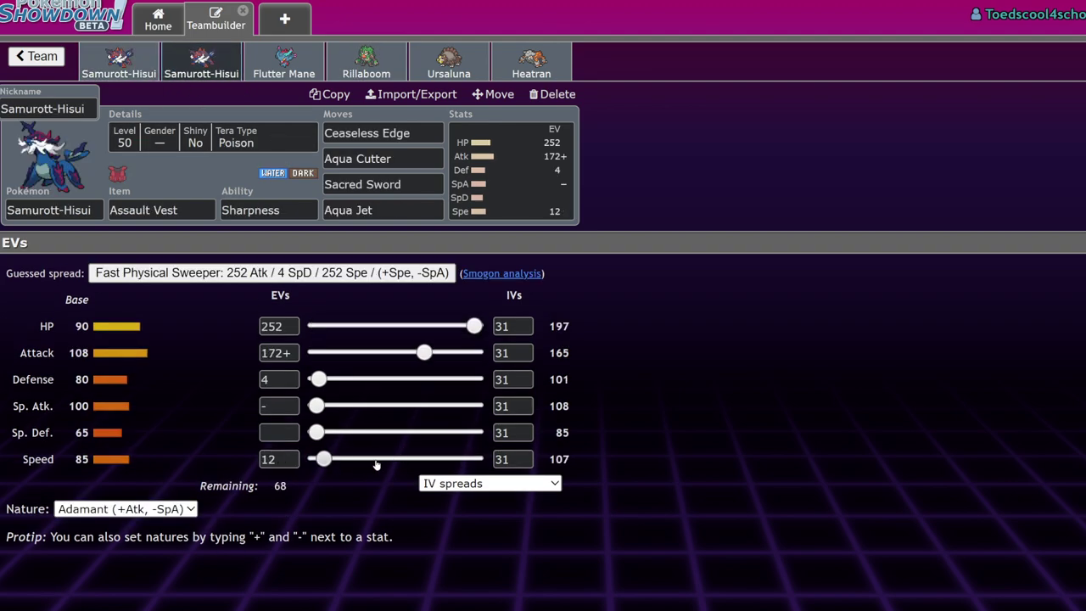
Try 76 Speed and 4 Special Defense EVs on the Assault Vest Samurott-Hisui, and restore 12 Speed and 68 Special Defense.
drag(323, 459, 364, 458)
click(318, 433)
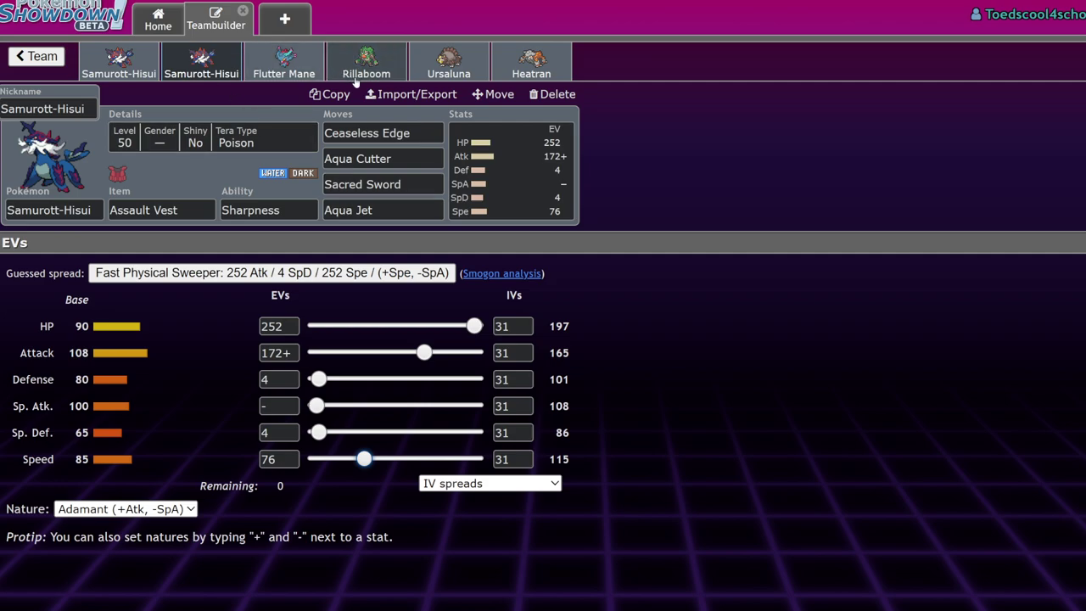
drag(364, 459, 359, 432)
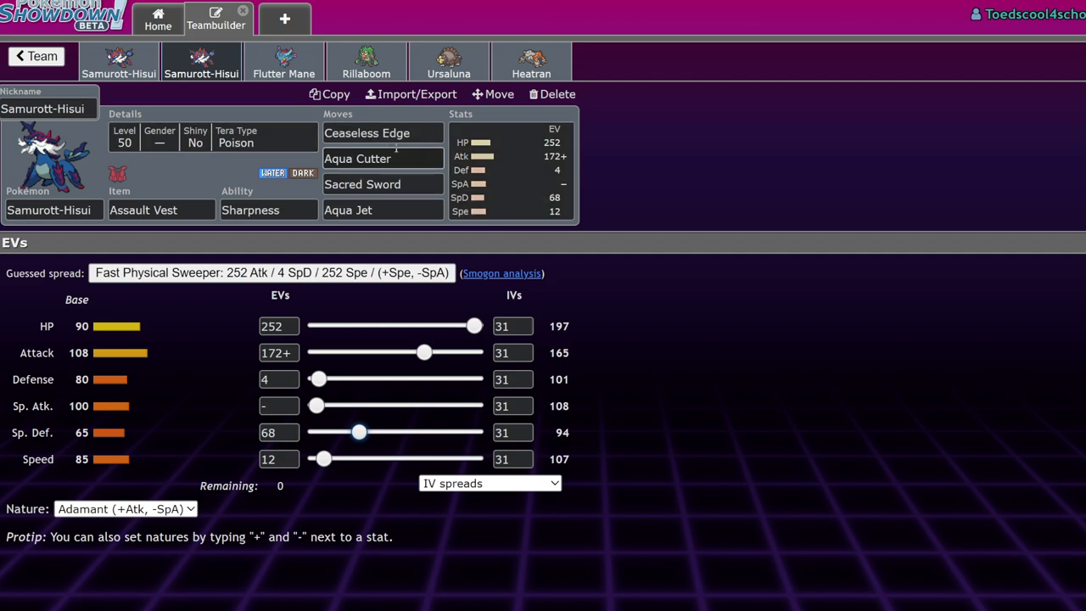
Check the details of Ceaseless Edge and Aqua Cutter and the EV spread on the Assault Vest Samurott-Hisui.
click(418, 128)
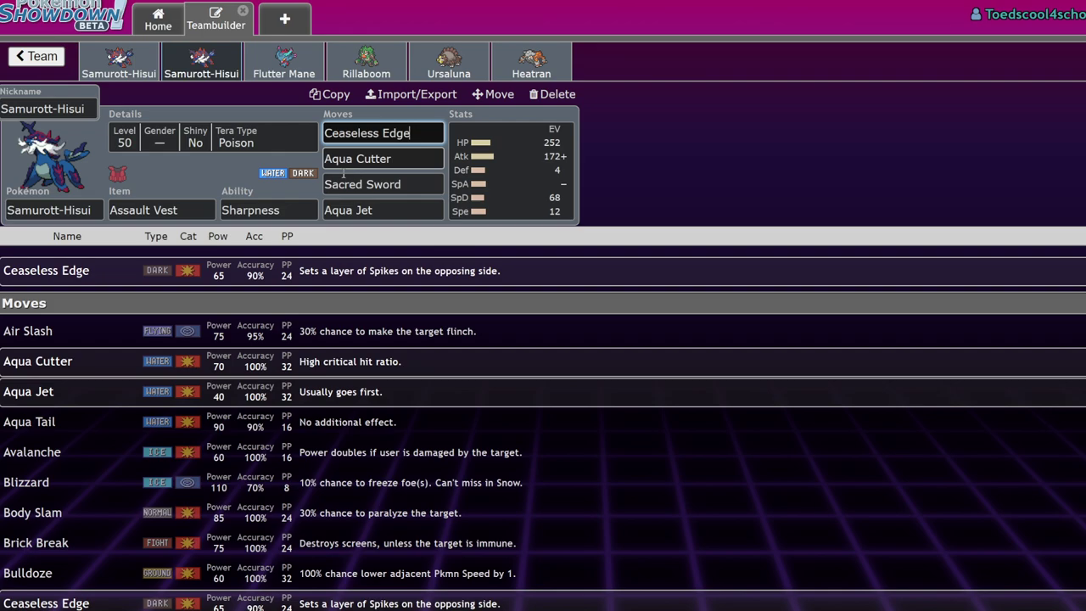
click(417, 156)
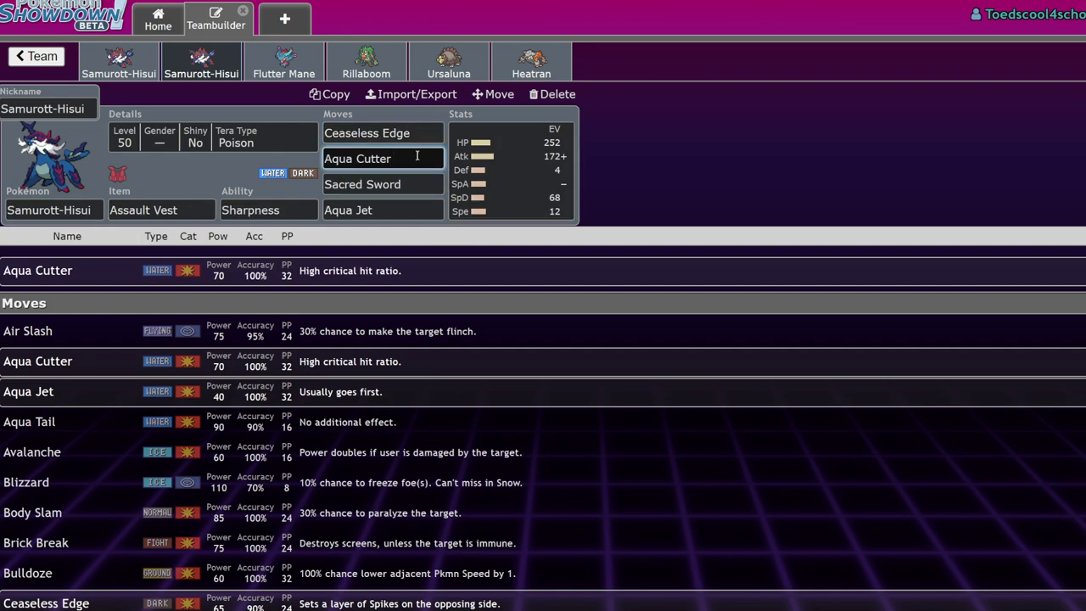
click(537, 195)
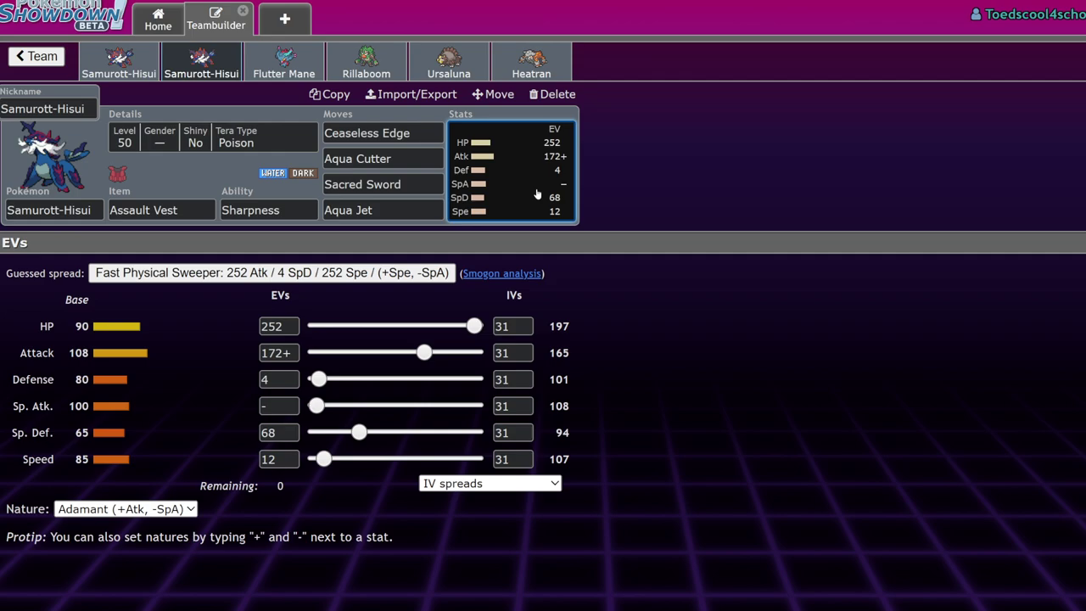
Review Sacred Sword and Aqua Jet on the Assault Vest Samurott-Hisui and look through its list of available moves.
click(410, 178)
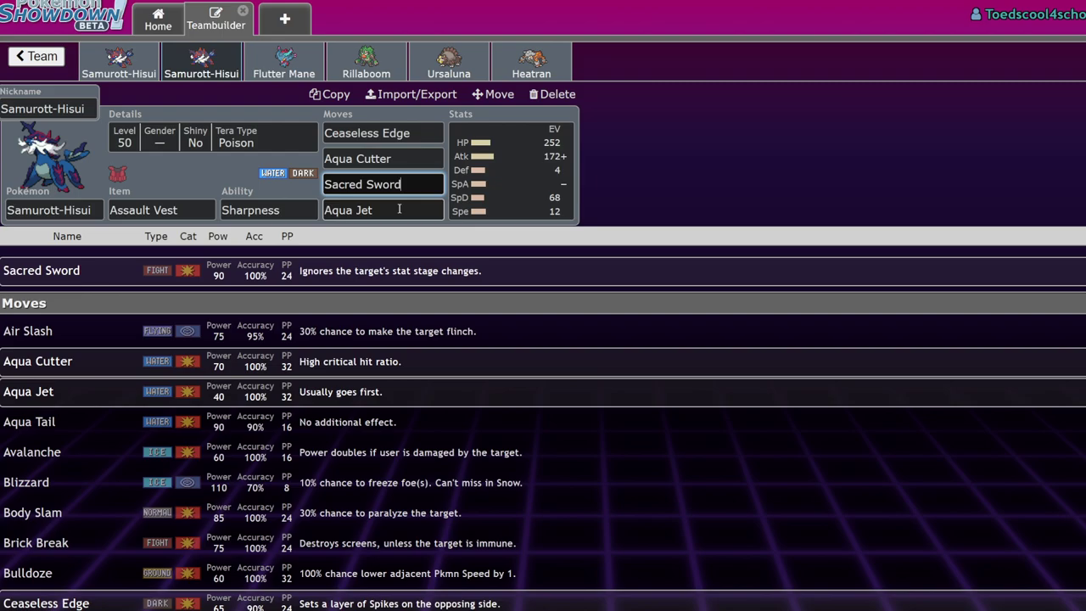
click(402, 210)
scroll(255, 384, down, 3)
scroll(255, 383, down, 3)
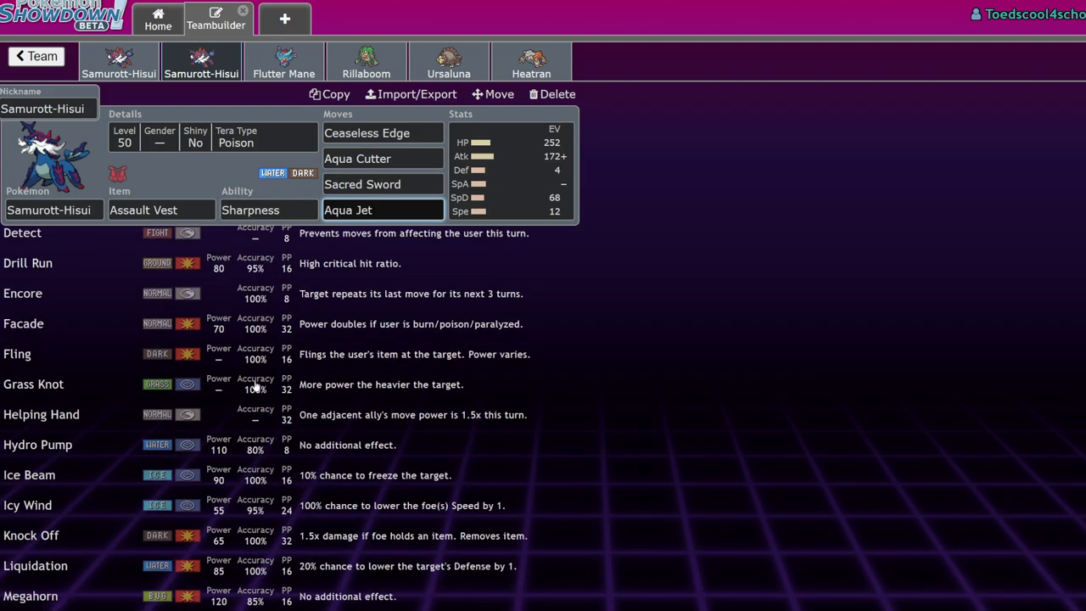
scroll(254, 374, down, 2)
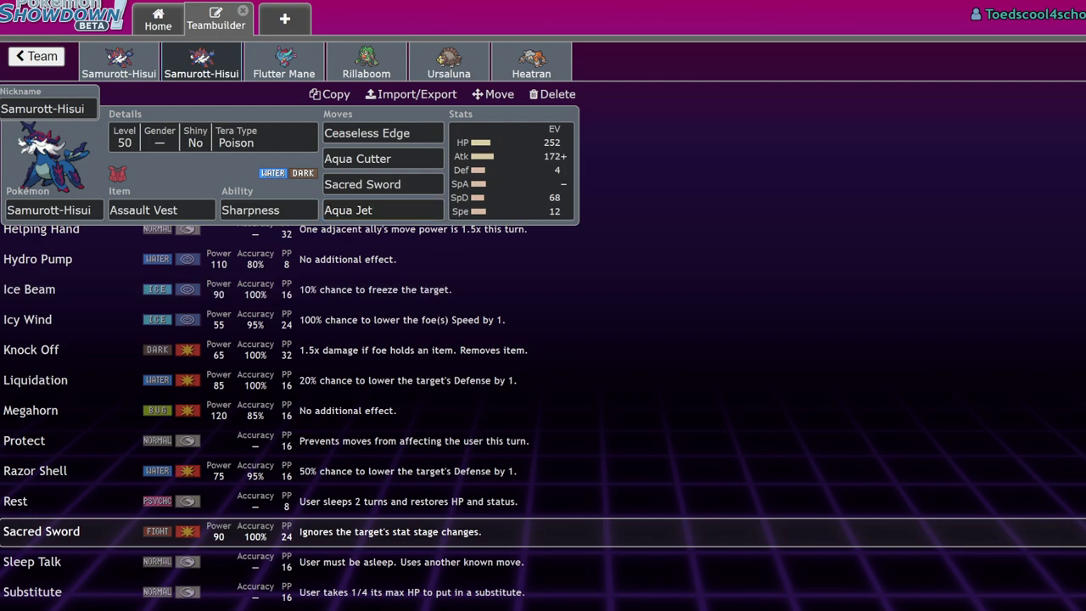
click(382, 209)
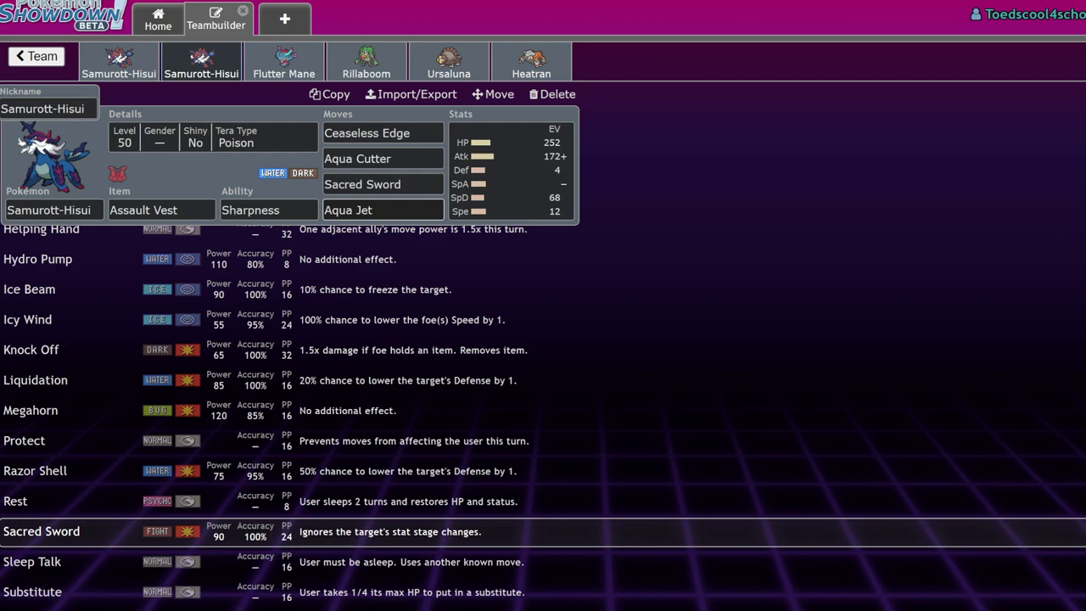
click(413, 186)
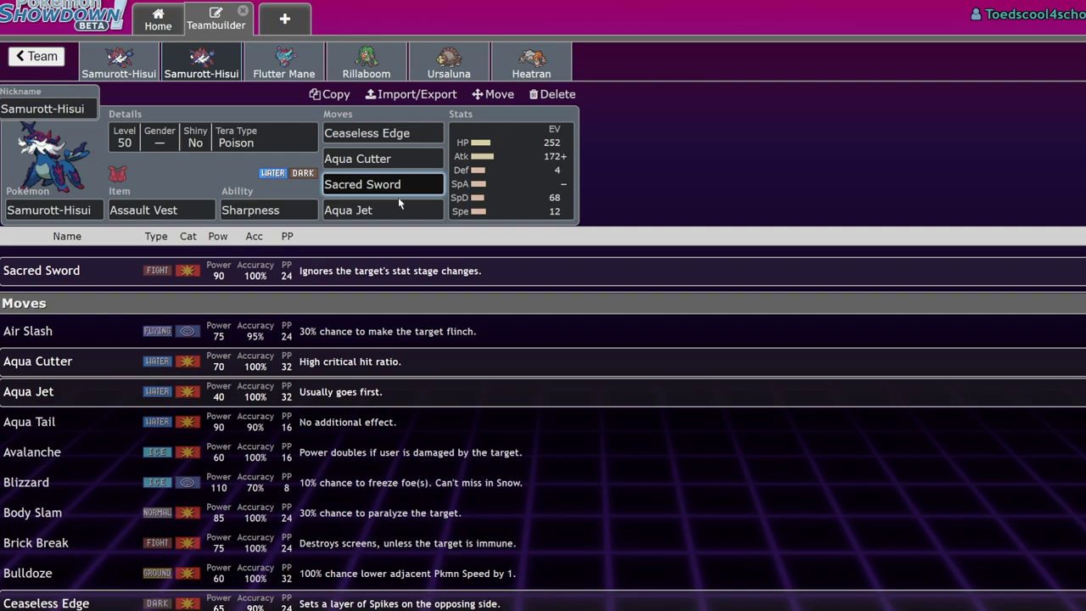
click(398, 201)
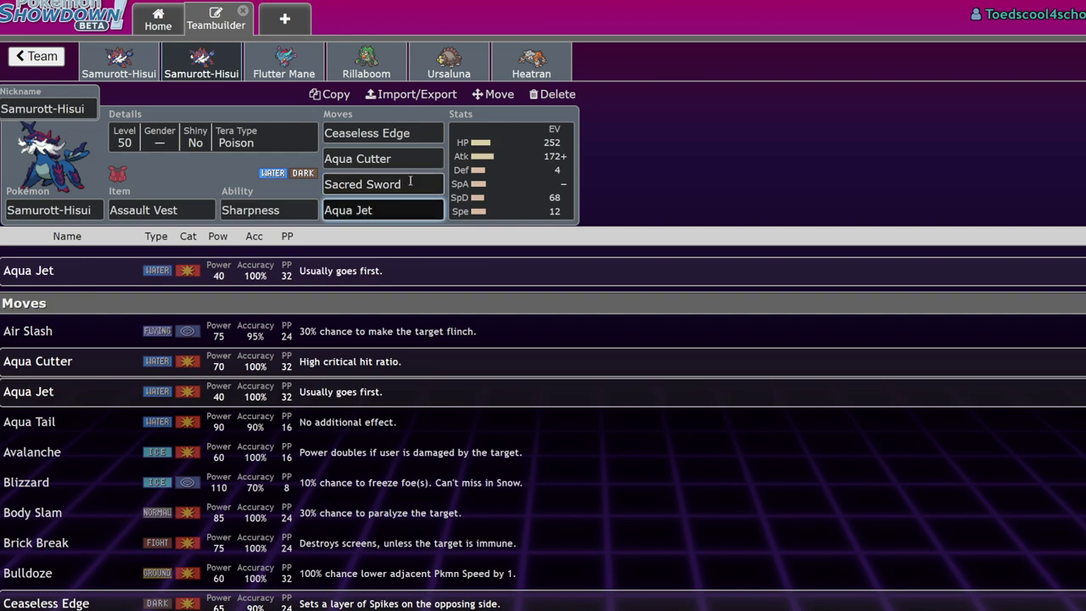
Replace Sacred Sword with Icy Wind in the Assault Vest Samurott-Hisui's third move slot.
click(410, 182)
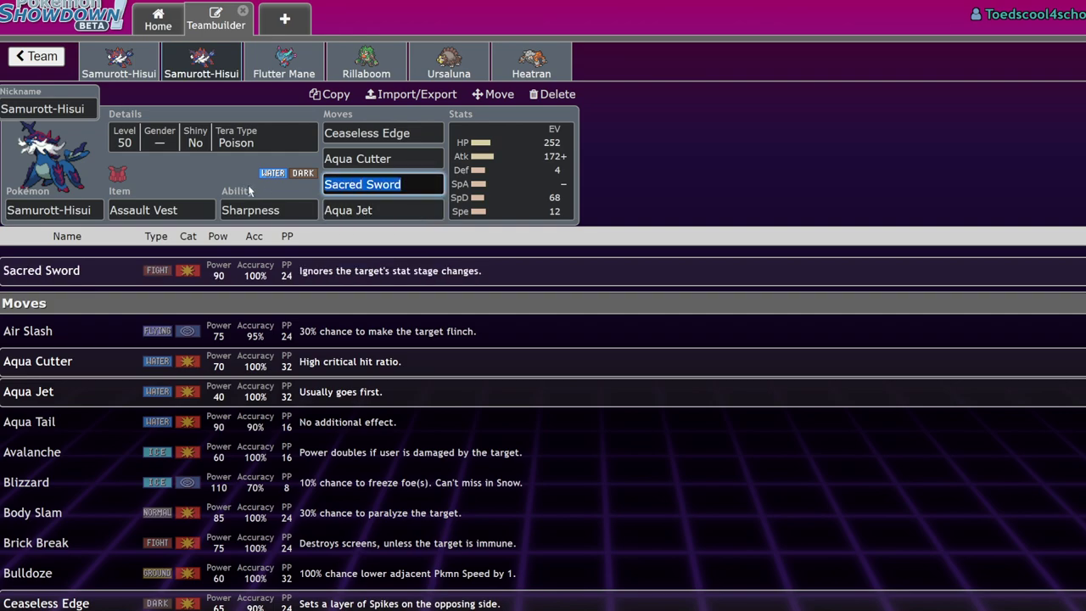
text(icy)
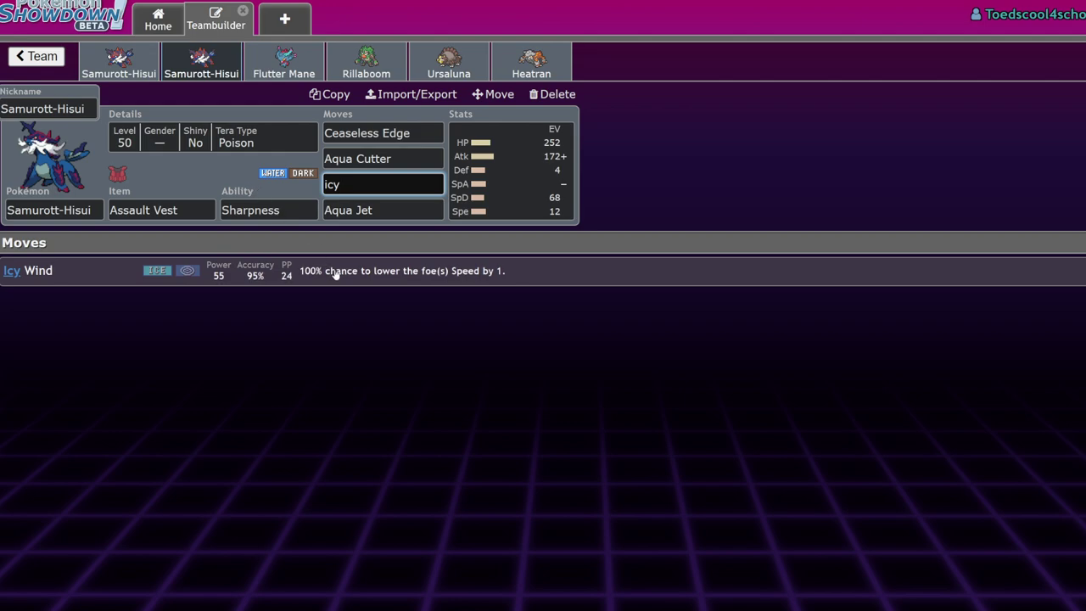
key(Return)
key(Return)
click(432, 183)
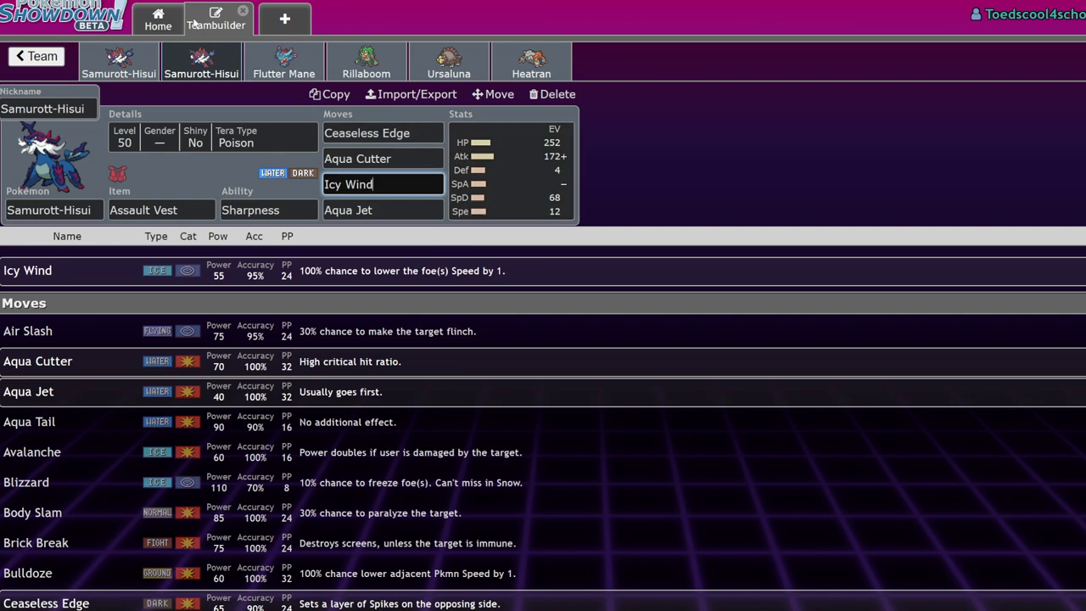
Compare the Assault Vest Samurott-Hisui with Flutter Mane and look through Flutter Mane's available moves.
click(285, 61)
click(211, 63)
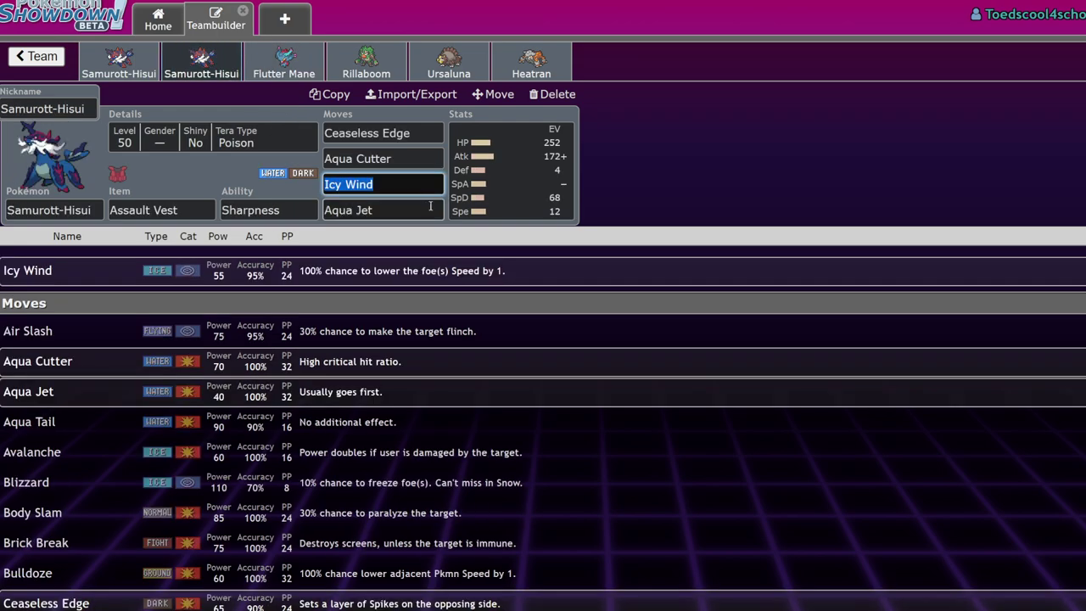
click(286, 66)
click(202, 60)
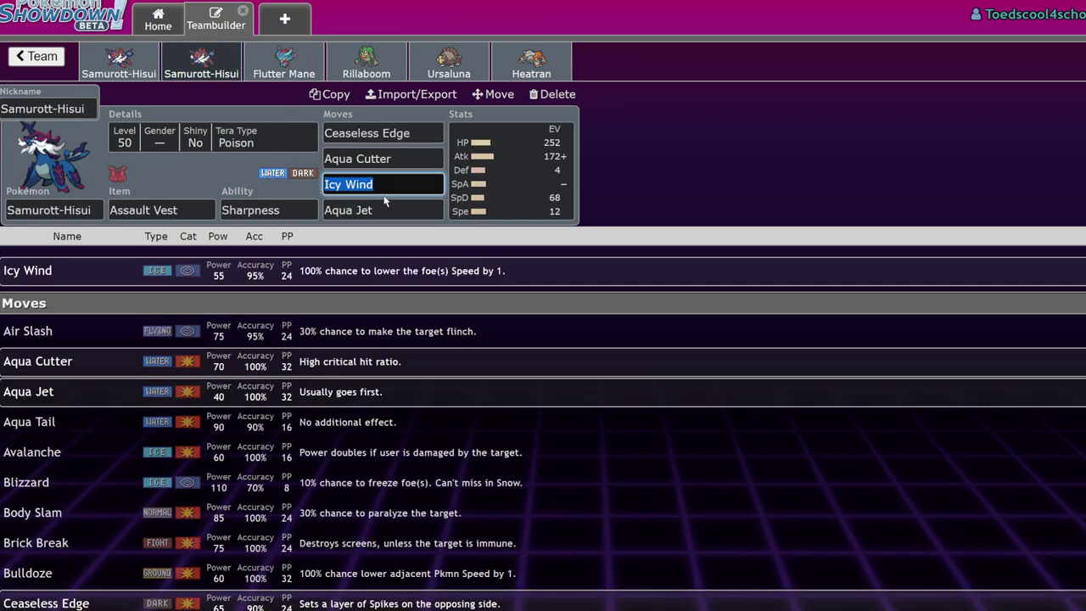
click(271, 62)
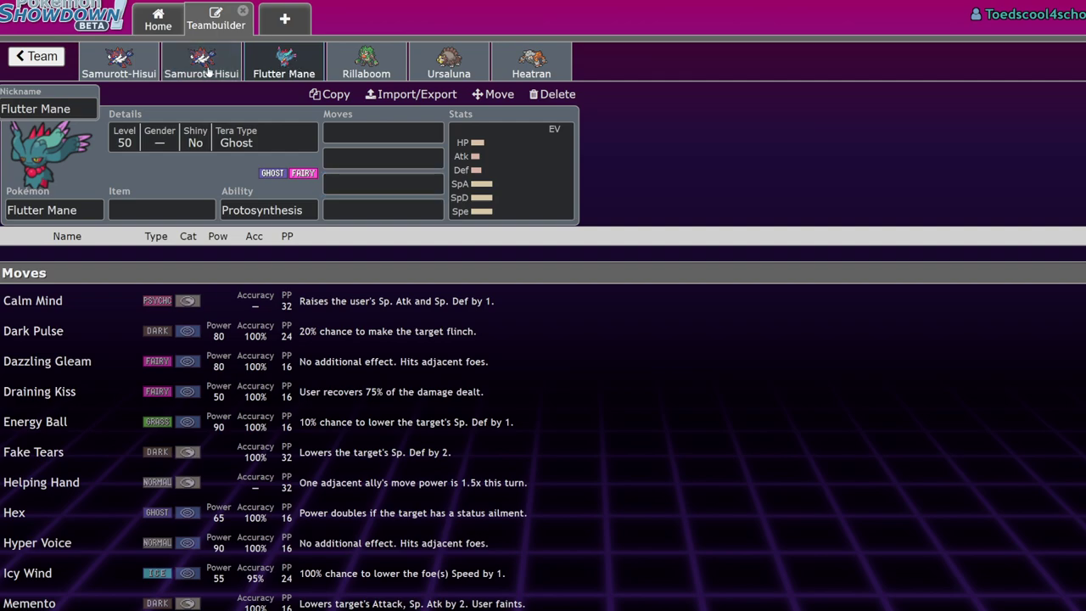
click(208, 73)
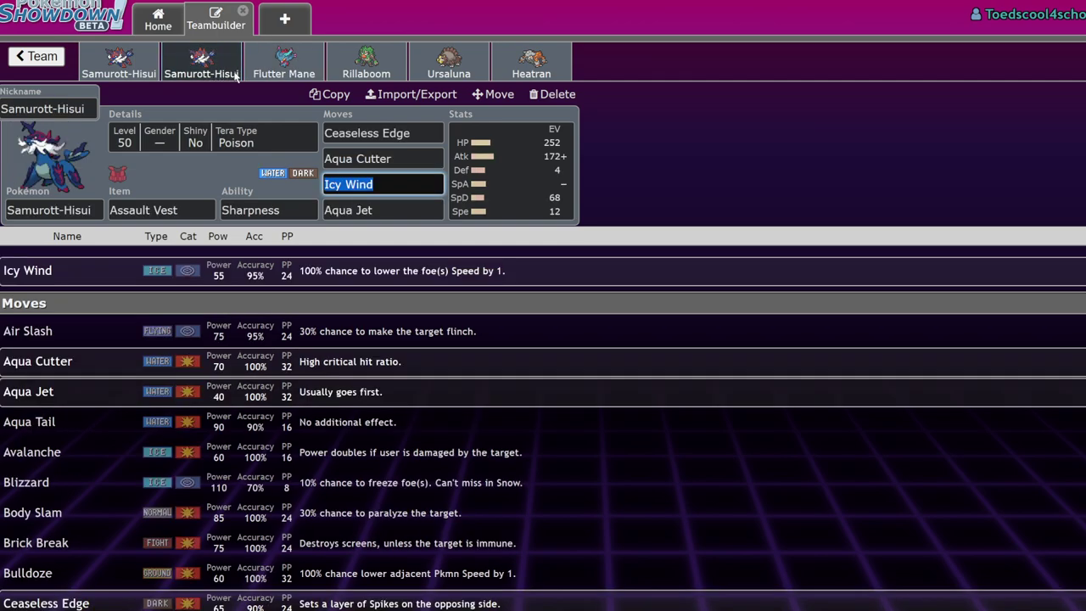
click(286, 68)
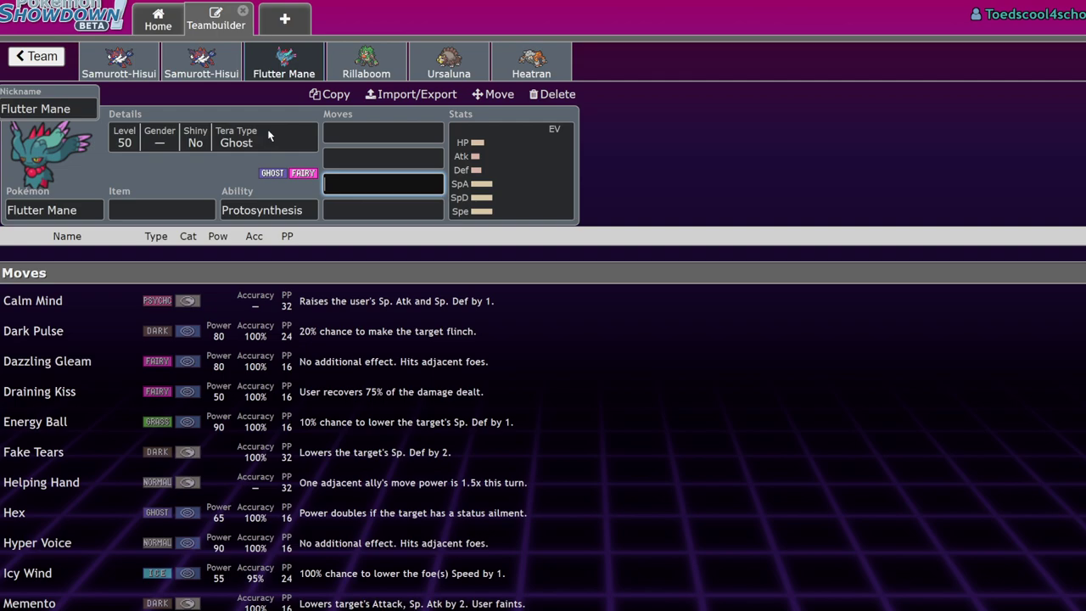
scroll(207, 519, down, 2)
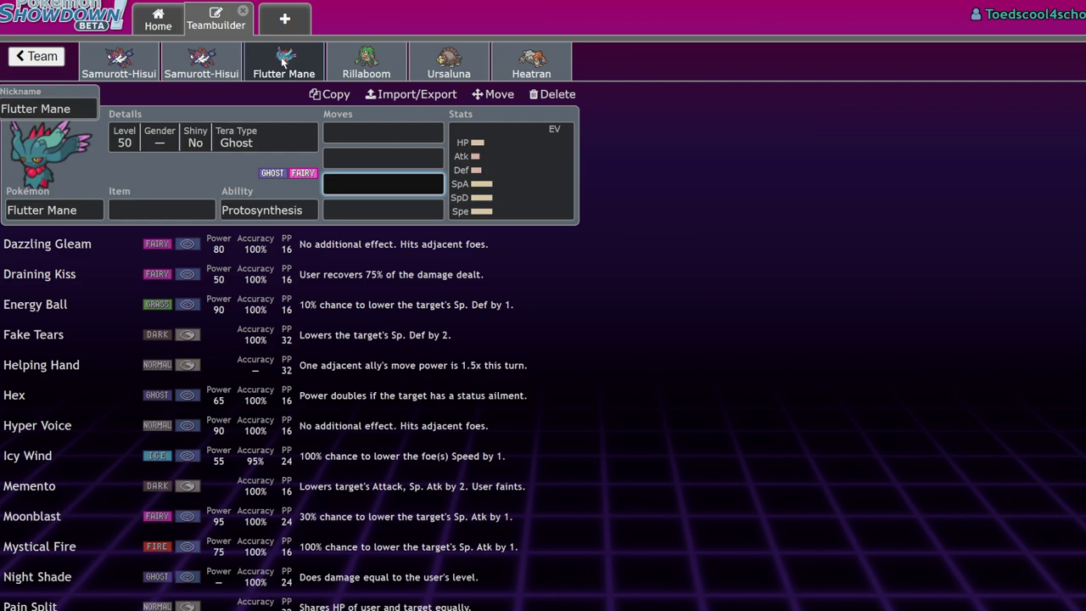
Give Flutter Mane the Choice Specs as its held item.
click(169, 209)
text(ch)
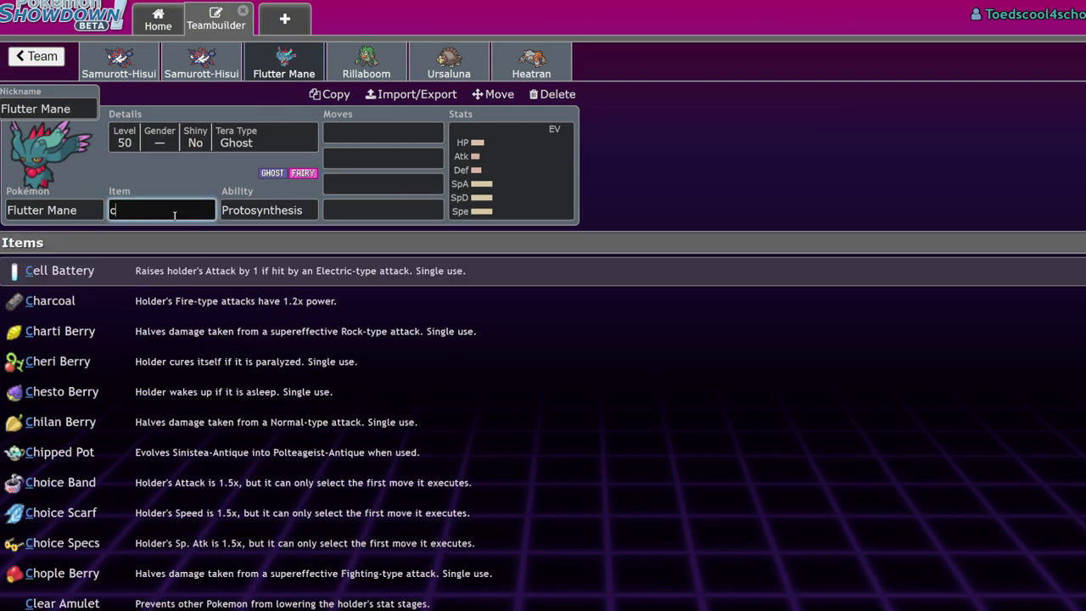
click(178, 514)
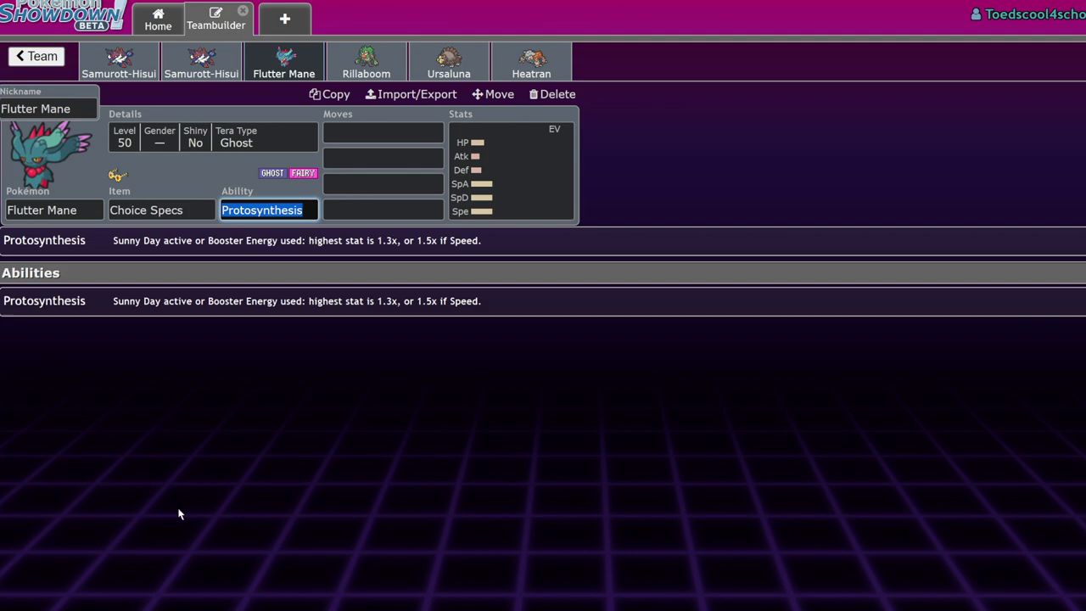
click(501, 164)
Set Flutter Mane's held item to Pixie Plate.
click(162, 209)
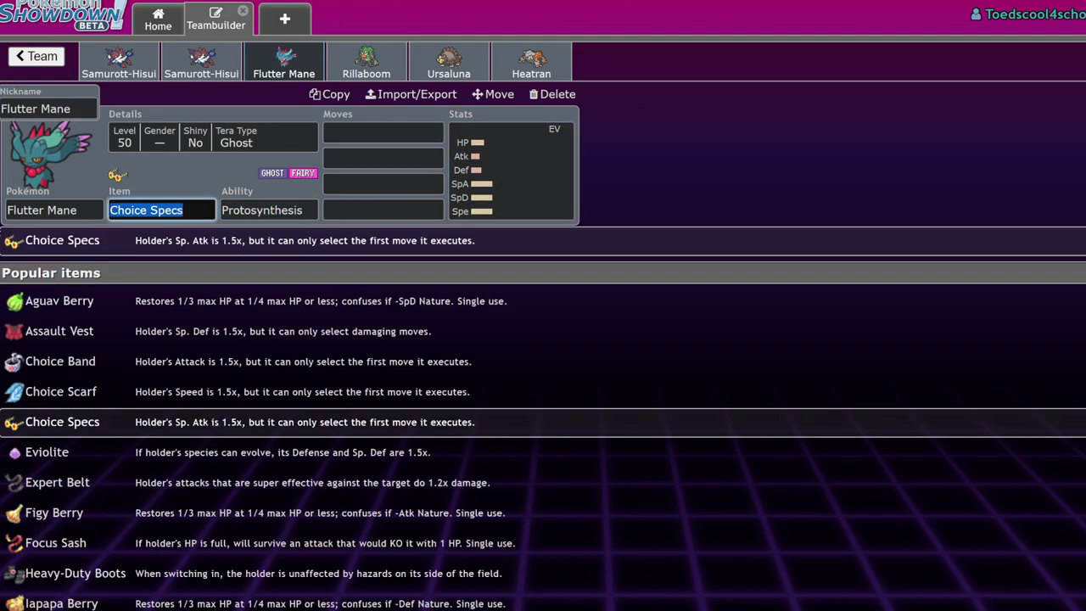
text(pi)
click(138, 269)
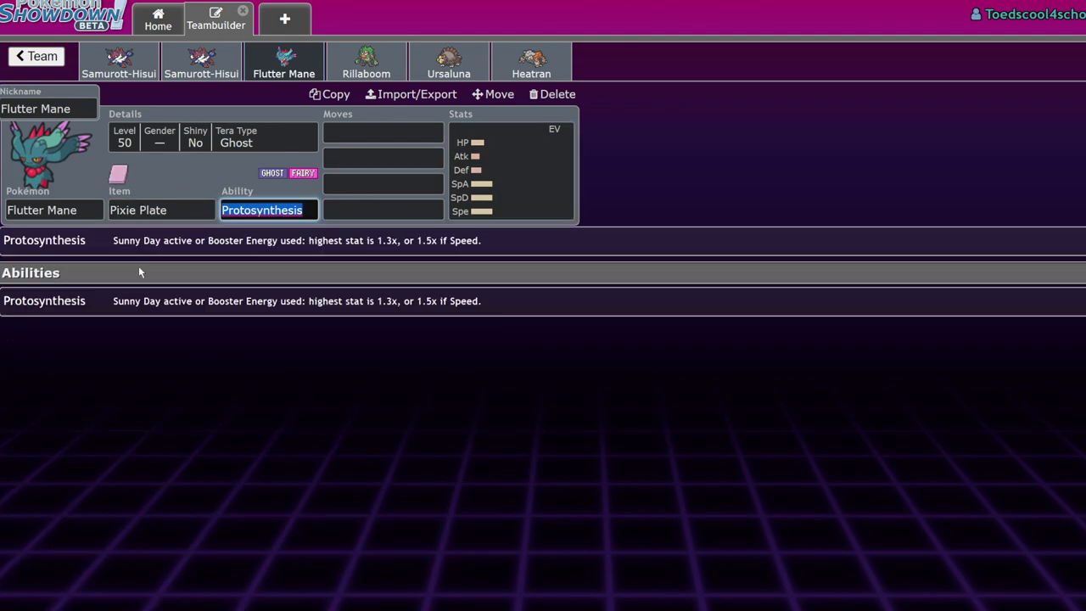
Review the Assault Vest Samurott-Hisui set alongside the Pixie Plate Flutter Mane.
click(220, 73)
click(280, 73)
click(204, 68)
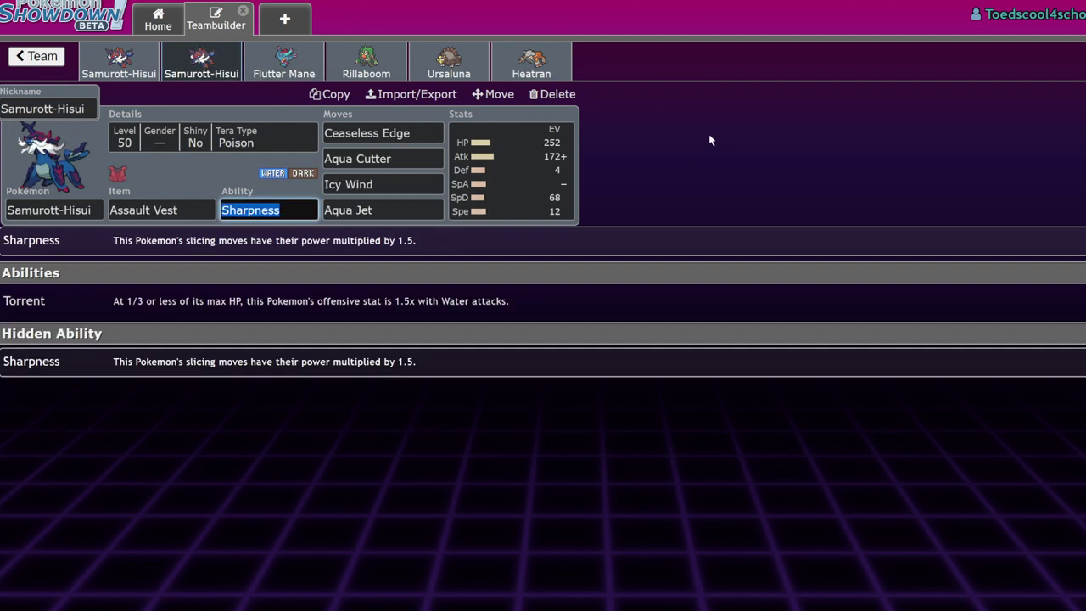
click(285, 63)
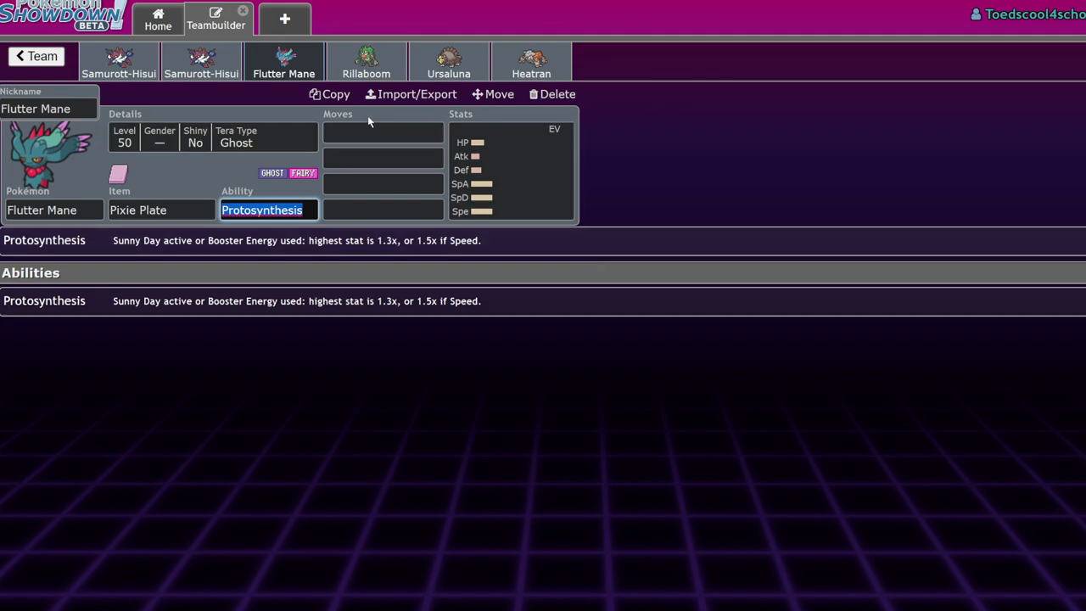
Set Rillaboom's ability to Grassy Surge and view it alongside the Assault Vest Samurott-Hisui.
click(367, 67)
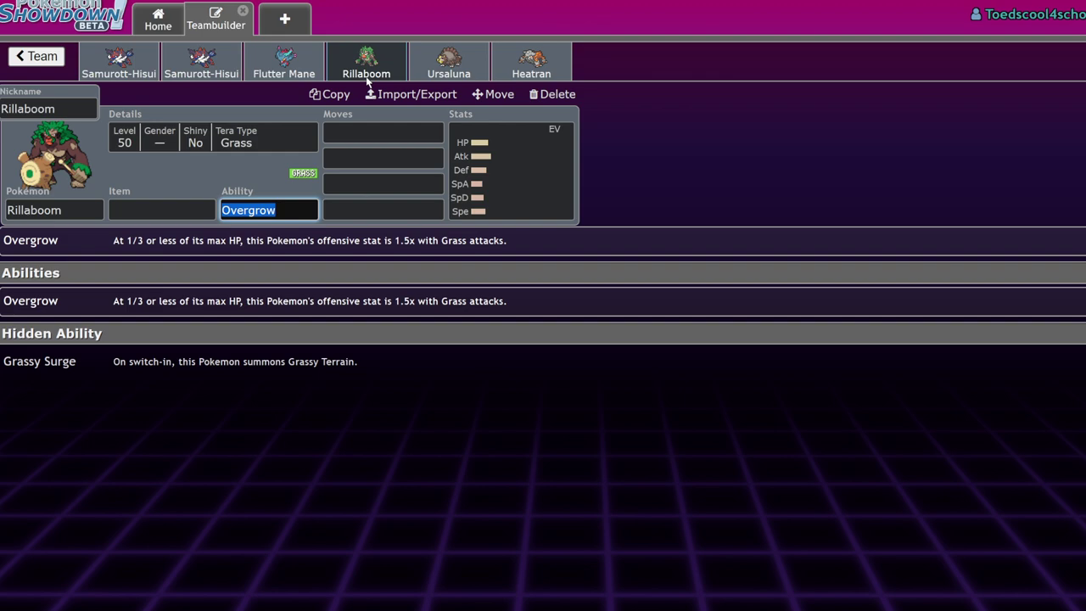
click(121, 376)
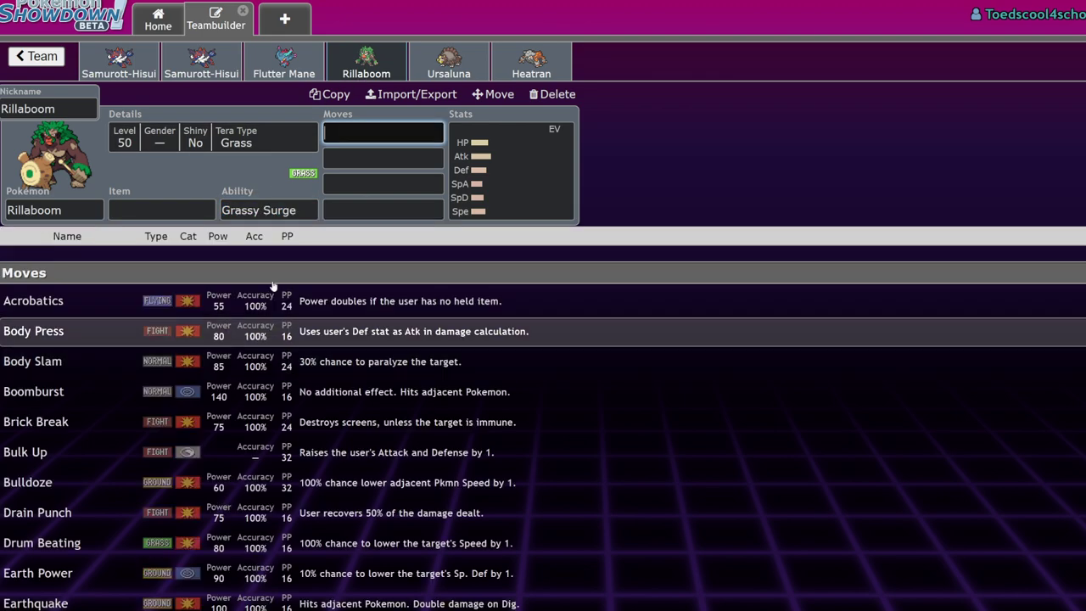
click(201, 61)
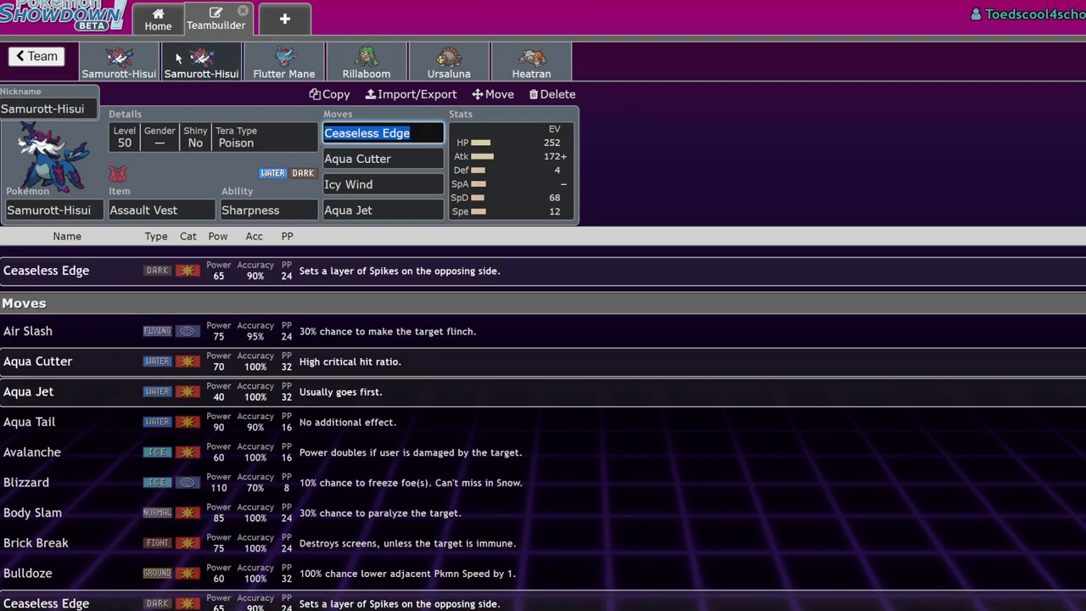
click(366, 61)
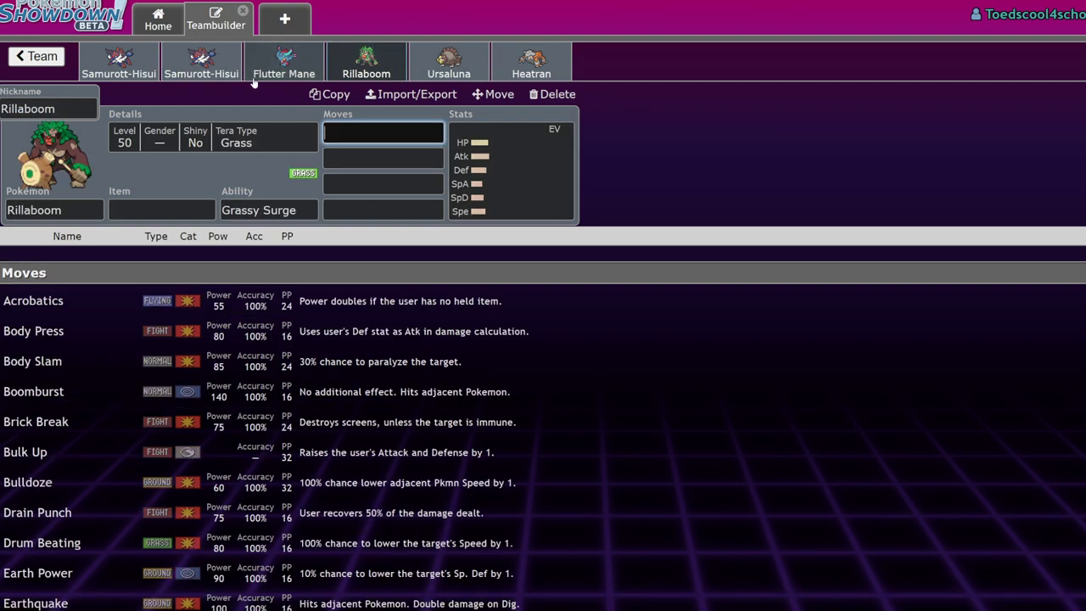
Compare the Assault Vest Samurott-Hisui set with its teammates Rillaboom and Ursaluna.
click(202, 75)
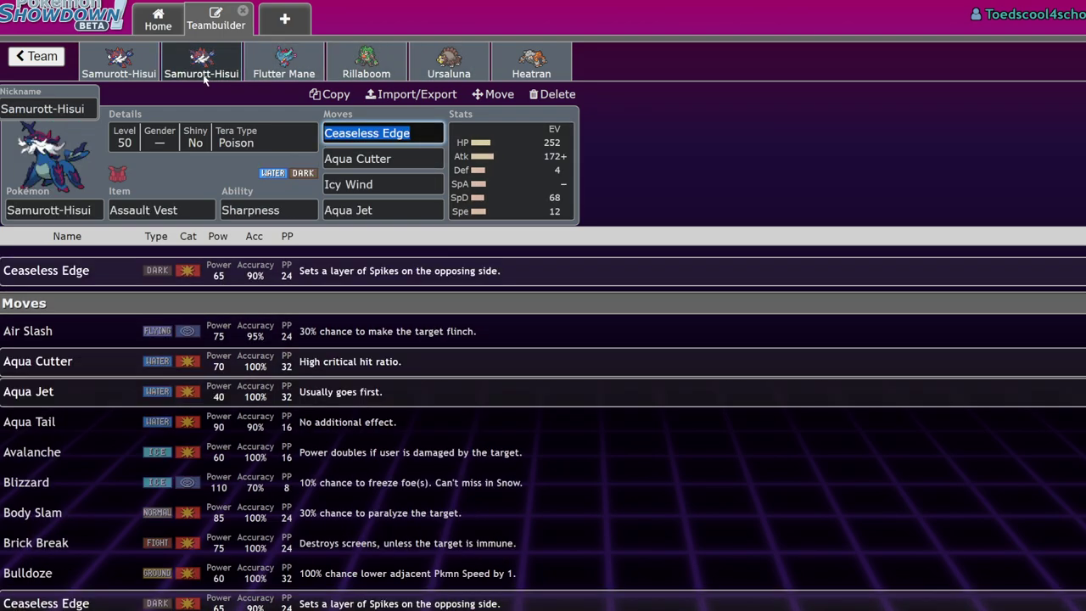
click(386, 65)
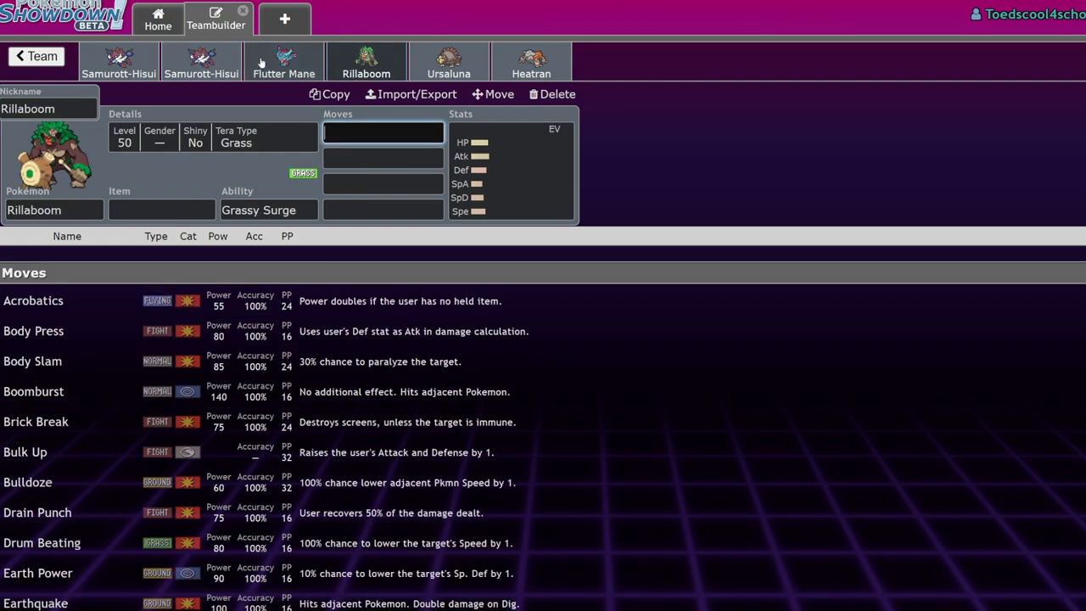
click(197, 74)
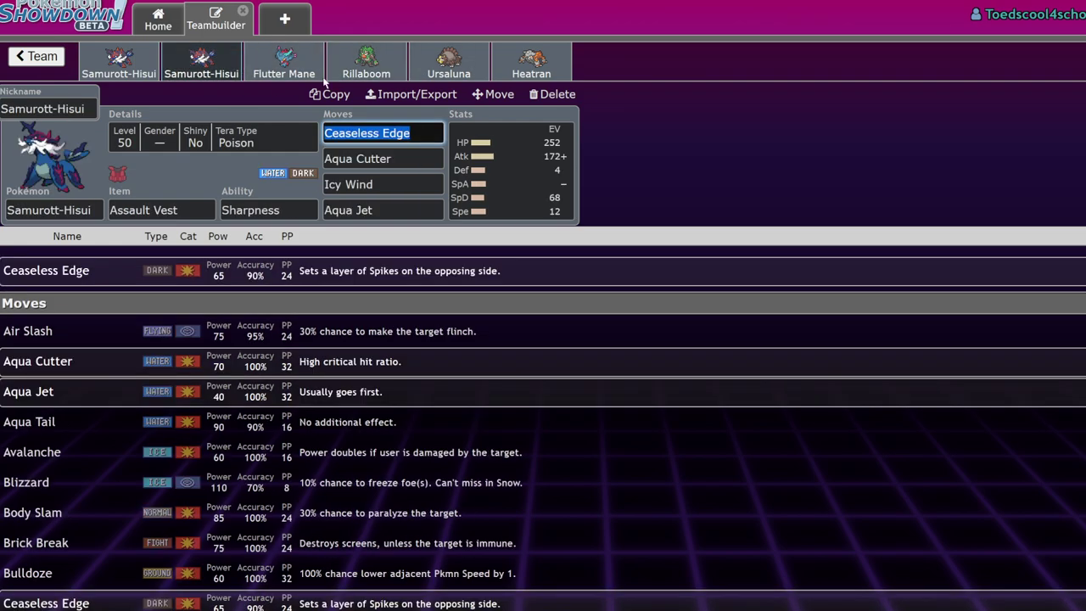
click(367, 68)
click(201, 68)
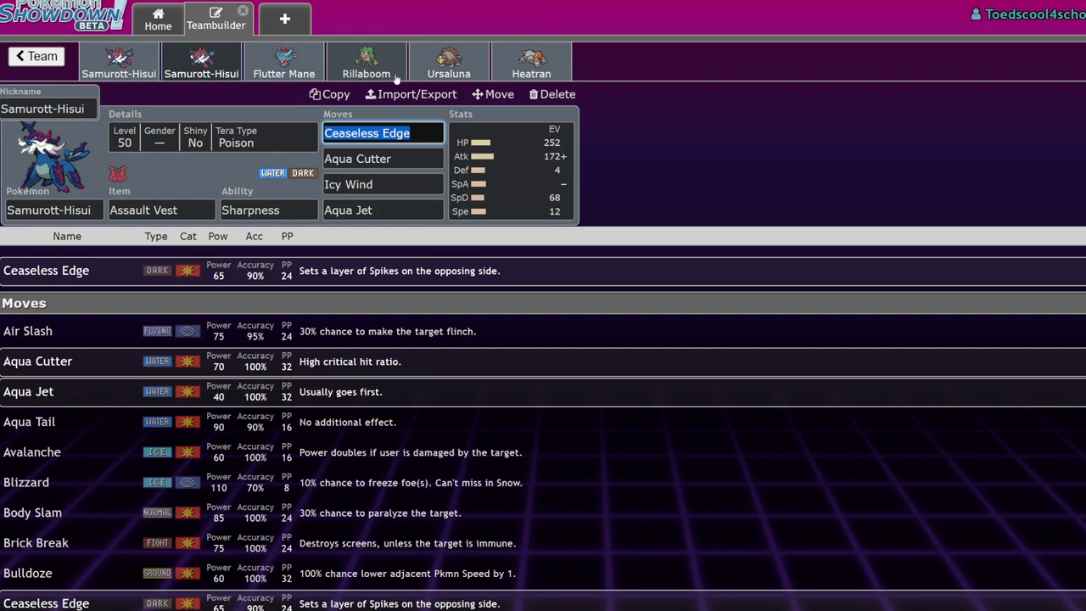
click(461, 75)
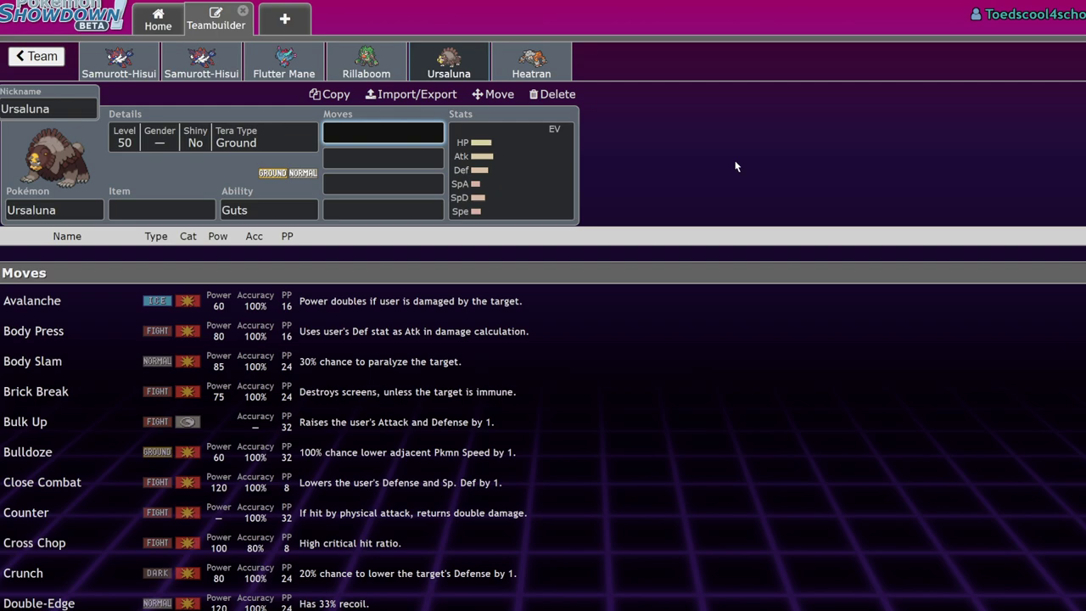
click(204, 74)
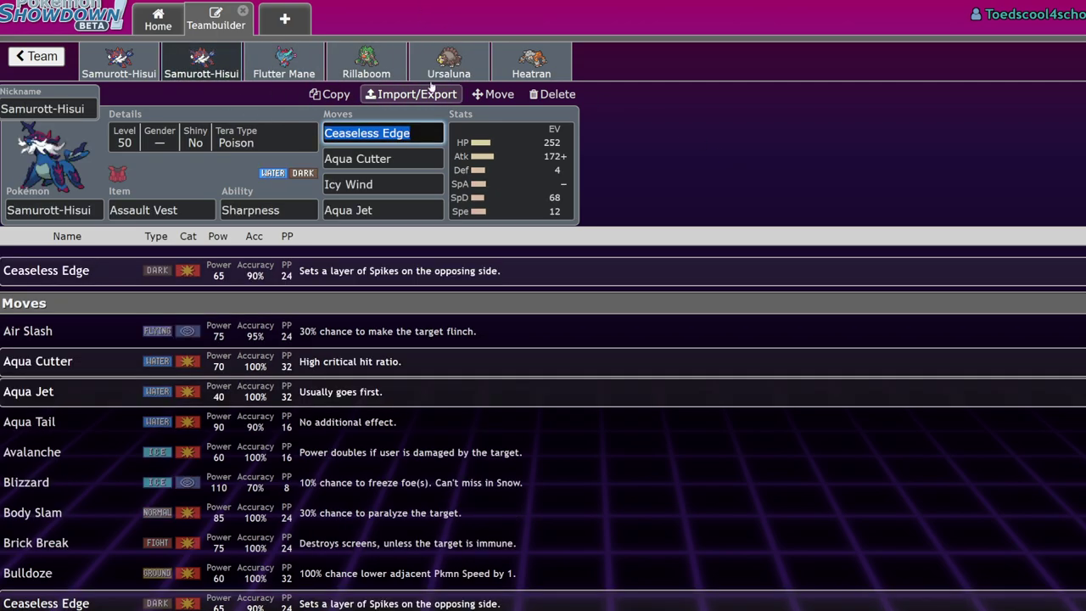
click(476, 74)
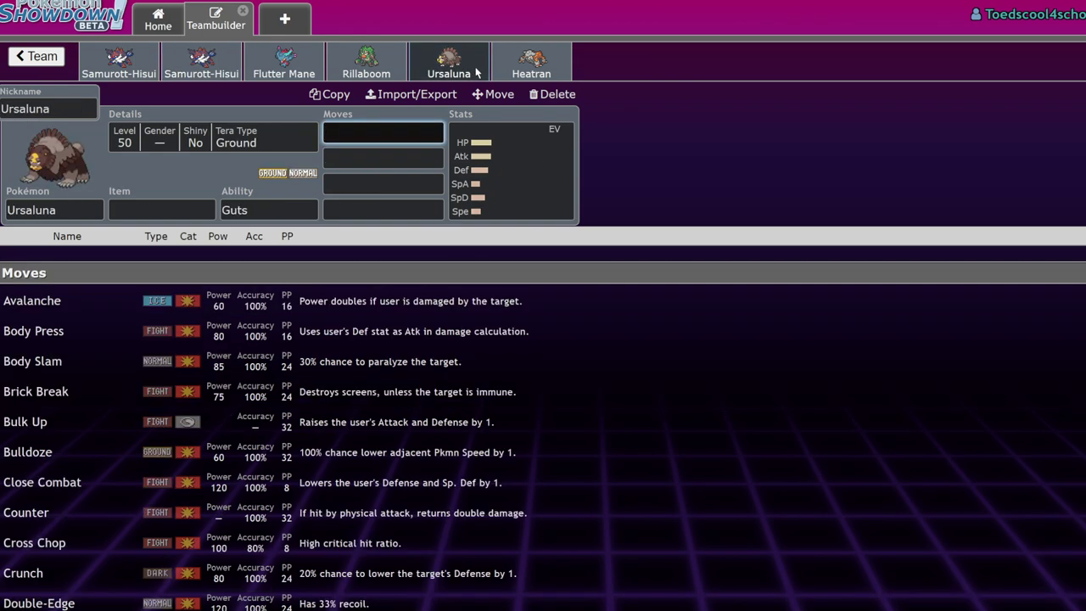
Set the Assault Vest Samurott-Hisui's EVs to 76 Sp. Def. and 4 Speed.
click(202, 64)
click(509, 170)
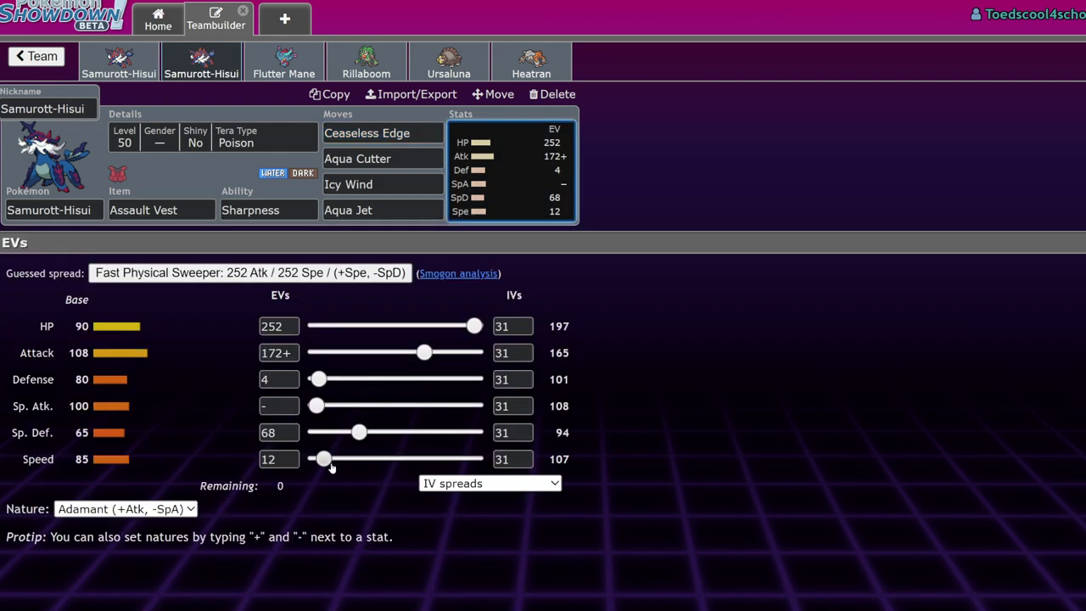
drag(324, 459, 310, 459)
click(364, 433)
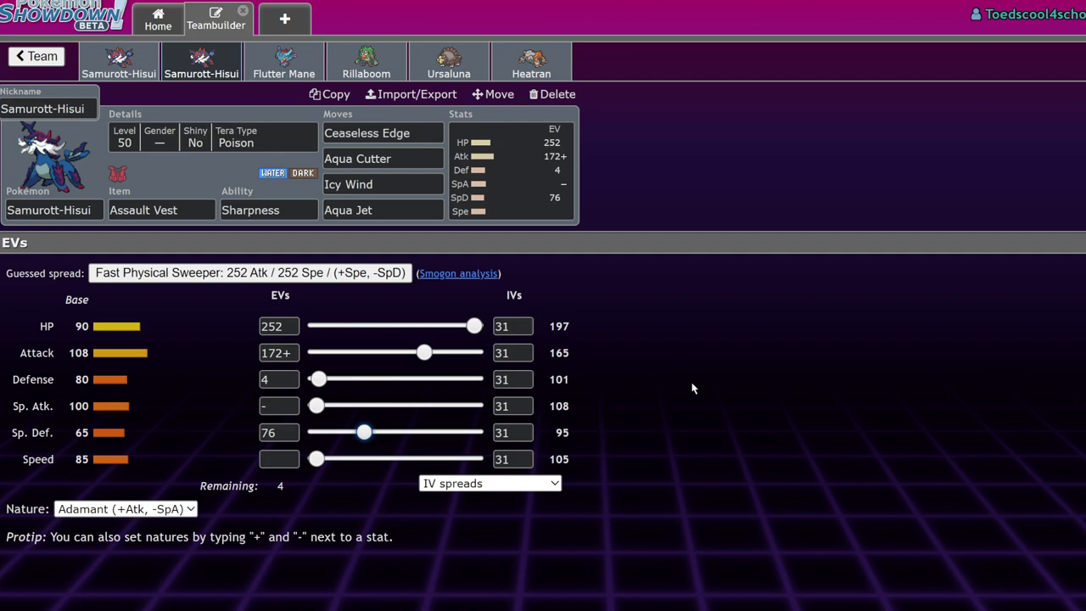
click(320, 459)
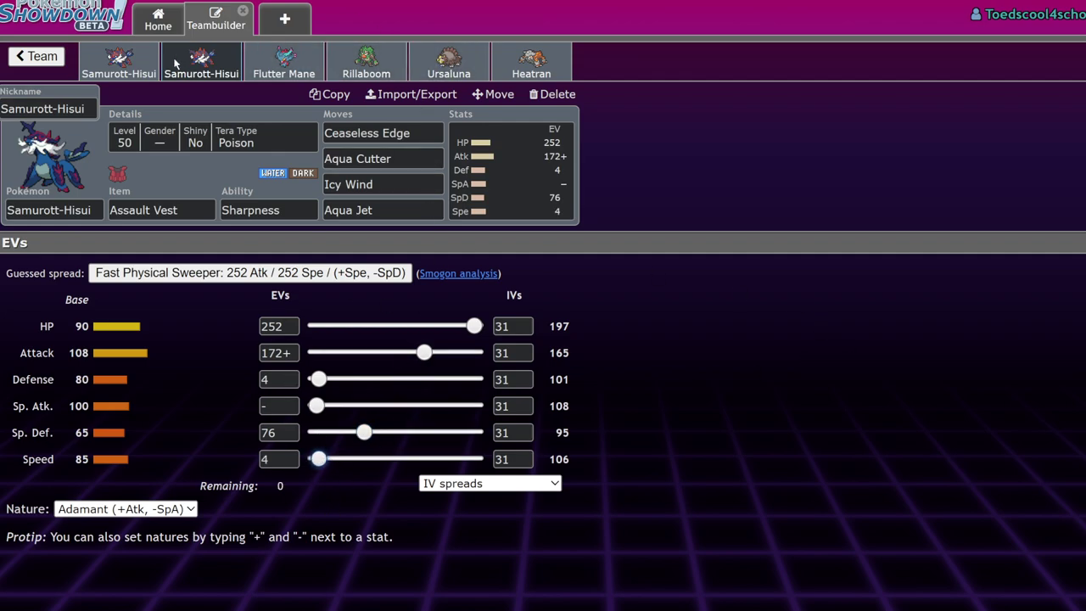
View Ursaluna and Heatran, and search the Assault Vest Samurott-Hisui's fourth move slot for "ps".
click(431, 65)
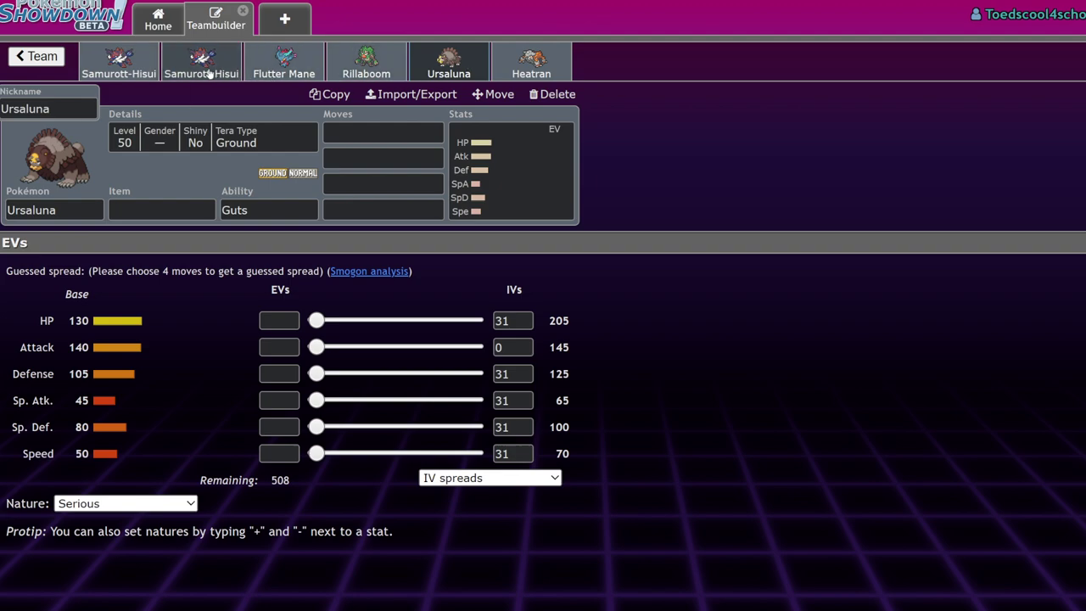
click(552, 69)
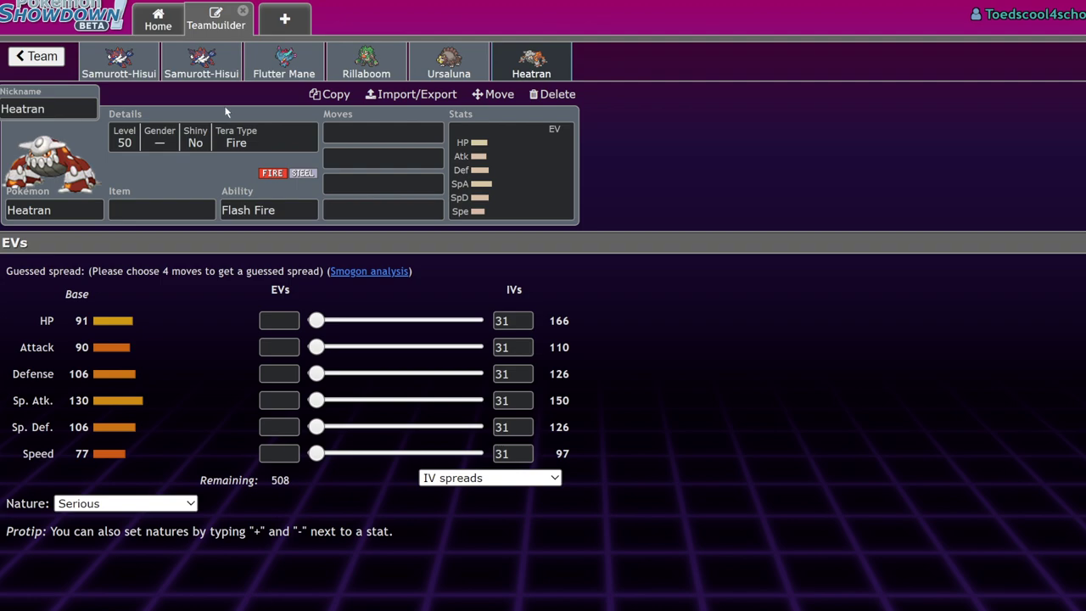
click(201, 61)
click(377, 210)
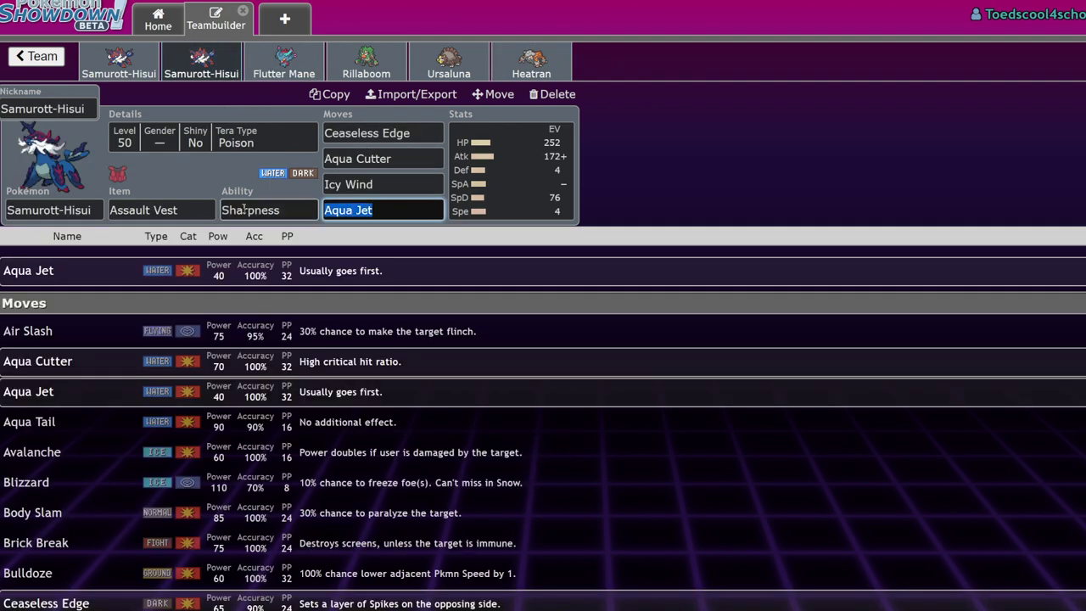
text(ps)
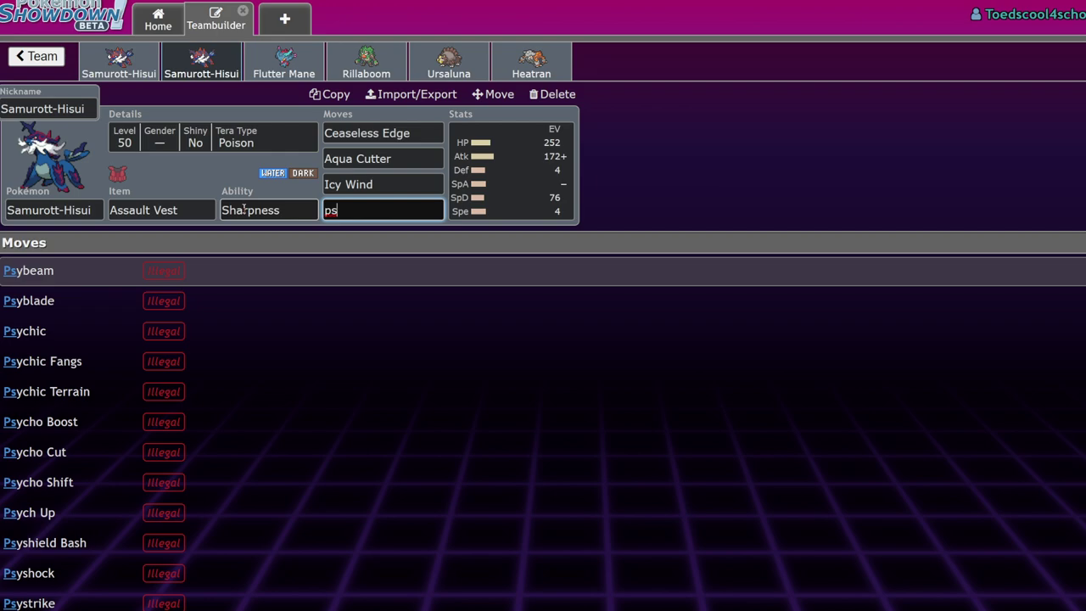
Change Heatran's Tera Type to Grass and bring up its available moves.
click(526, 64)
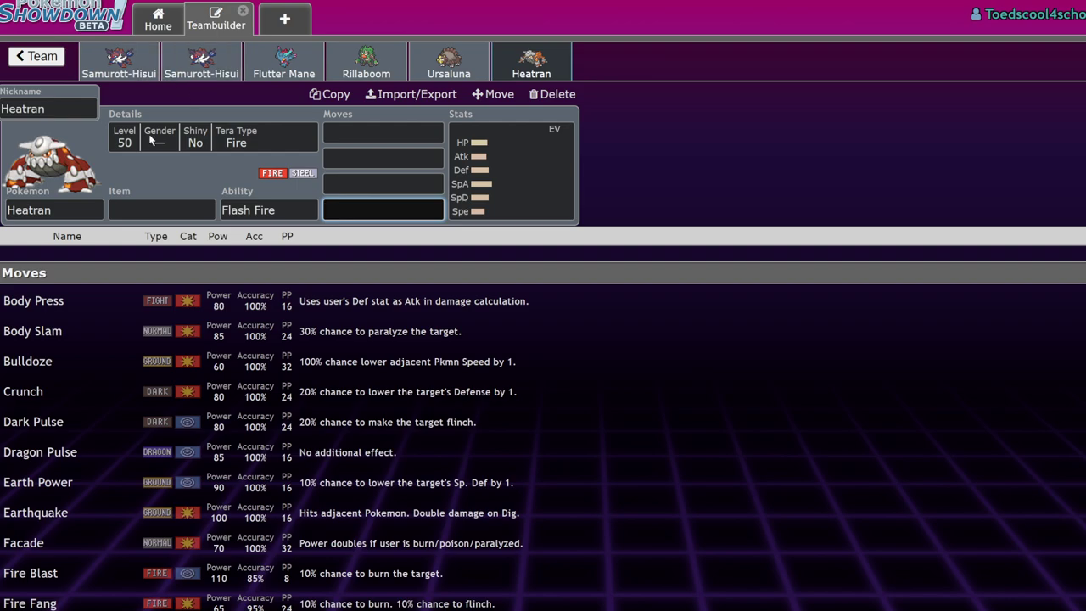
click(212, 144)
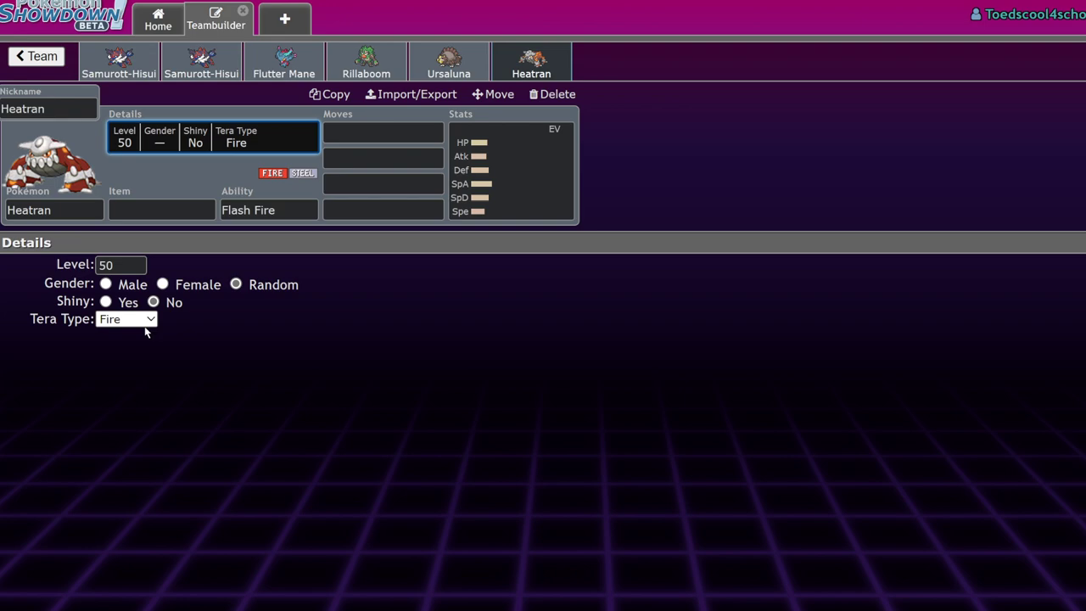
click(139, 331)
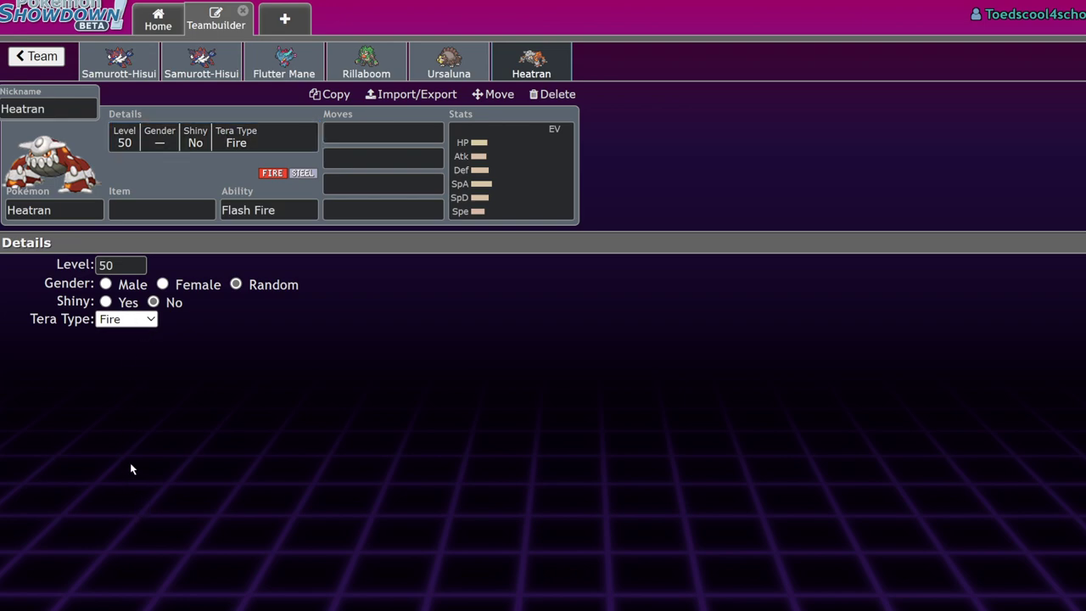
key(g)
key(r)
click(529, 177)
click(382, 133)
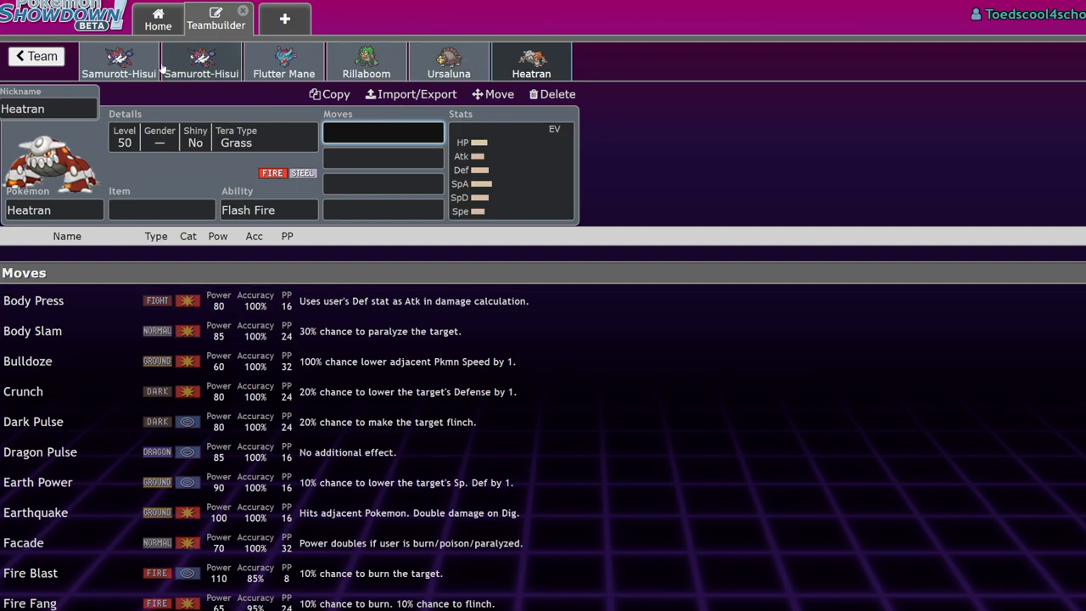
Review the Assault Vest Samurott-Hisui set alongside the Tera Grass Heatran.
click(201, 64)
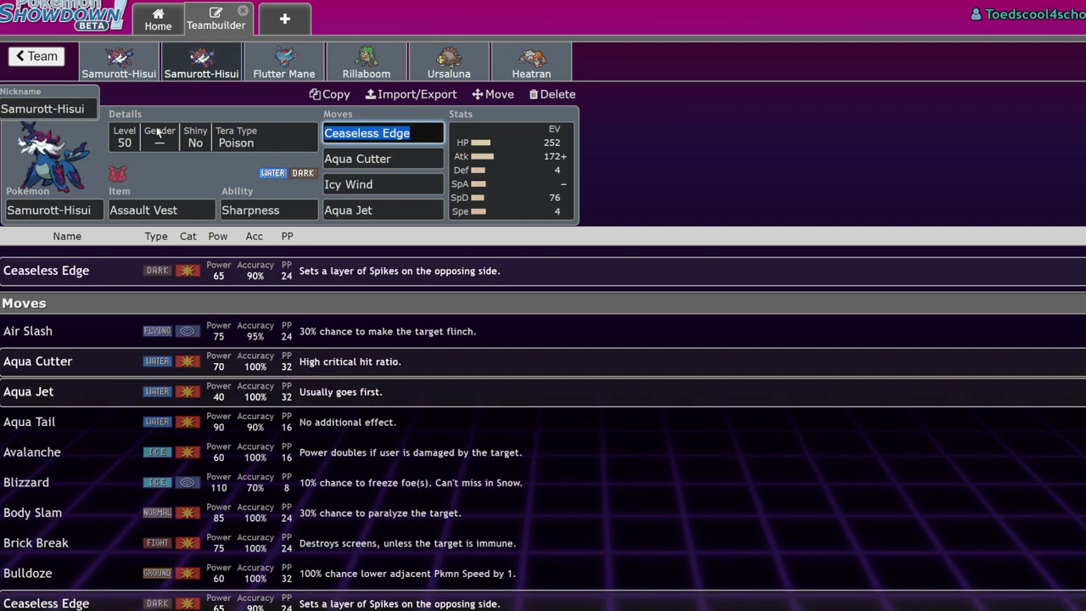
click(543, 67)
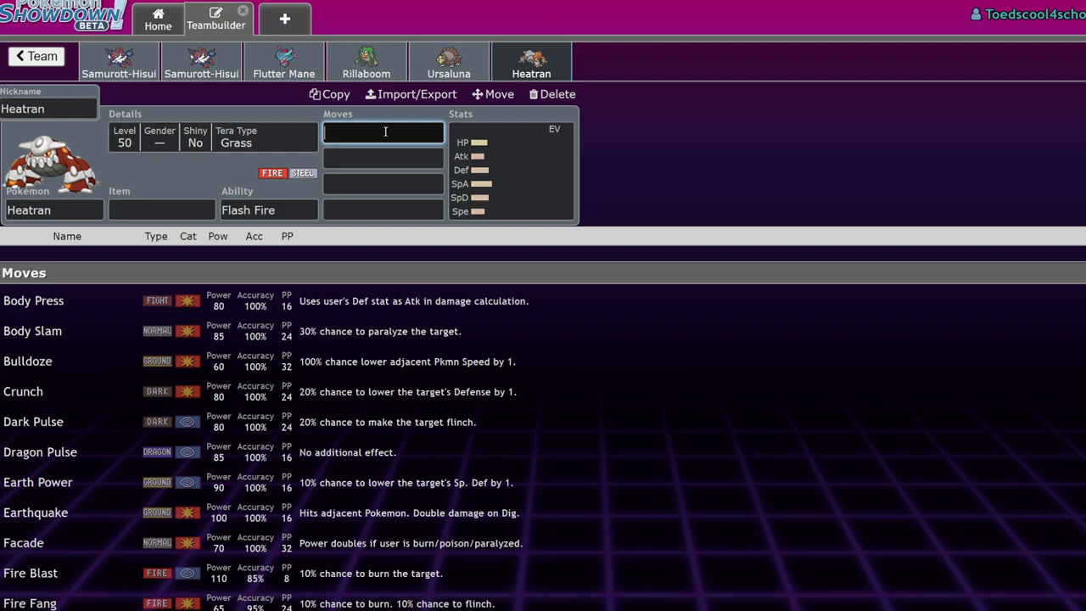
click(208, 58)
Delete Heatran, Ursaluna, Rillaboom and Flutter Mane from the team, keeping both Samurott-Hisui sets.
click(530, 61)
click(553, 94)
click(449, 62)
click(553, 94)
click(367, 61)
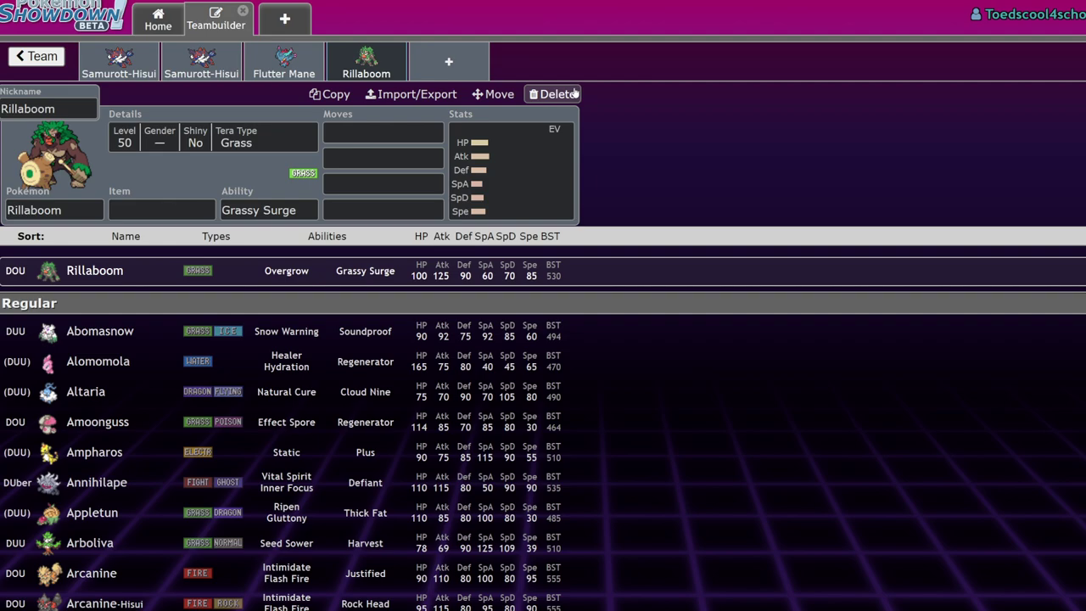
click(553, 95)
click(284, 61)
click(553, 94)
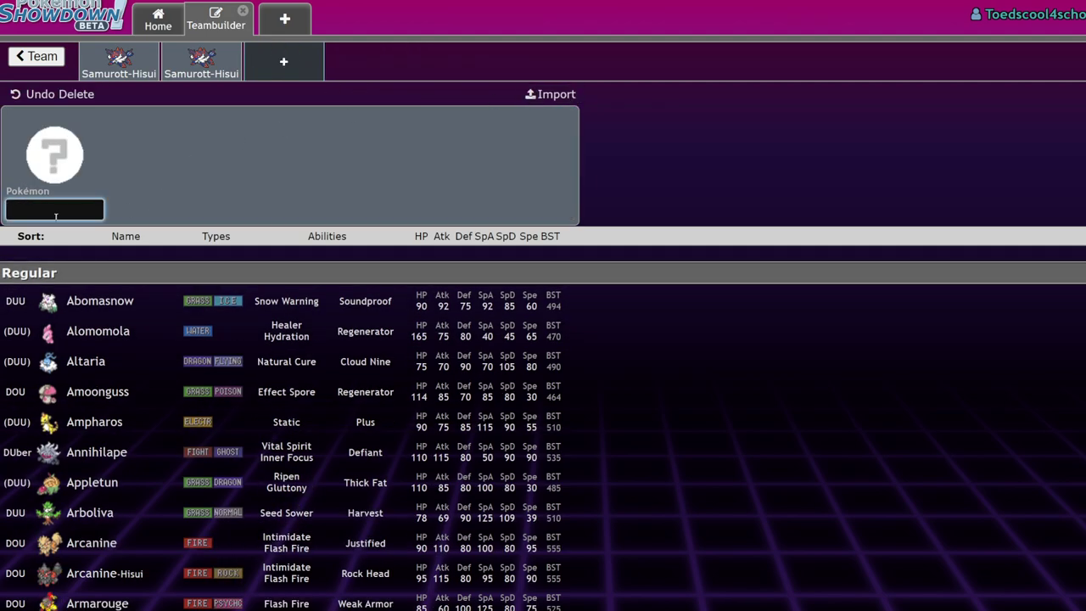
Search for "chien" and add Chien-Pao as the third team member.
text(chjie)
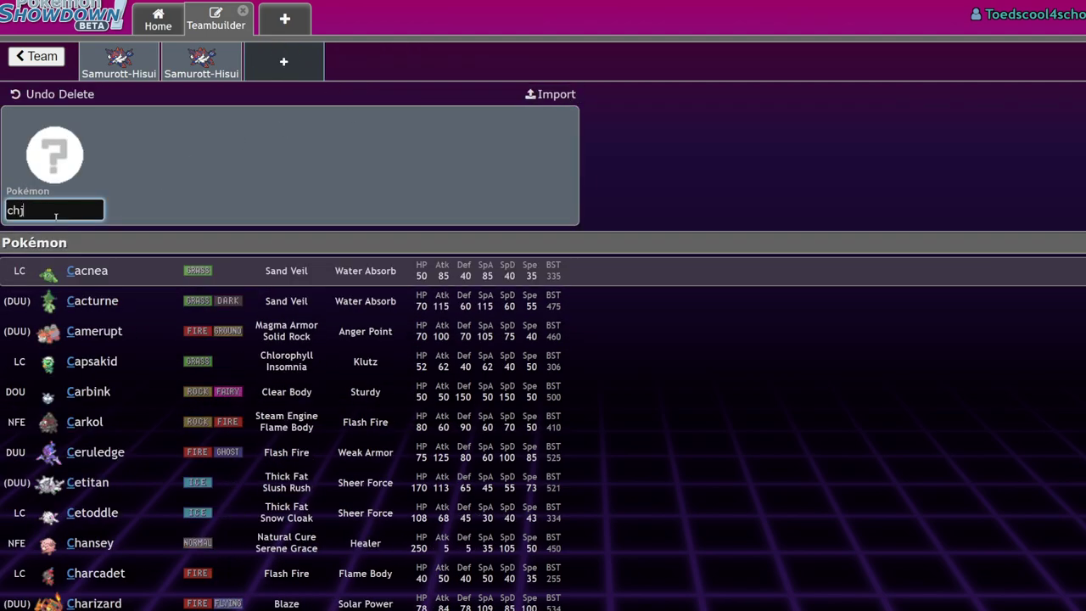
key(BackSpace)
key(BackSpace)
key(BackSpace)
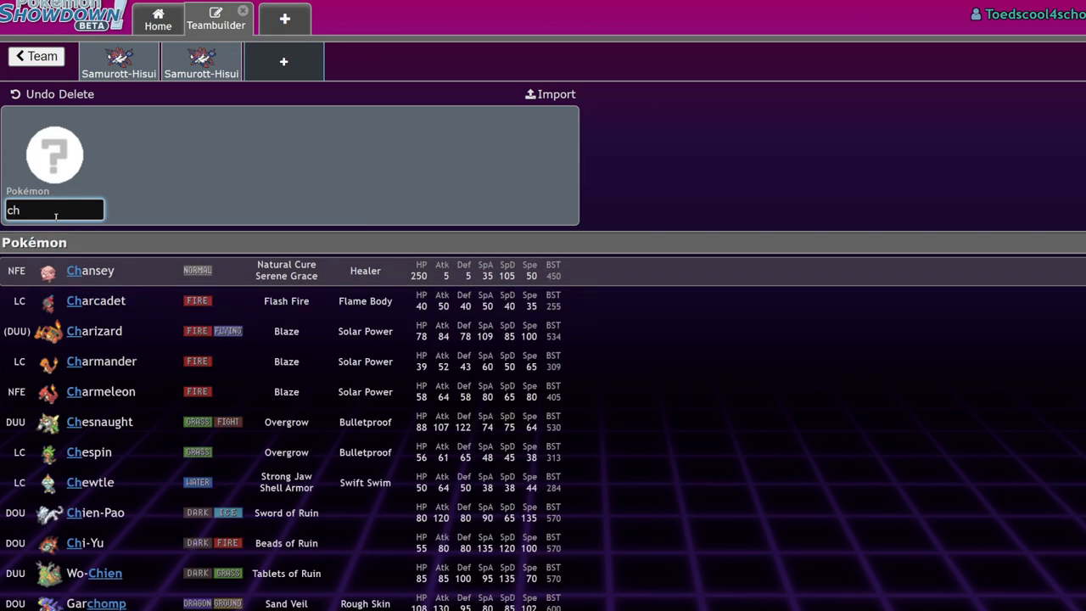
text(ien)
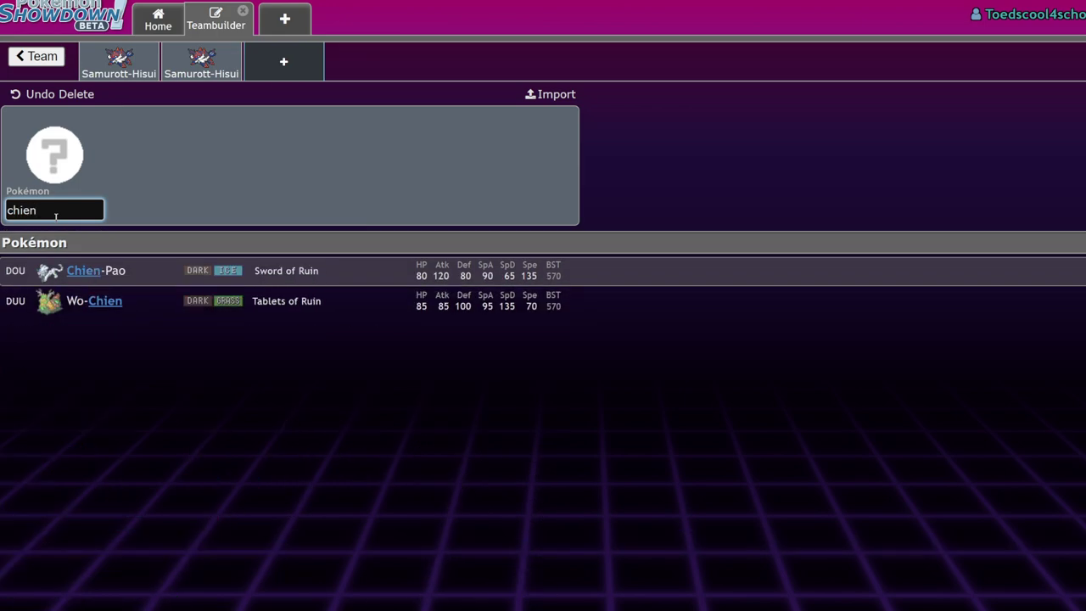
click(107, 281)
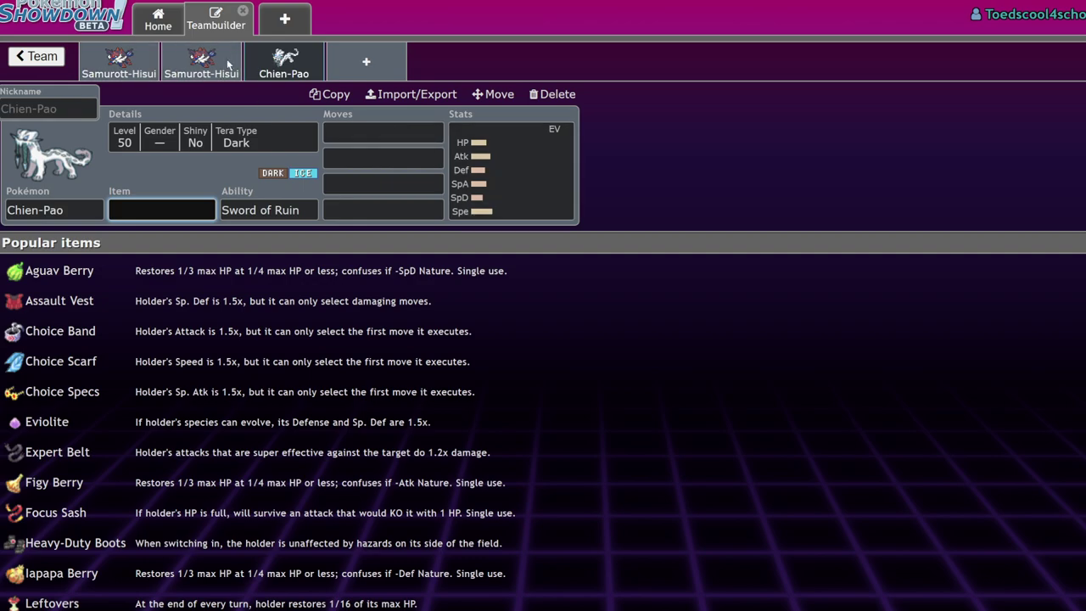
Compare the Assault Vest Samurott-Hisui set with Chien-Pao.
click(204, 68)
click(261, 73)
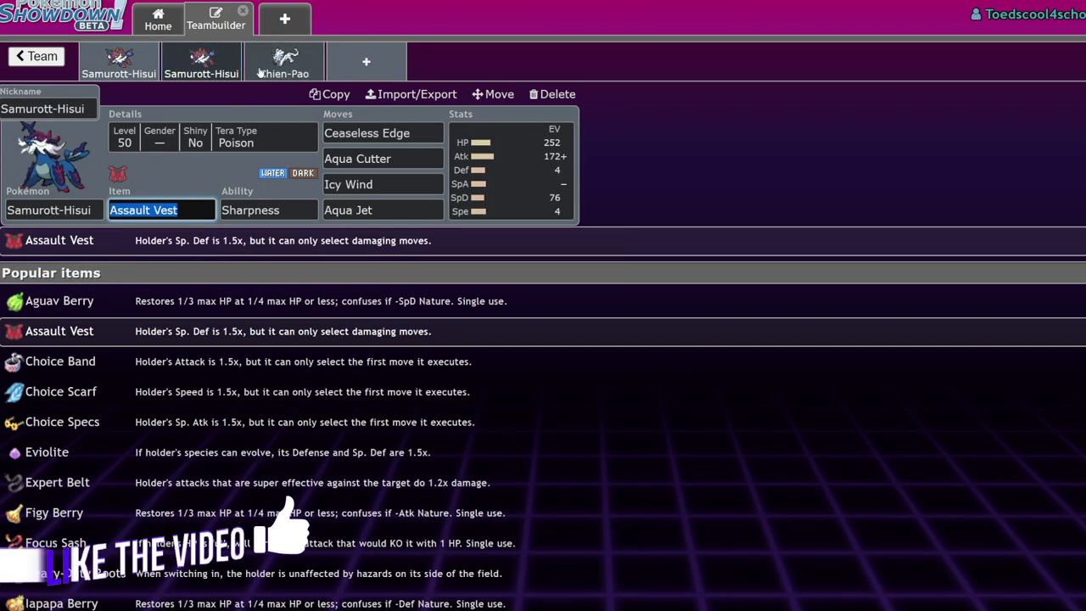
click(214, 71)
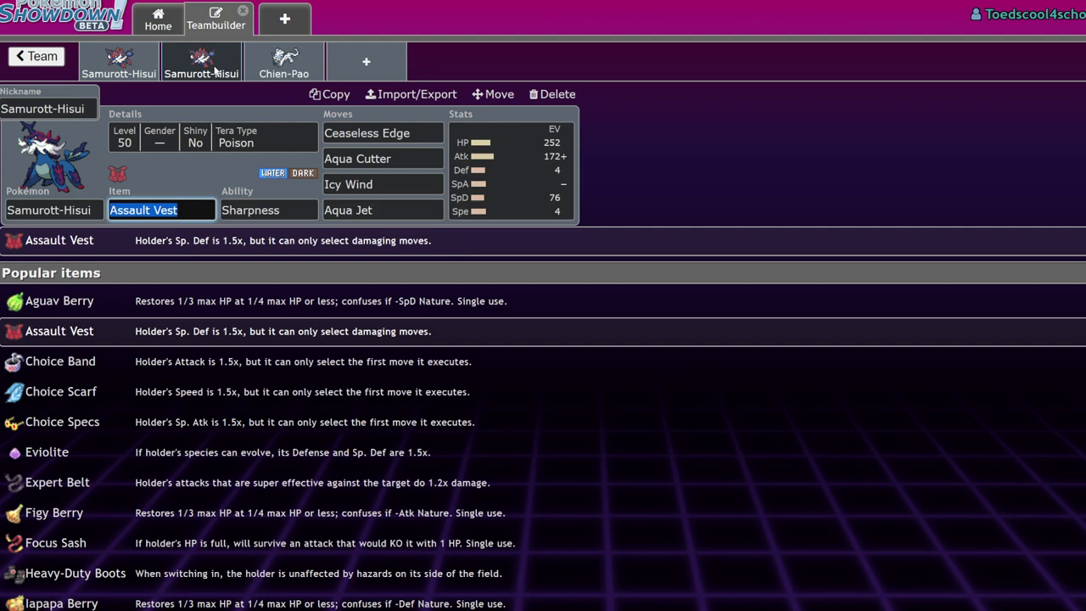
click(302, 73)
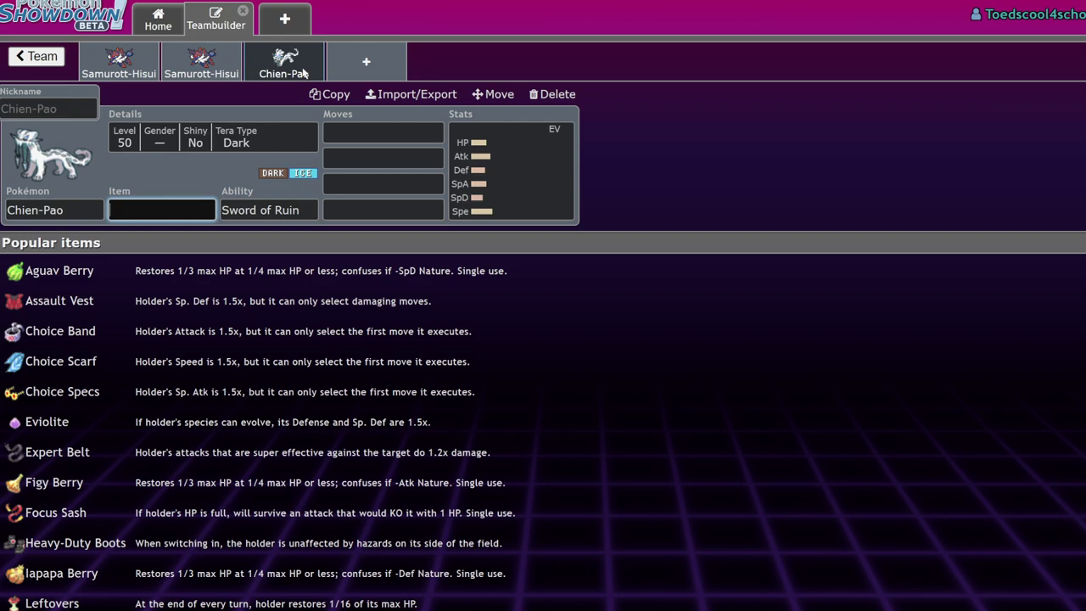
click(214, 59)
click(288, 61)
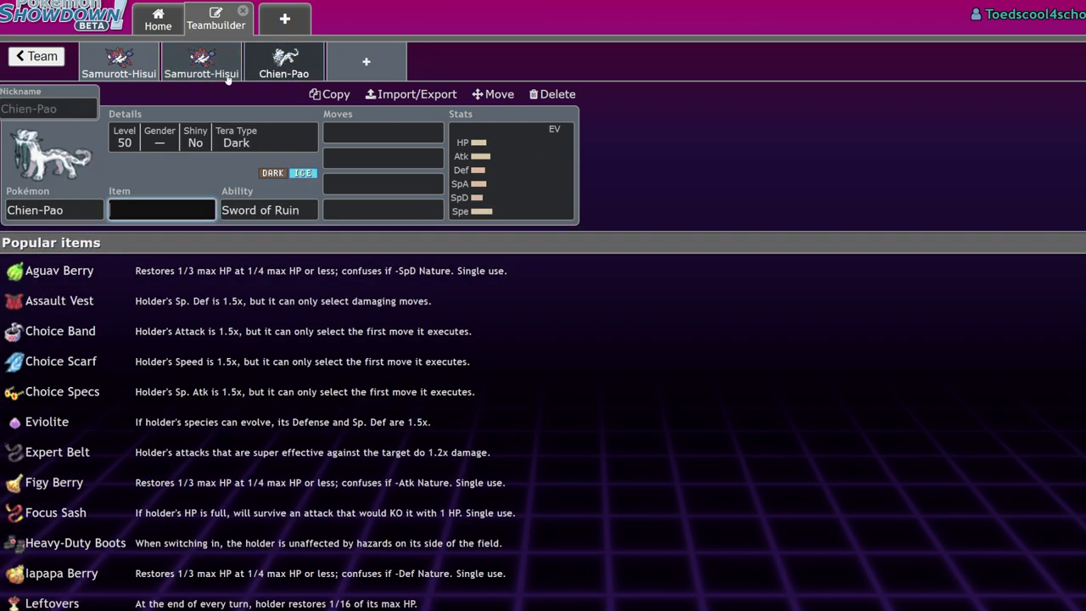
Find Gholdengo in the Pokémon list and add it as the fourth team member after Chien-Pao.
click(341, 59)
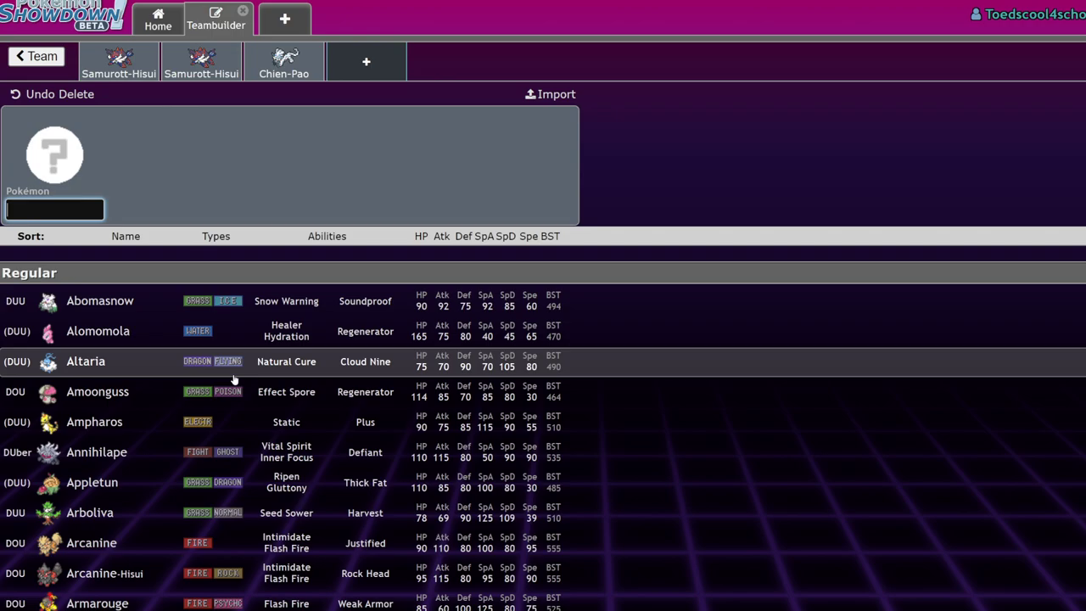
scroll(233, 379, down, 6)
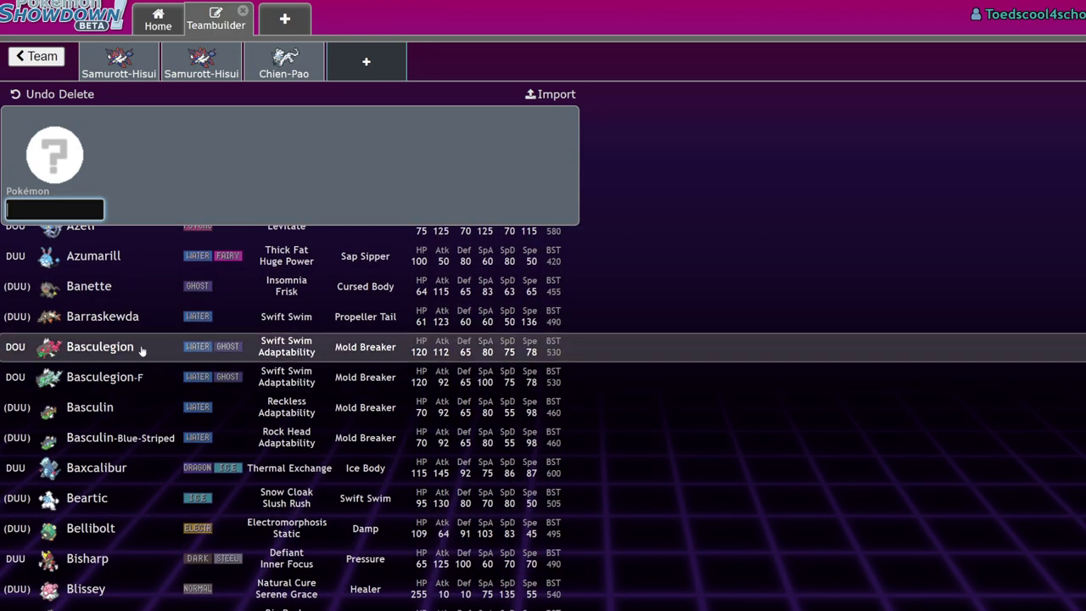
scroll(149, 361, down, 9)
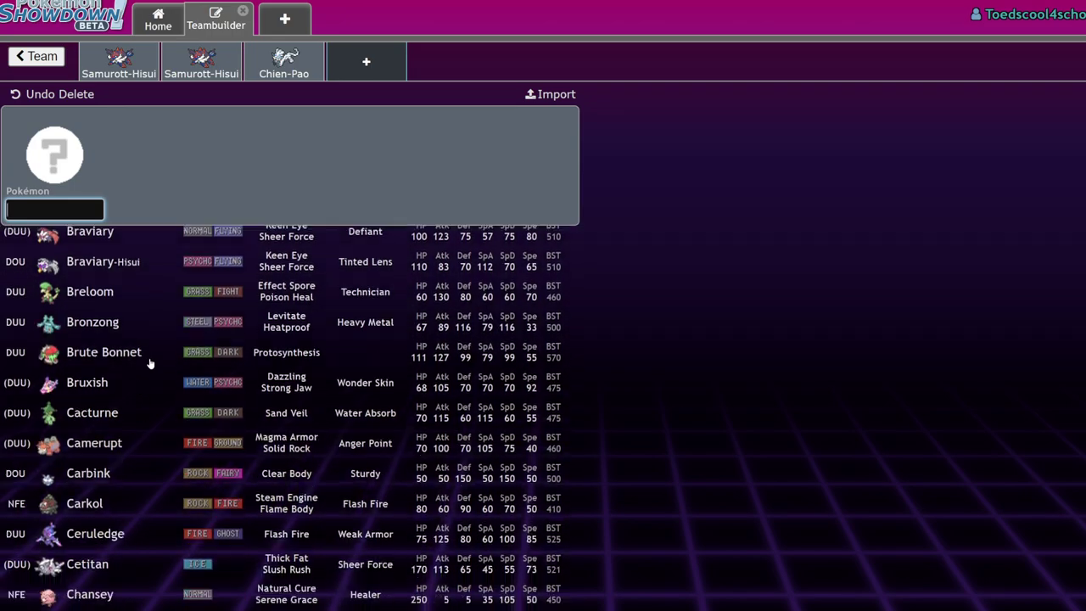
scroll(149, 363, down, 8)
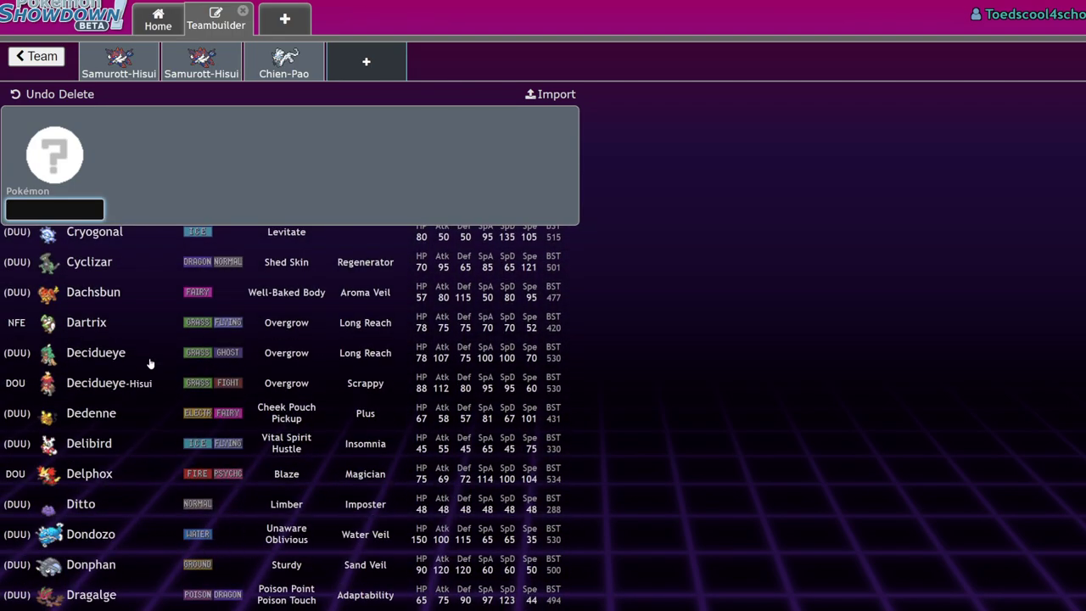
scroll(149, 363, down, 8)
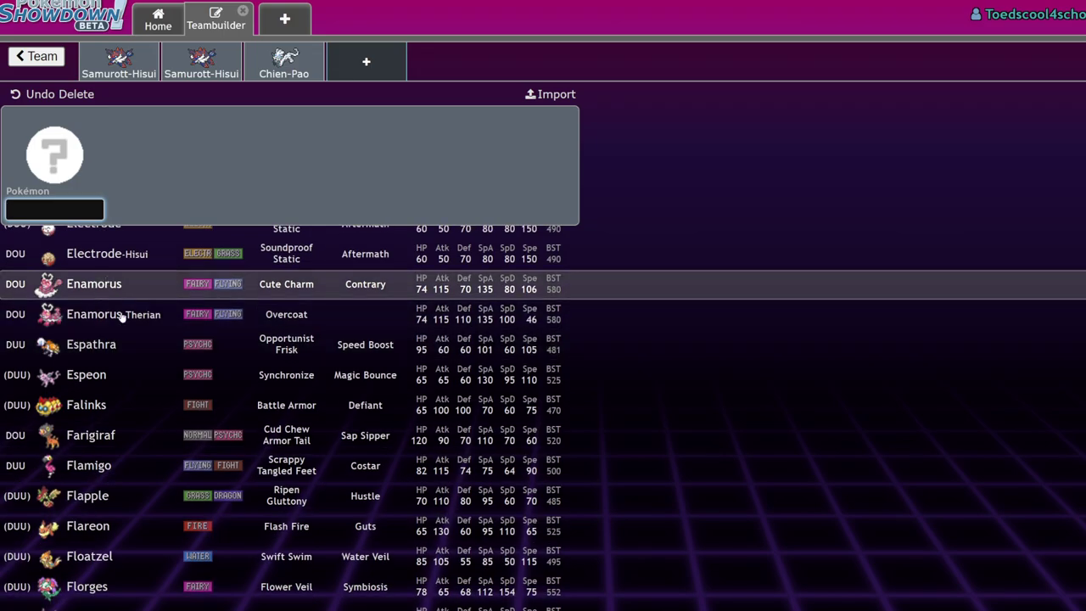
scroll(161, 424, down, 5)
scroll(167, 422, down, 8)
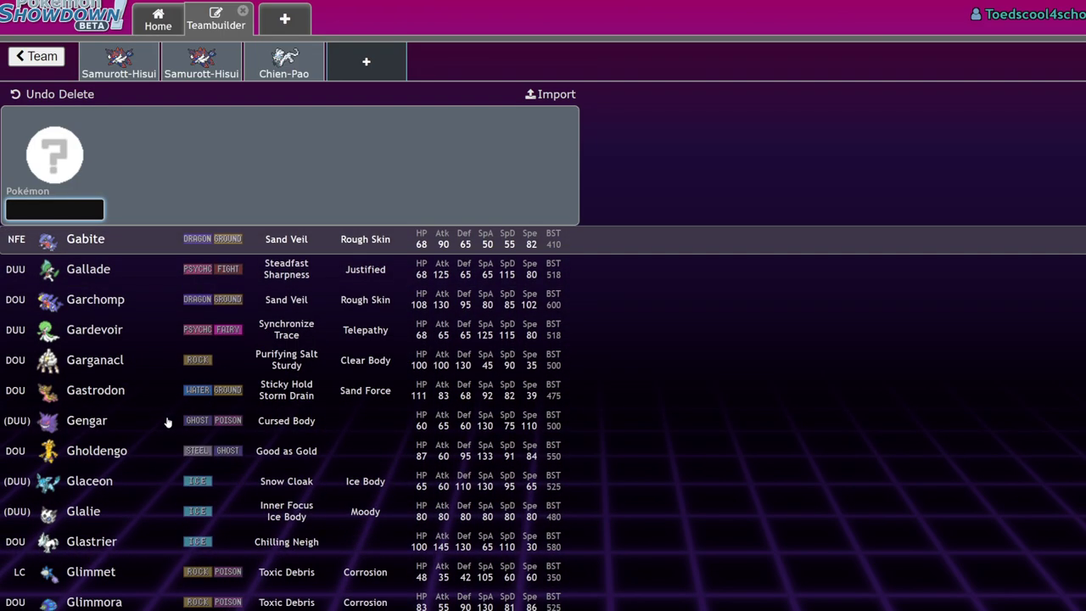
click(161, 447)
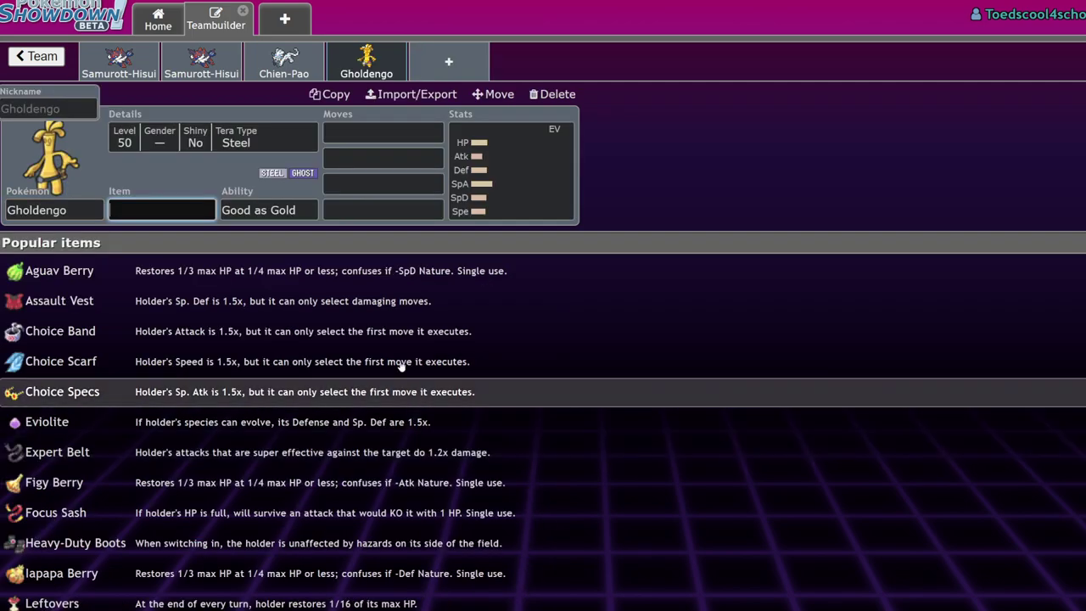
Open the Untitled 681 team to view regular Samurott beside Samurott-Hisui, and return to the list of all teams.
click(39, 58)
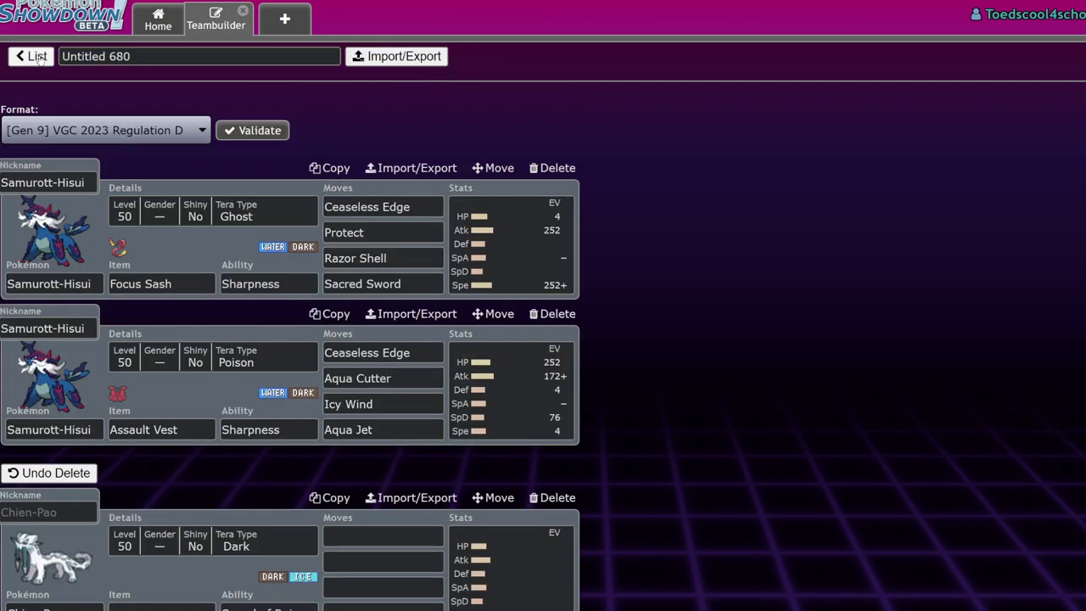
click(38, 58)
click(351, 297)
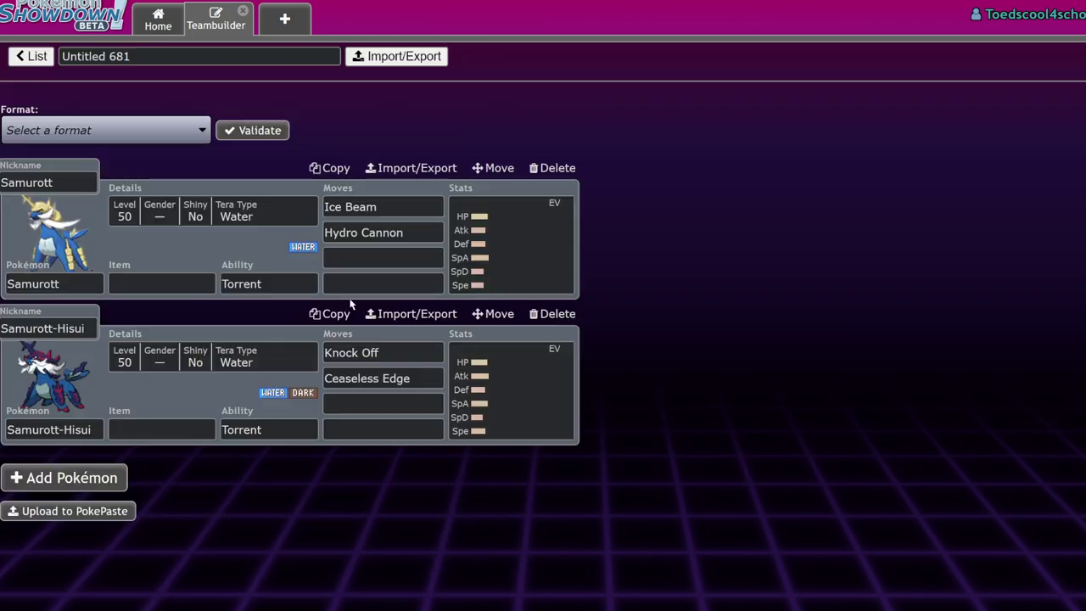
click(39, 58)
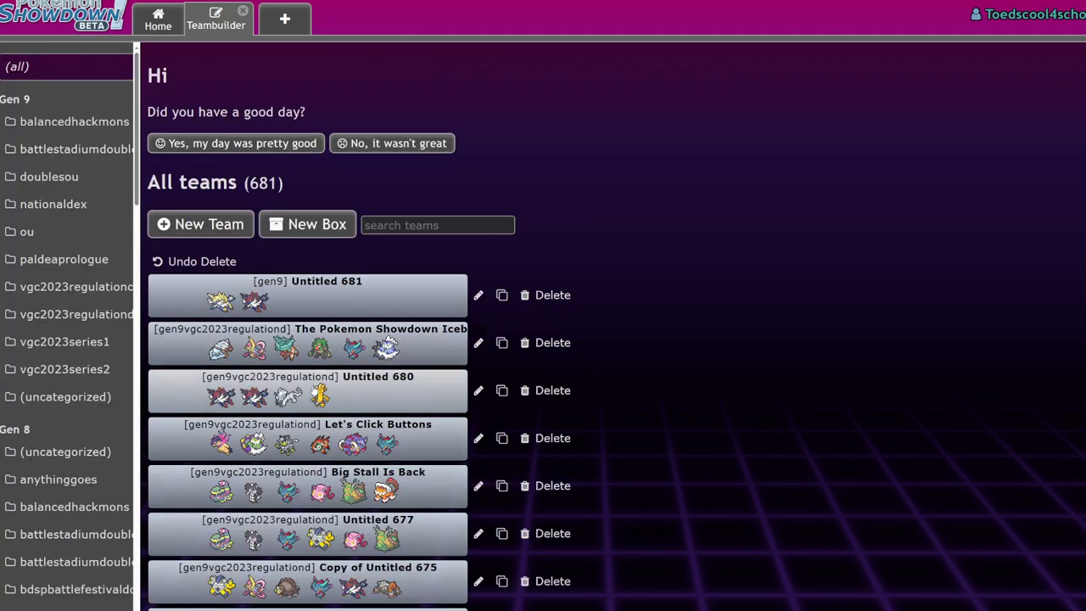
Reopen the Untitled 680 team and inspect Chien-Pao's base stats and EV spread.
click(316, 389)
scroll(544, 386, down, 3)
click(543, 387)
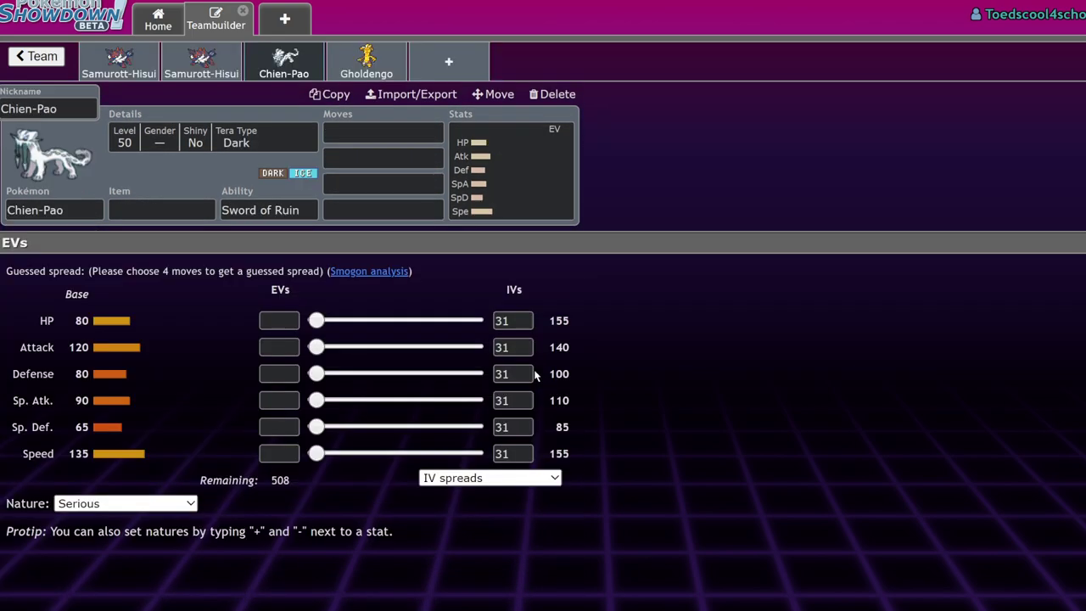
Review both Samurott-Hisui sets in the team overview and open the Ceaseless Edge move slot of the Focus Sash set.
click(127, 64)
click(32, 56)
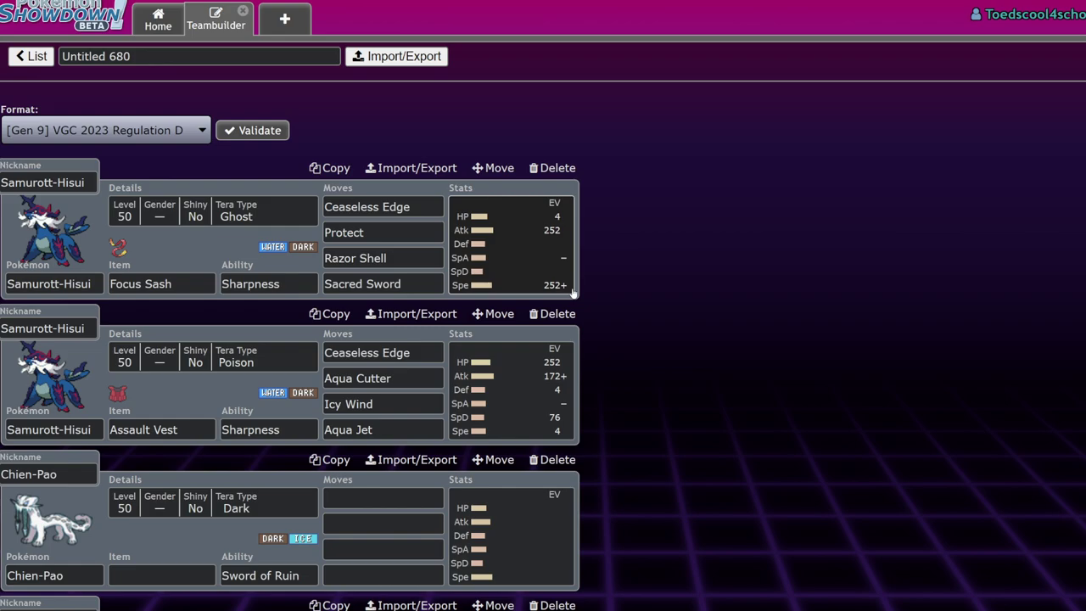
click(373, 207)
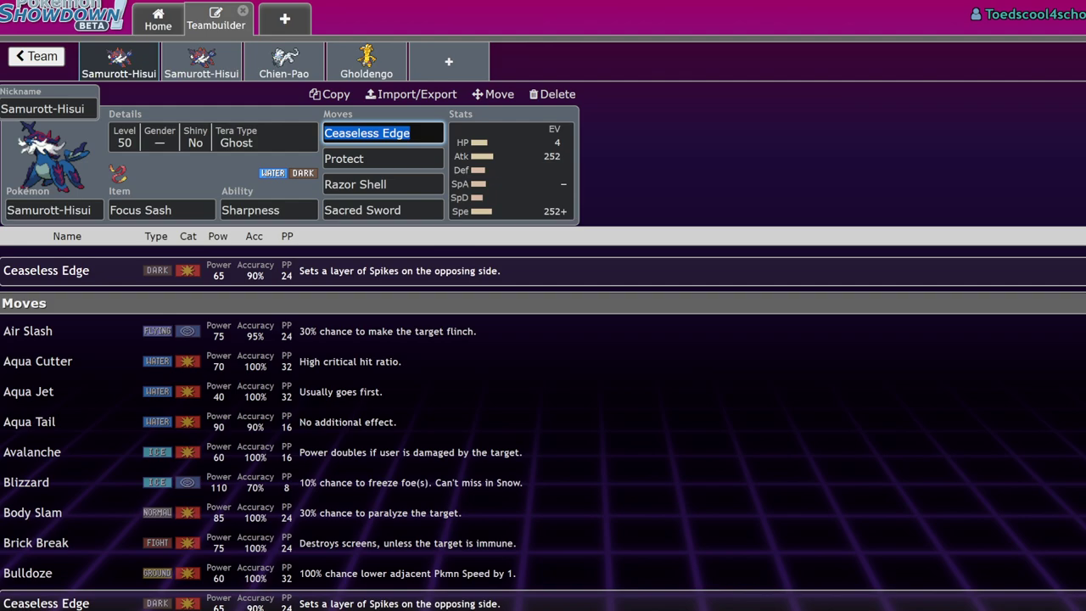
key(BackSpace)
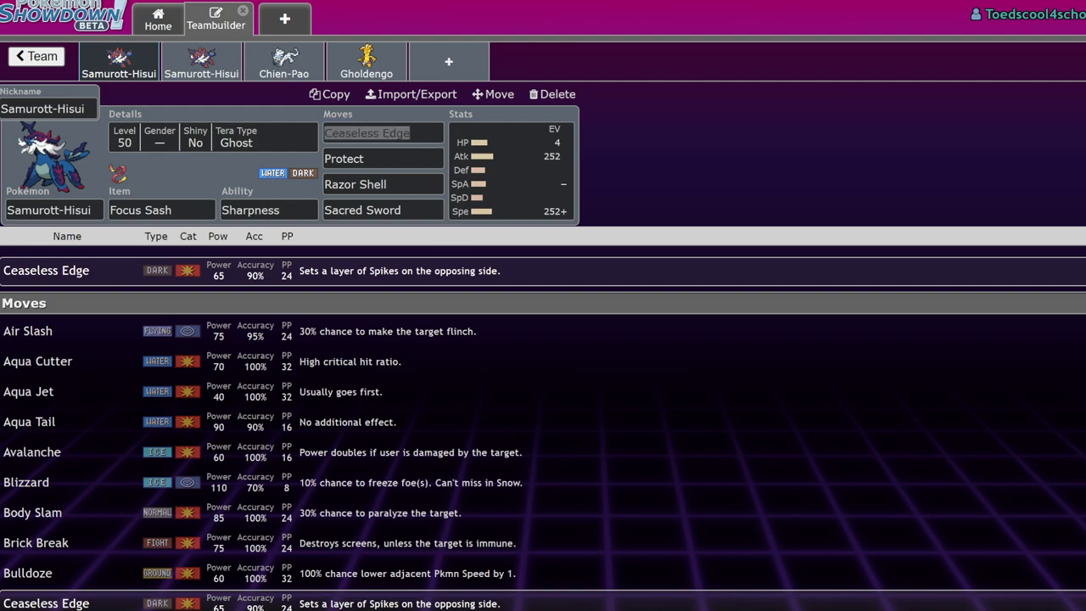